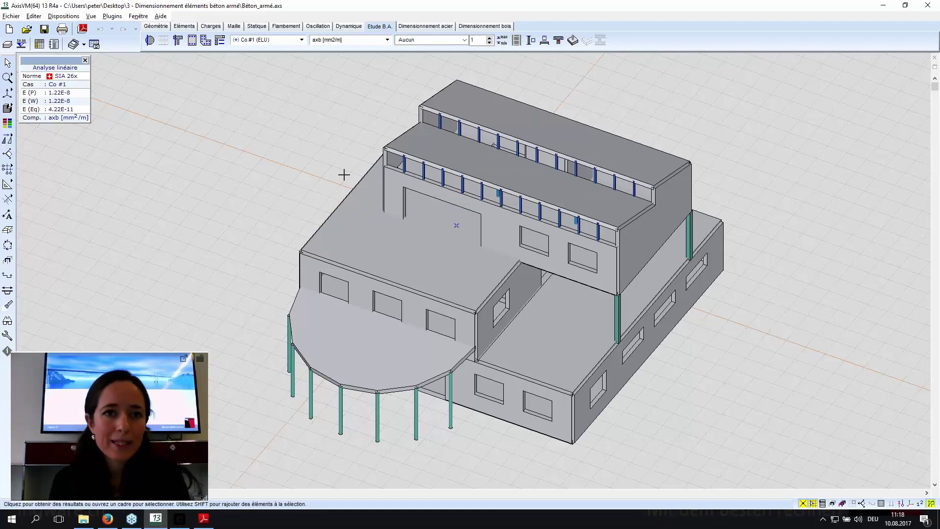
Go to the reinforced concrete design results and display the building model as a wireframe.
{"action": "left_click", "coordinate": [256, 26]}
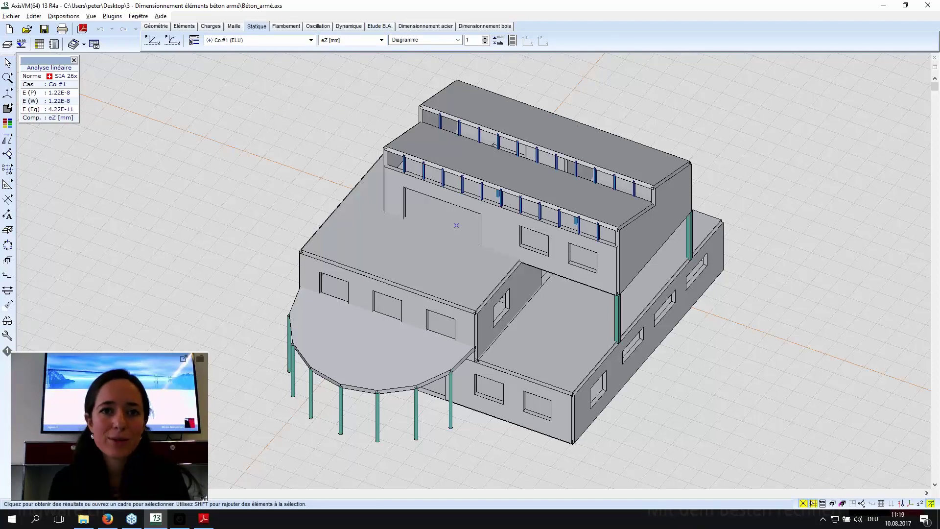
{"action": "left_click", "coordinate": [385, 28]}
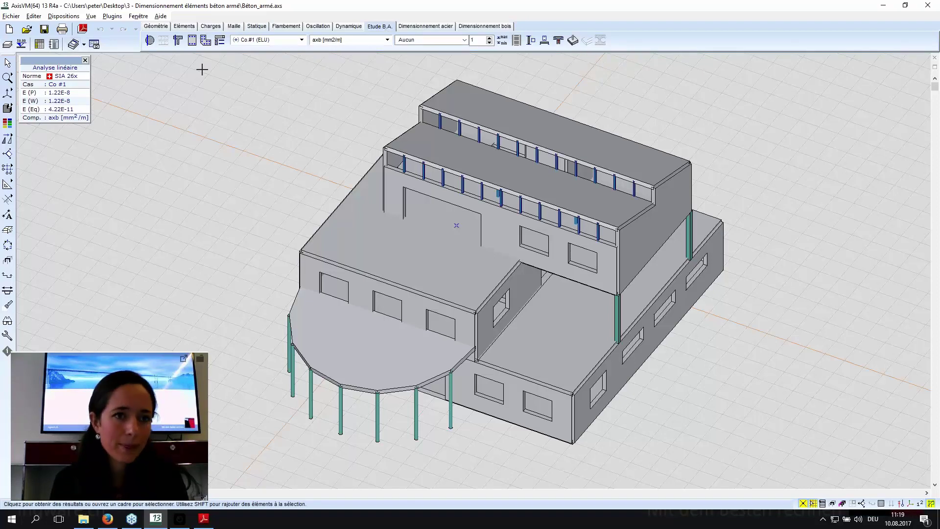
{"action": "mouse_move", "coordinate": [10, 109]}
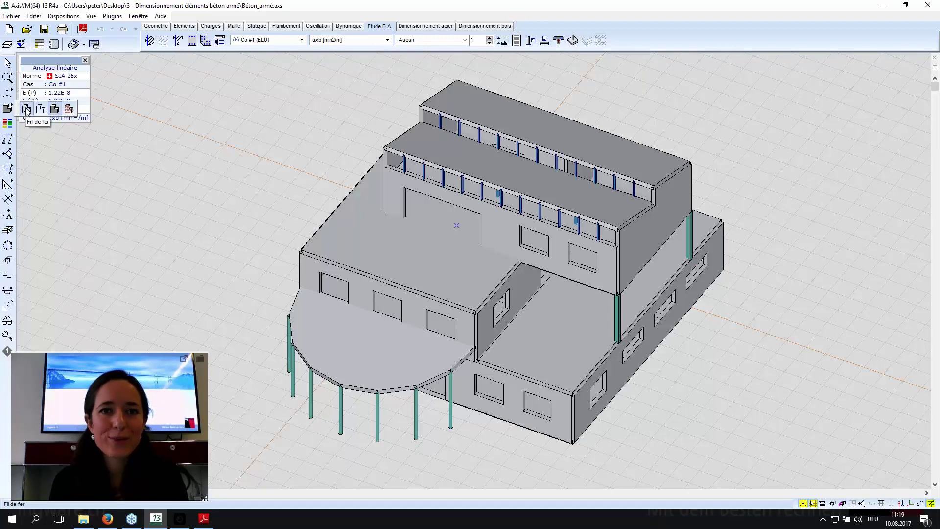
{"action": "left_click", "coordinate": [27, 108]}
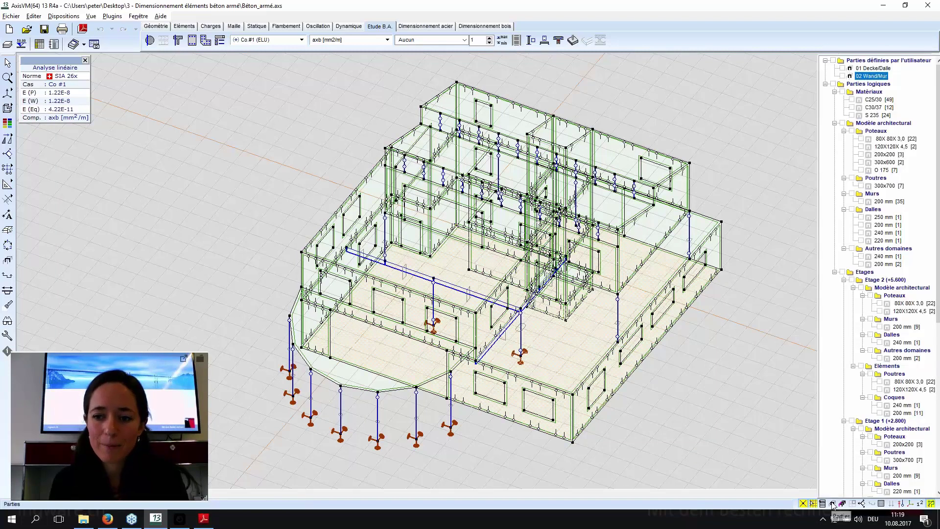
Collapse the logical parts and show only the user-defined part 01 Decke/Dalle.
{"action": "mouse_move", "coordinate": [826, 505]}
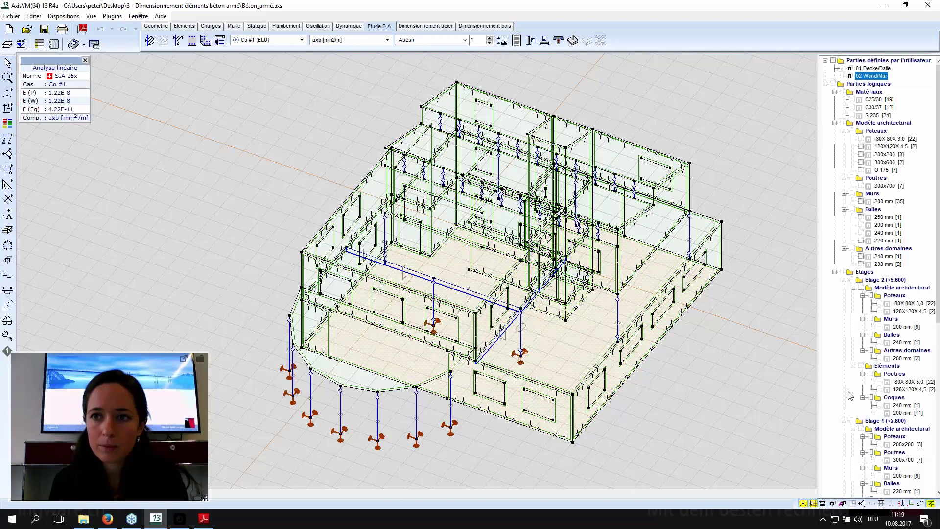
{"action": "left_click", "coordinate": [826, 84]}
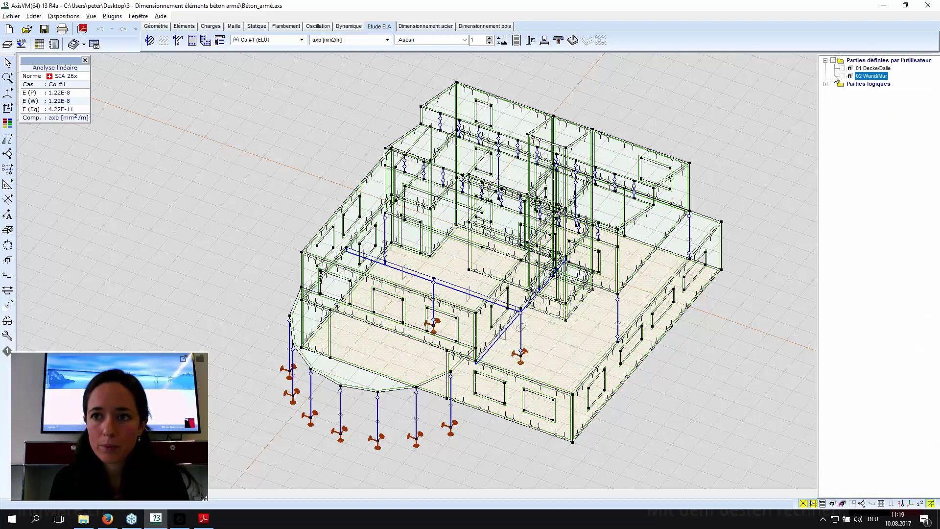
{"action": "left_click", "coordinate": [842, 68]}
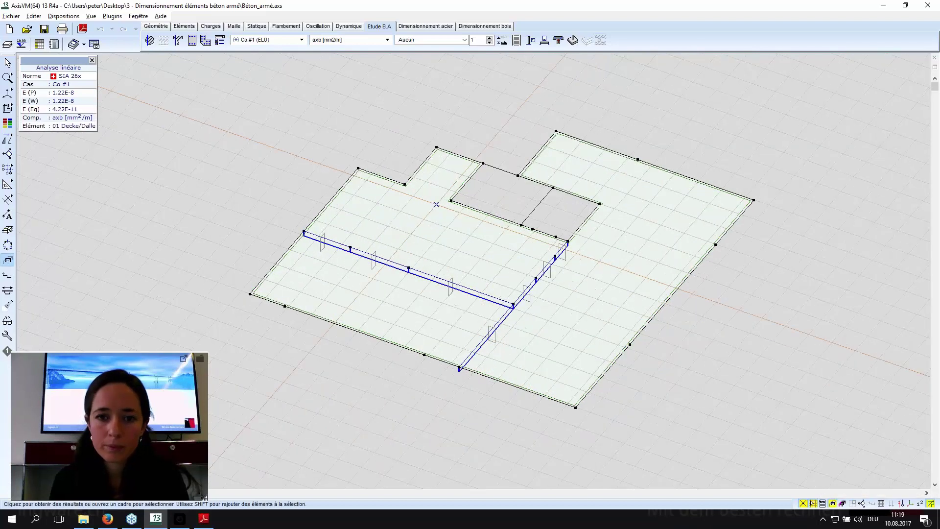
{"action": "middle_click_drag", "start_coordinate": [460, 328], "coordinate": [439, 235]}
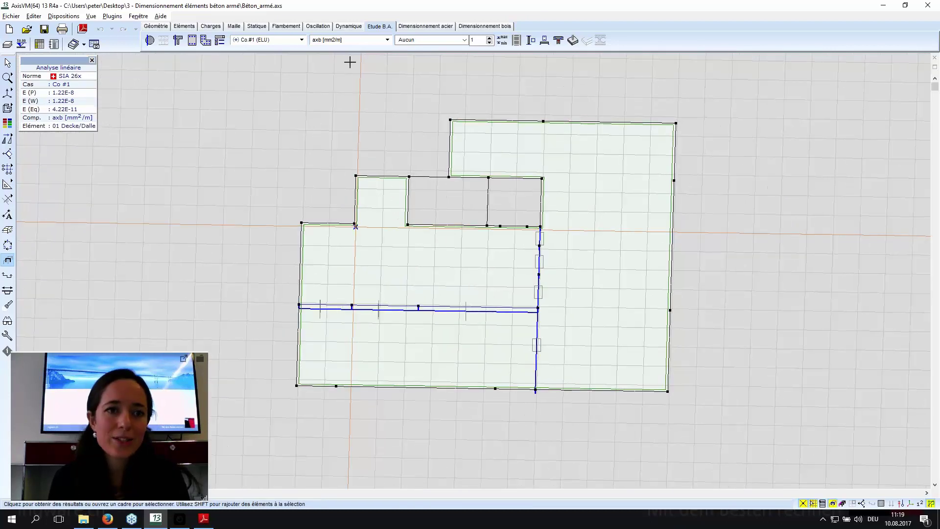
Start assigning surface reinforcement parameters to the whole slab, with exposure class XC3 Humidité modérée for both top and bottom surfaces.
{"action": "left_click", "coordinate": [151, 41]}
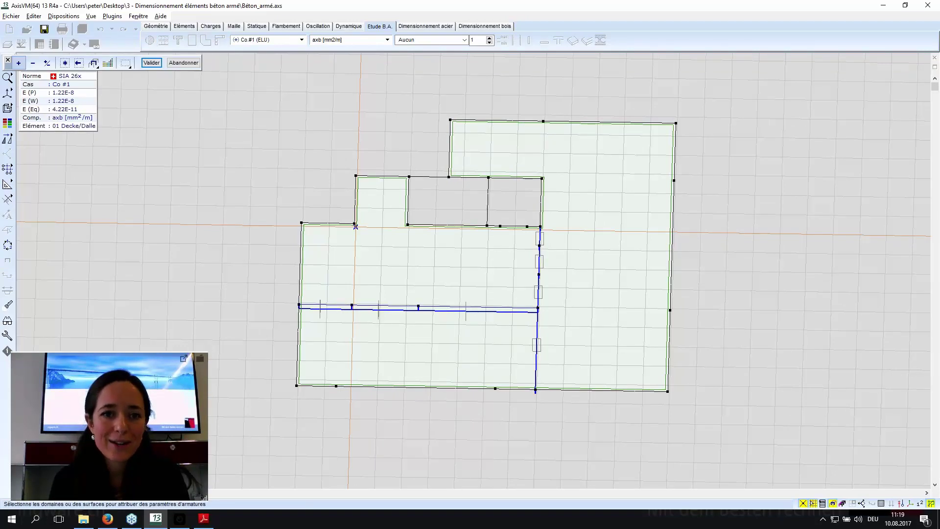
{"action": "left_click", "coordinate": [307, 242]}
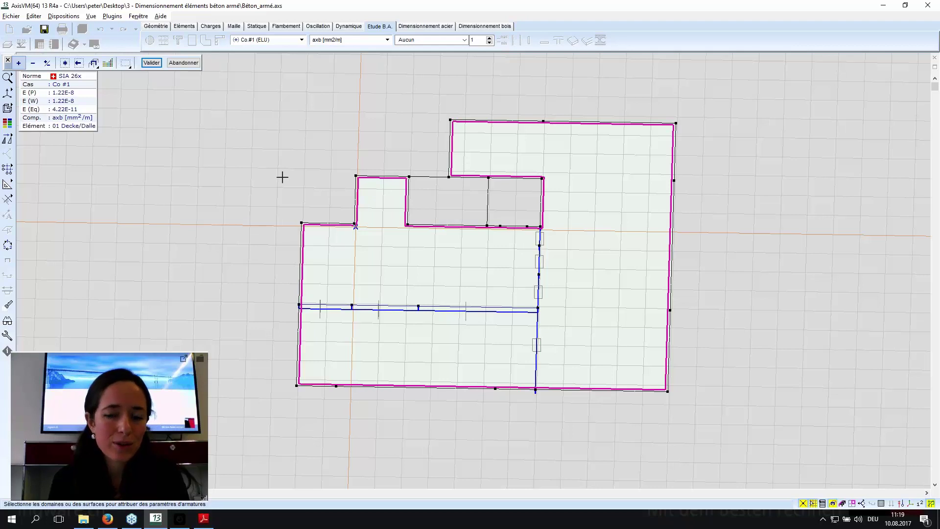
{"action": "left_click", "coordinate": [155, 63]}
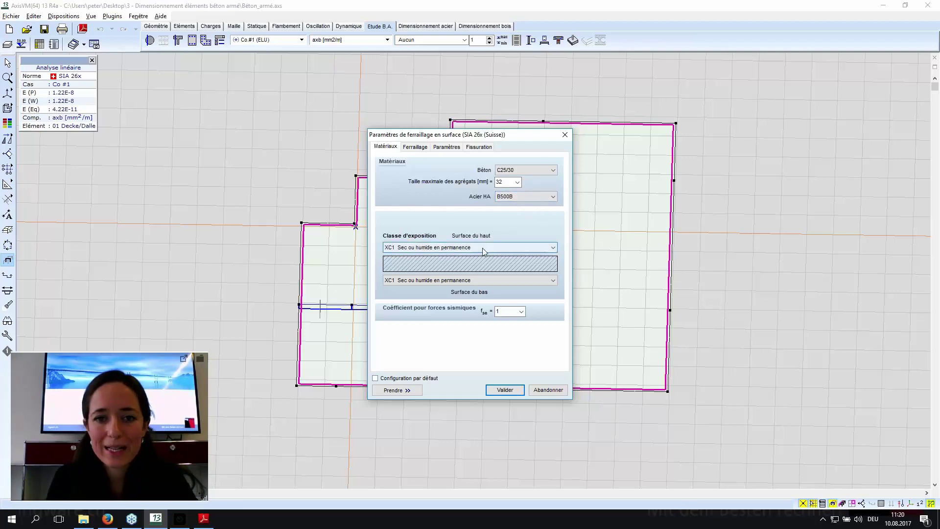
{"action": "left_click", "coordinate": [455, 248]}
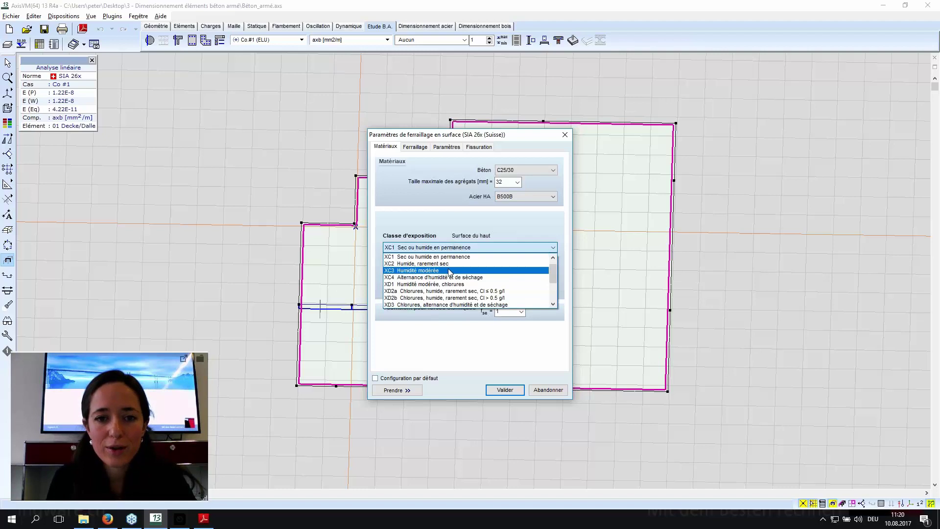
{"action": "left_click", "coordinate": [449, 270]}
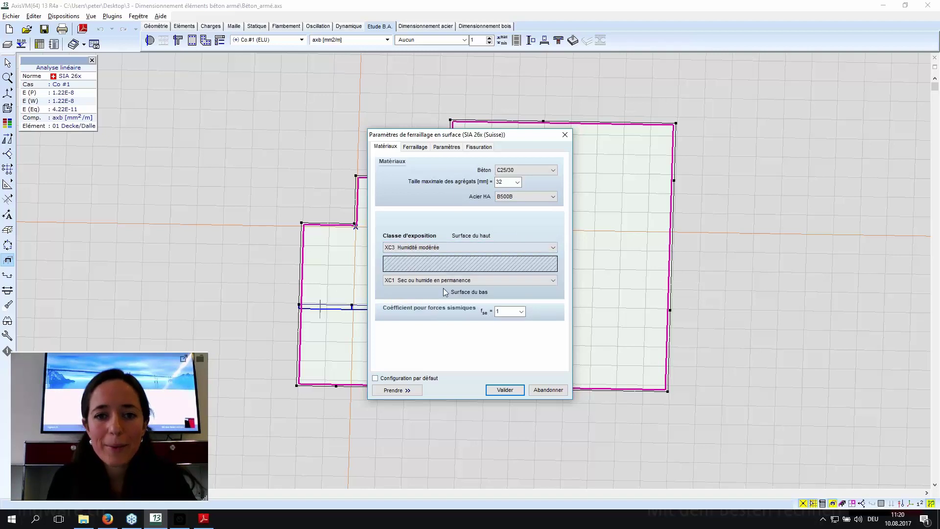
{"action": "left_click", "coordinate": [445, 281]}
{"action": "left_click", "coordinate": [445, 303]}
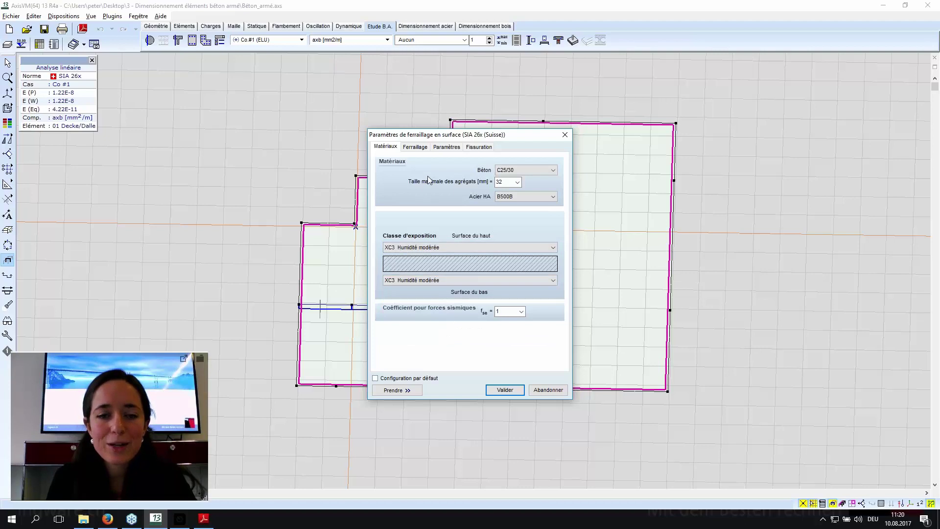
Disable the automatic minimum concrete cover and set the top cover to 35 mm.
{"action": "left_click", "coordinate": [424, 150]}
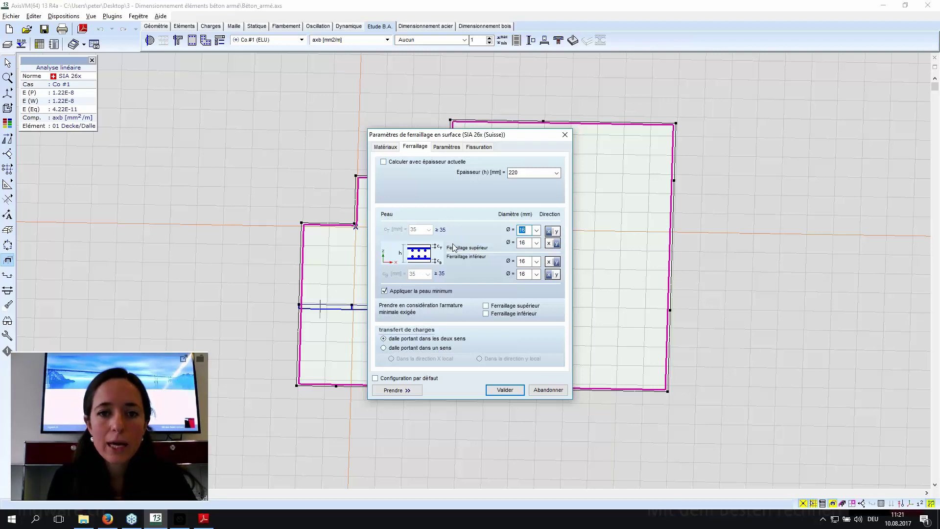
{"action": "left_click", "coordinate": [385, 290]}
{"action": "left_click", "coordinate": [410, 230]}
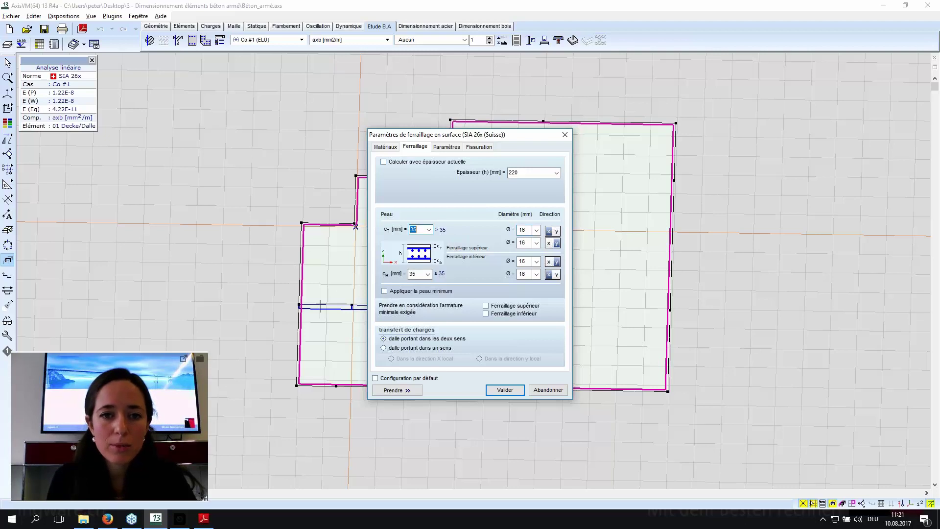
{"action": "type", "text": "40"}
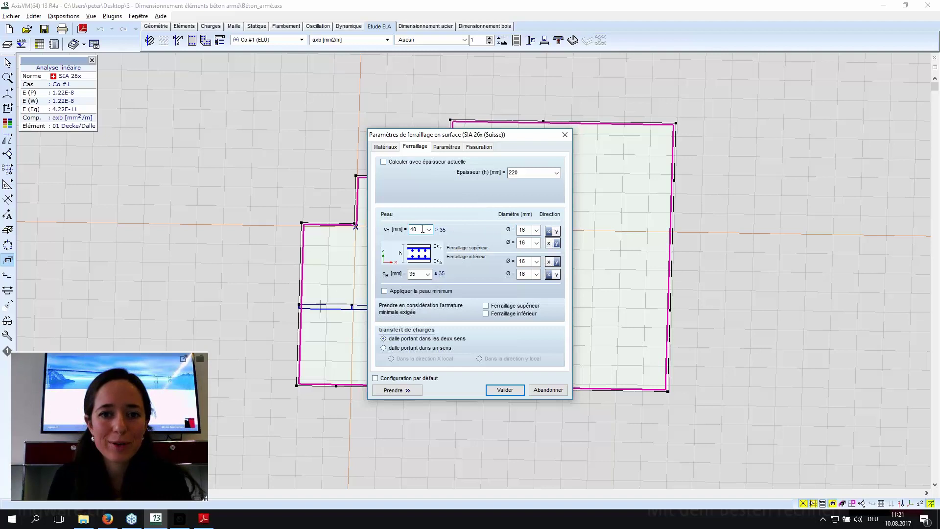
{"action": "left_click_drag", "start_coordinate": [423, 230], "coordinate": [403, 231]}
{"action": "type", "text": "35"}
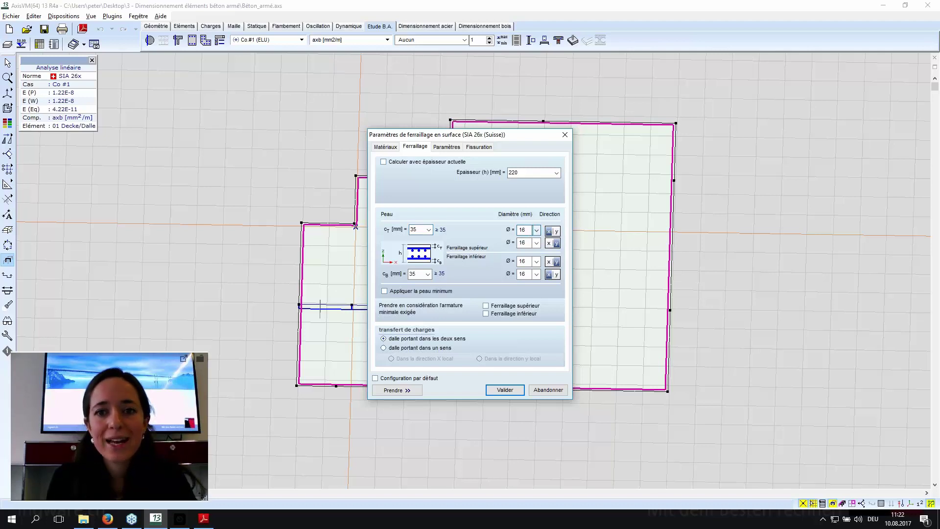
Set the outermost upper reinforcement to the x direction and apply the parameters to the slab, continuing with C25/30 concrete.
{"action": "left_click", "coordinate": [556, 231]}
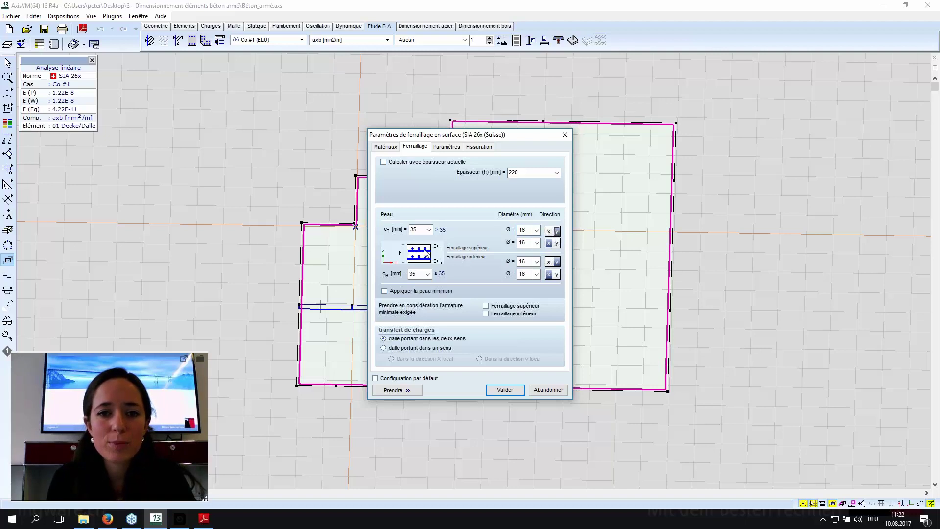
{"action": "left_click", "coordinate": [548, 231]}
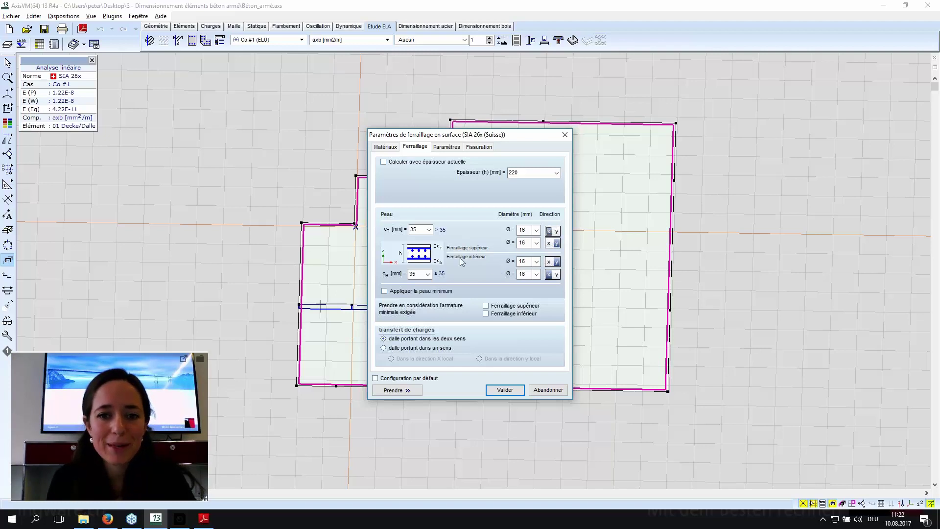
{"action": "left_click", "coordinate": [504, 390]}
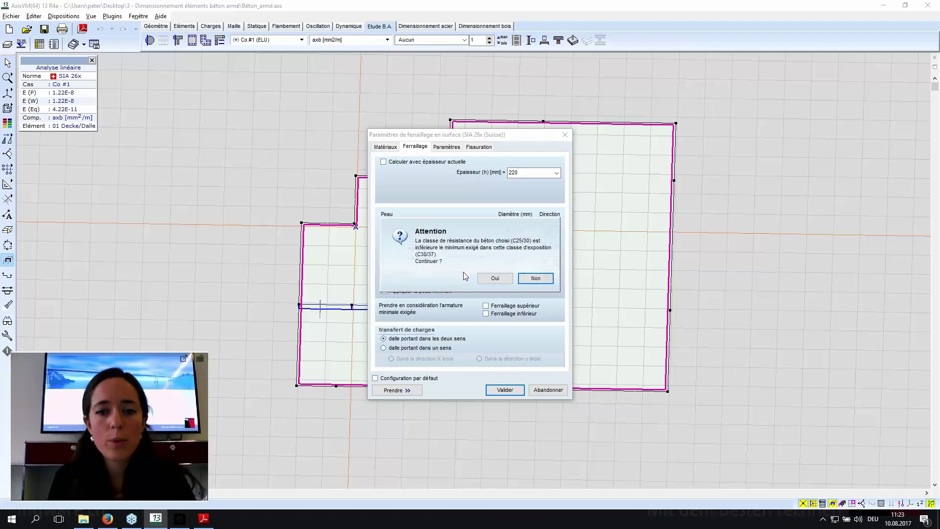
{"action": "left_click", "coordinate": [500, 282]}
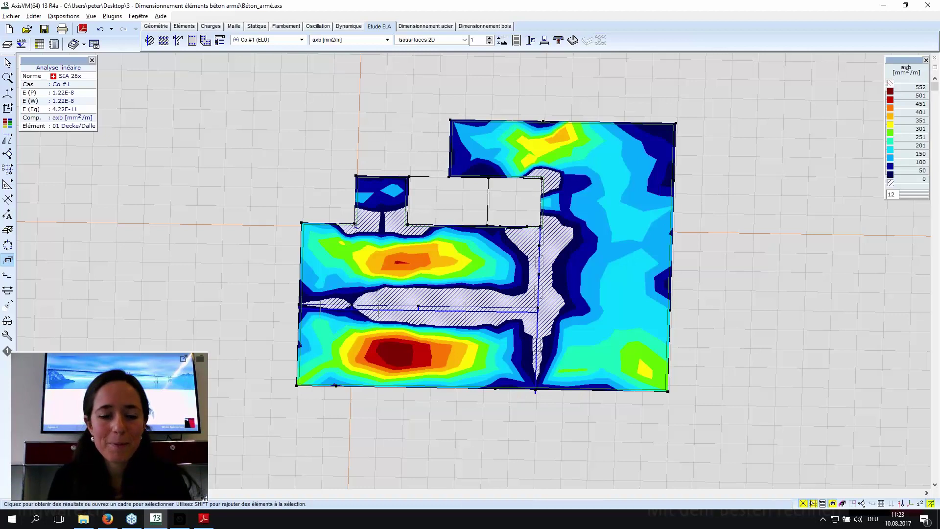
Show the slab's reinforcement isosurfaces in an orthogonal plan view and place the colour legend just beside the slab.
{"action": "middle_click_drag", "start_coordinate": [759, 251], "coordinate": [582, 266], "text": "shift"}
{"action": "key", "text": "ctrl+2"}
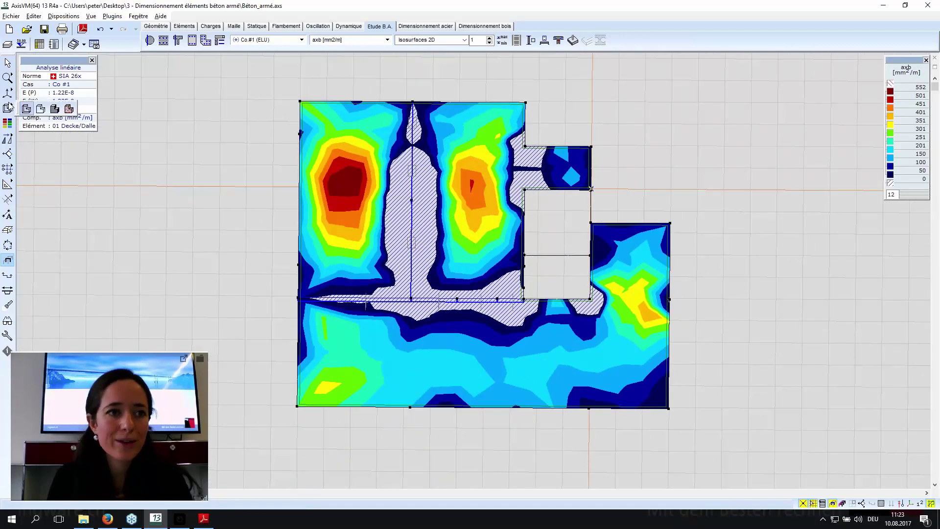
{"action": "left_click", "coordinate": [8, 92]}
{"action": "left_click", "coordinate": [41, 92]}
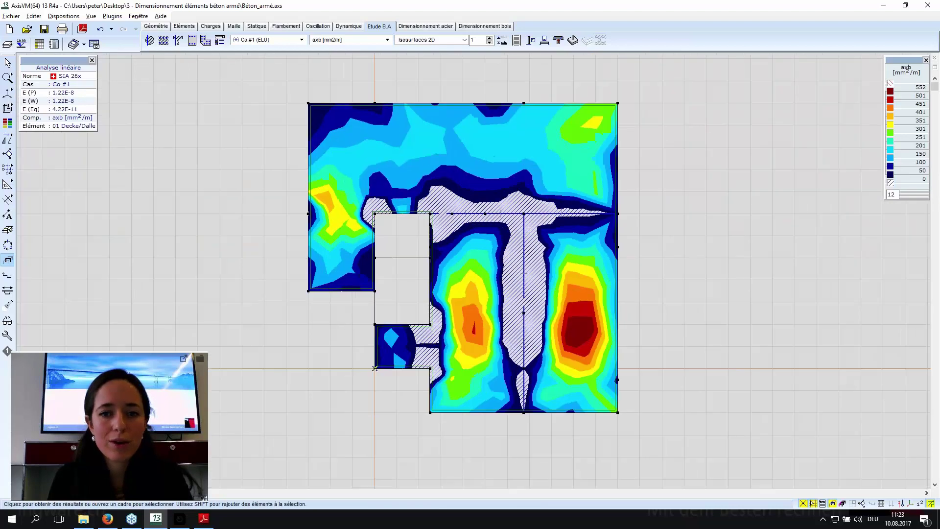
{"action": "scroll", "coordinate": [235, 204], "scroll_direction": "up", "scroll_amount": 2}
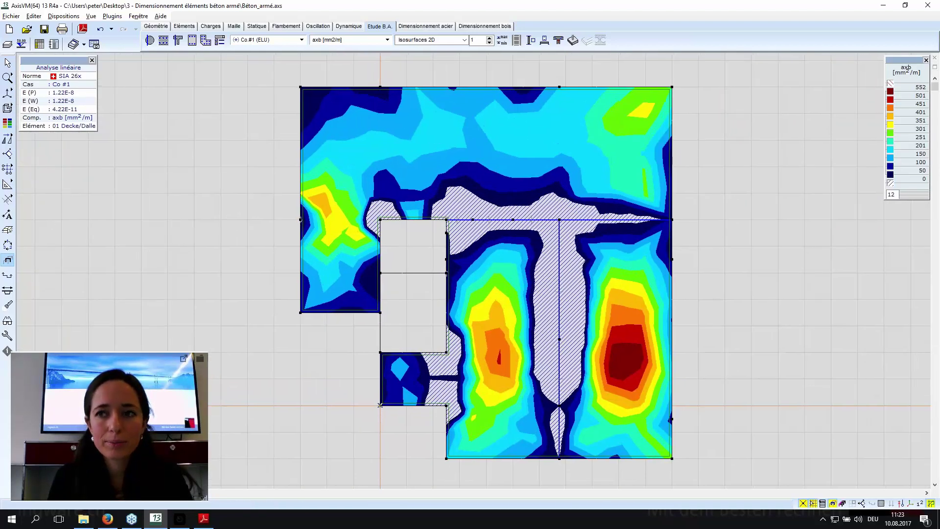
{"action": "left_click_drag", "start_coordinate": [911, 65], "coordinate": [757, 96]}
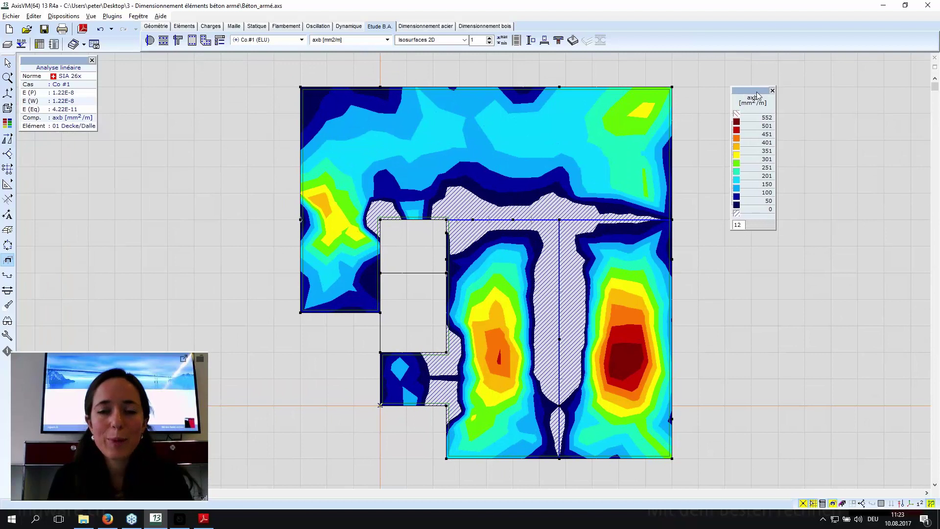
Check the lower x-direction reinforcement axb on the slab, and display the y-direction values ayb.
{"action": "left_click", "coordinate": [352, 41]}
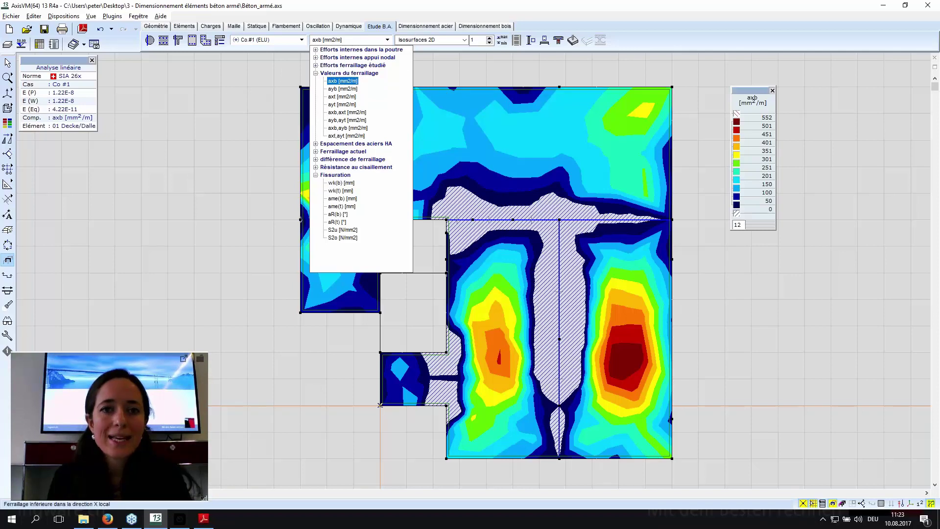
{"action": "left_click", "coordinate": [350, 82]}
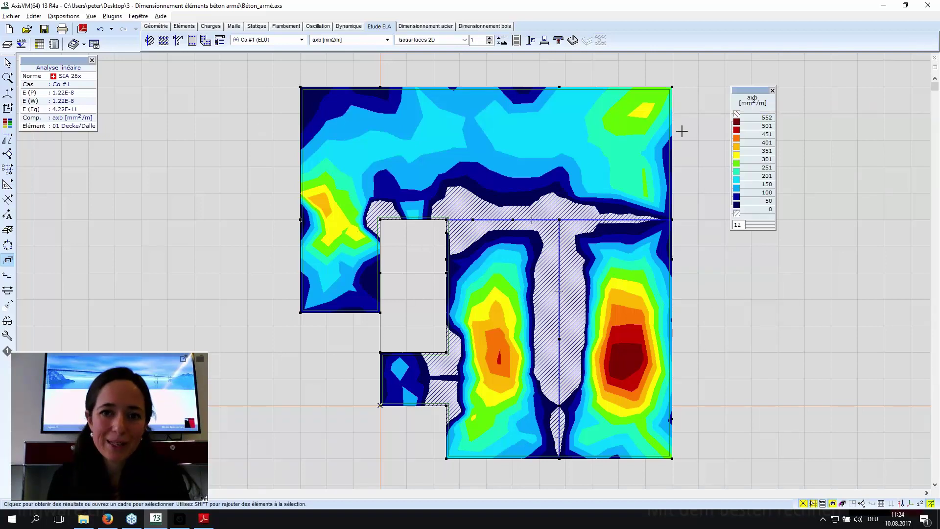
{"action": "mouse_move", "coordinate": [344, 98]}
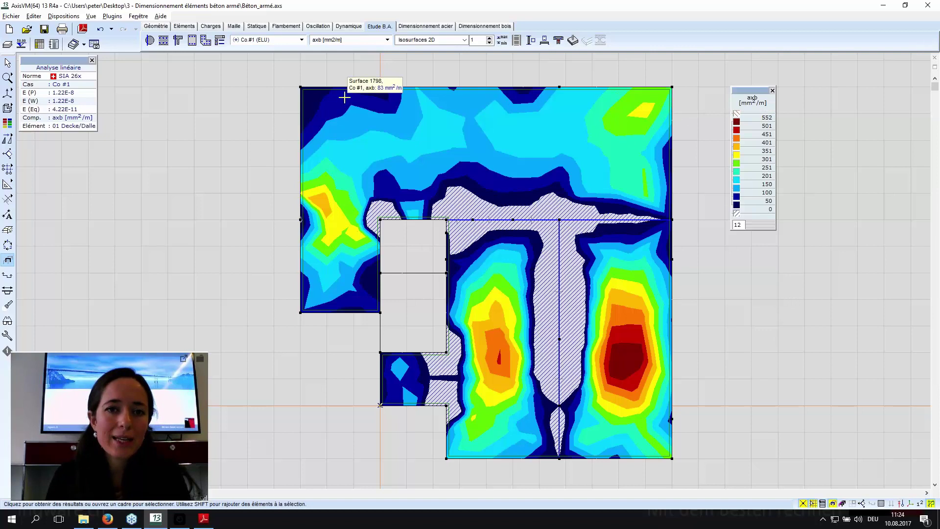
{"action": "left_click", "coordinate": [354, 40]}
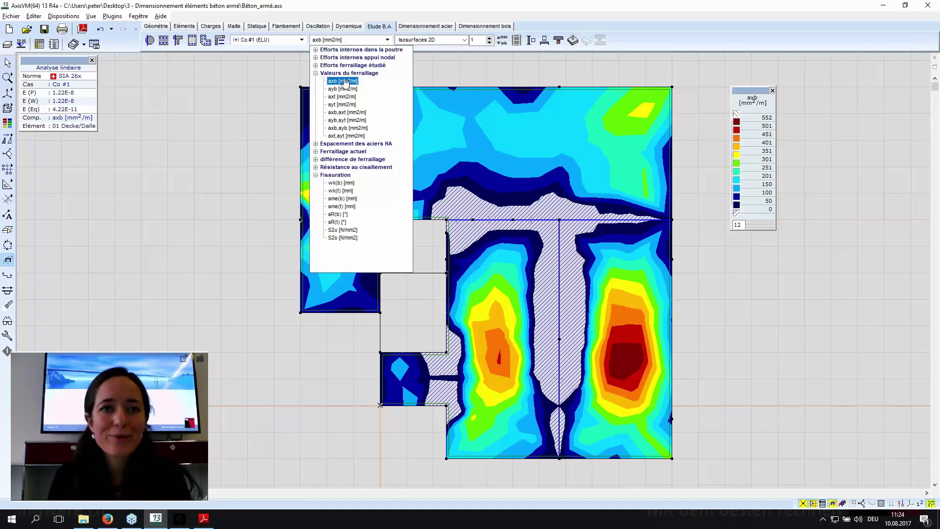
{"action": "left_click", "coordinate": [342, 89]}
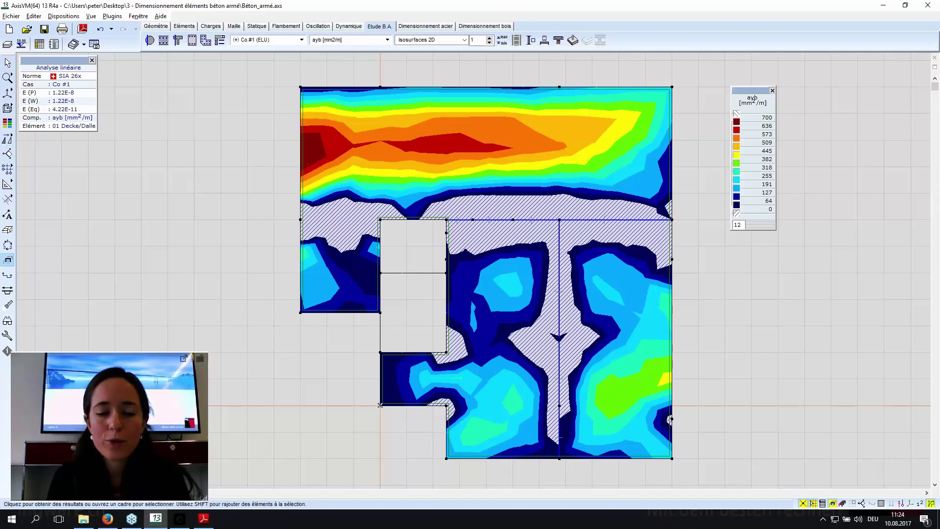
Set the ayb colour legend to 13 levels with limits defined by a step value of 100.
{"action": "double_click", "coordinate": [755, 177]}
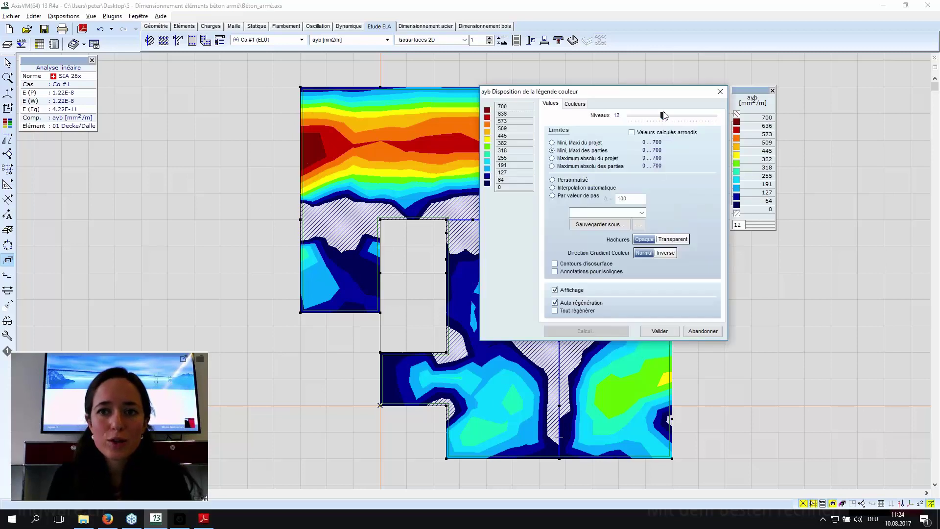
{"action": "left_click_drag", "start_coordinate": [664, 96], "coordinate": [584, 202]}
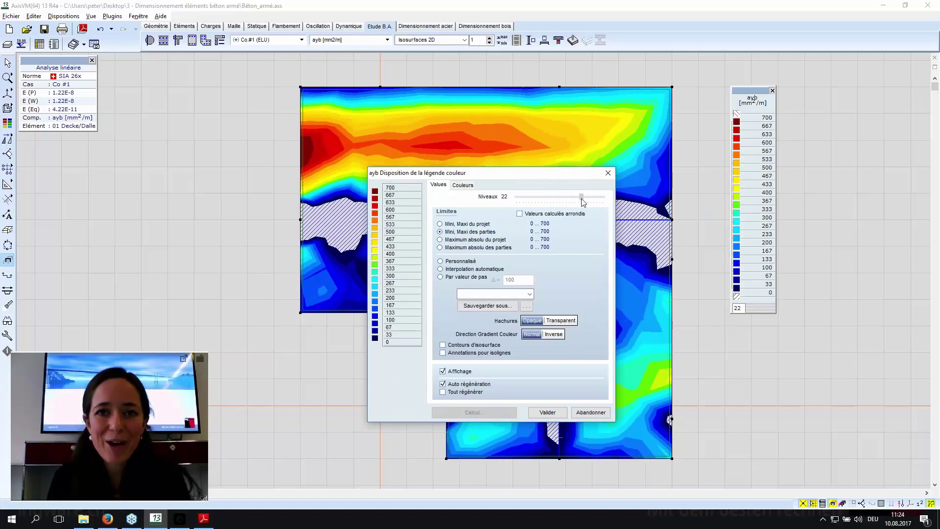
{"action": "left_click_drag", "start_coordinate": [582, 202], "coordinate": [554, 204]}
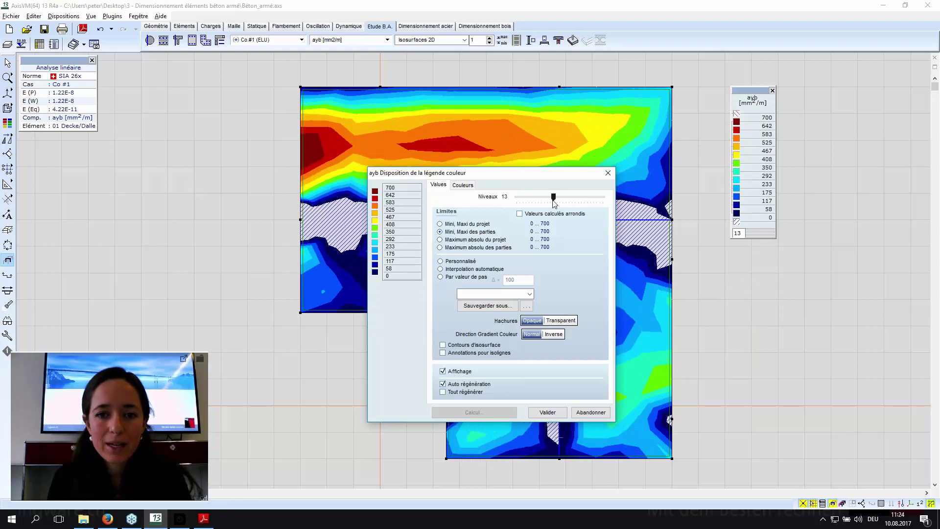
{"action": "left_click", "coordinate": [440, 277]}
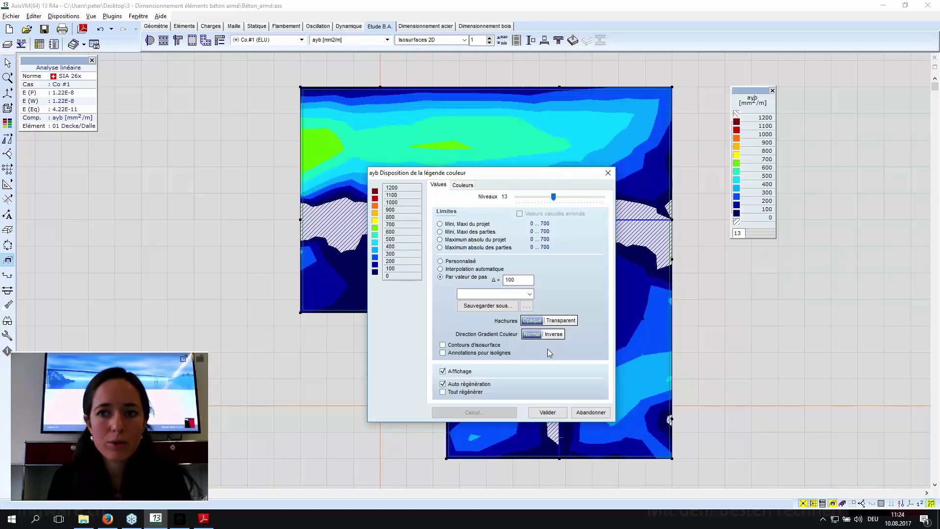
{"action": "left_click", "coordinate": [547, 412]}
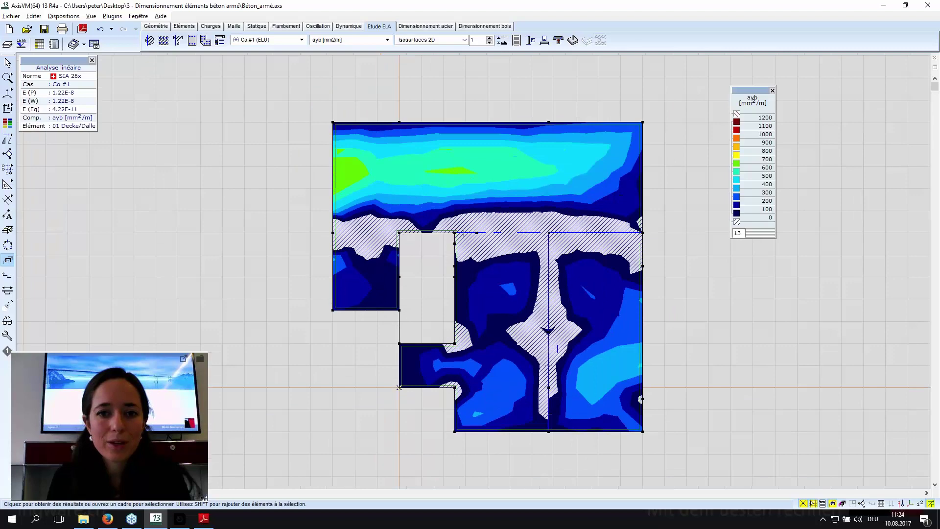
Display the slab's upper reinforcement in the x direction (axt), followed by the y direction (ayt).
{"action": "scroll", "coordinate": [479, 287], "scroll_direction": "up", "scroll_amount": 3}
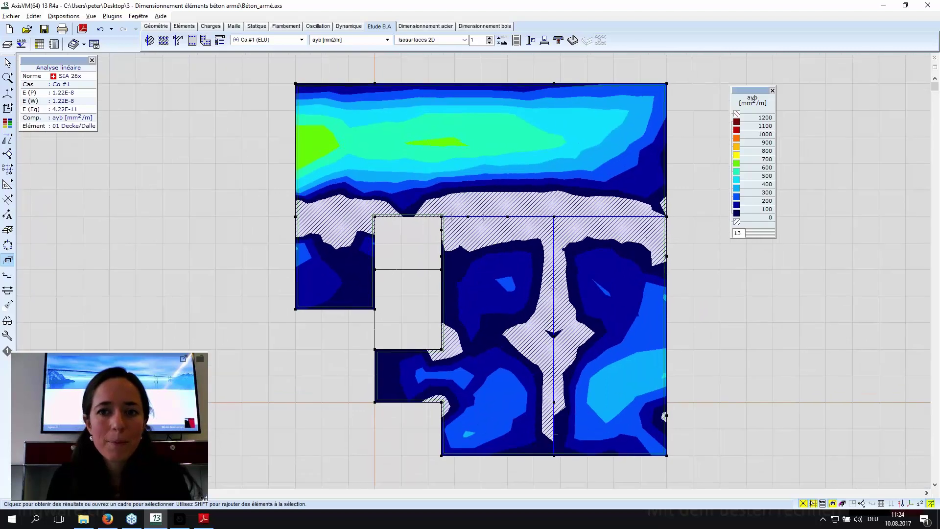
{"action": "left_click", "coordinate": [360, 40]}
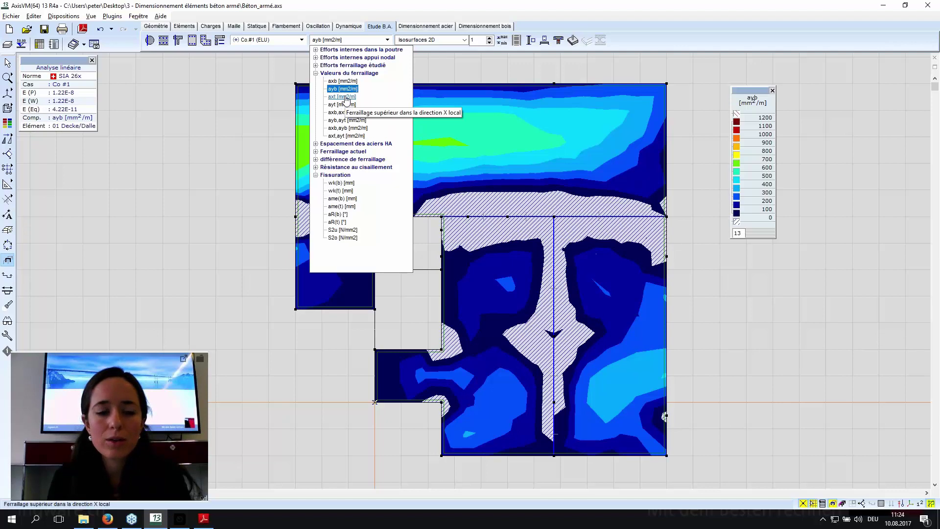
{"action": "left_click", "coordinate": [346, 97]}
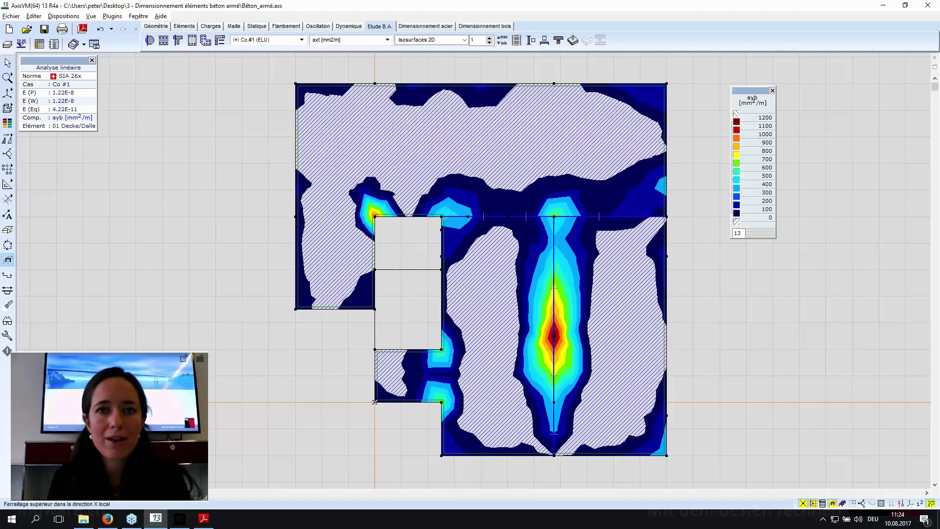
{"action": "left_click", "coordinate": [357, 42]}
{"action": "left_click", "coordinate": [341, 87]}
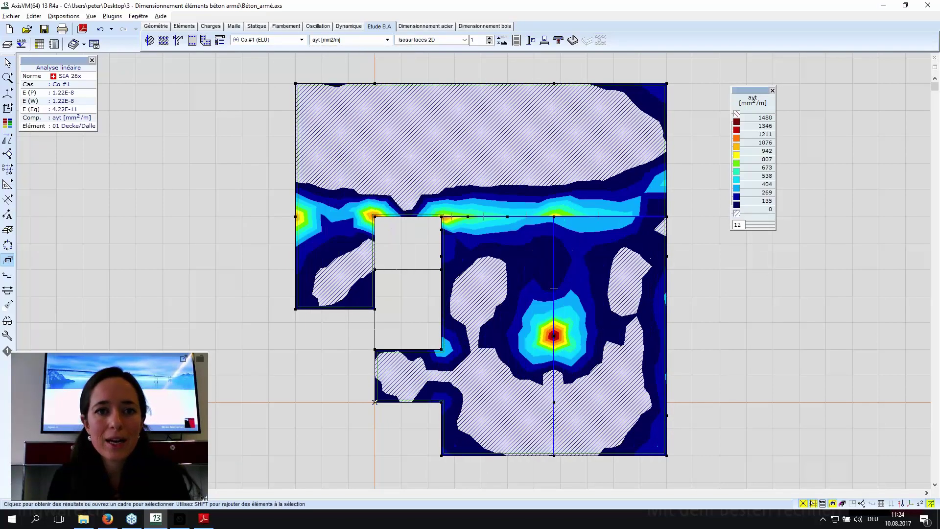
Display the slab's lower bar spacing in the x direction, sxb, from the reinforcement spacing results.
{"action": "left_click", "coordinate": [365, 42]}
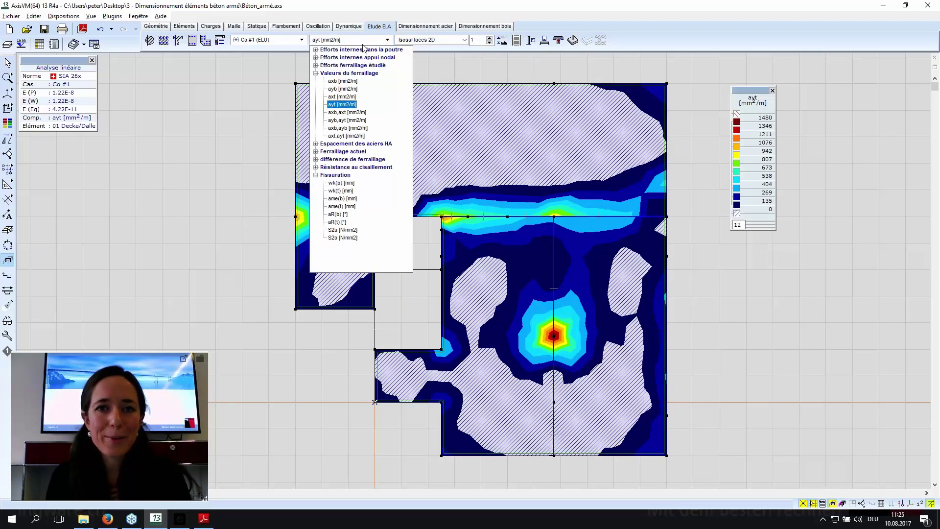
{"action": "left_click", "coordinate": [315, 73]}
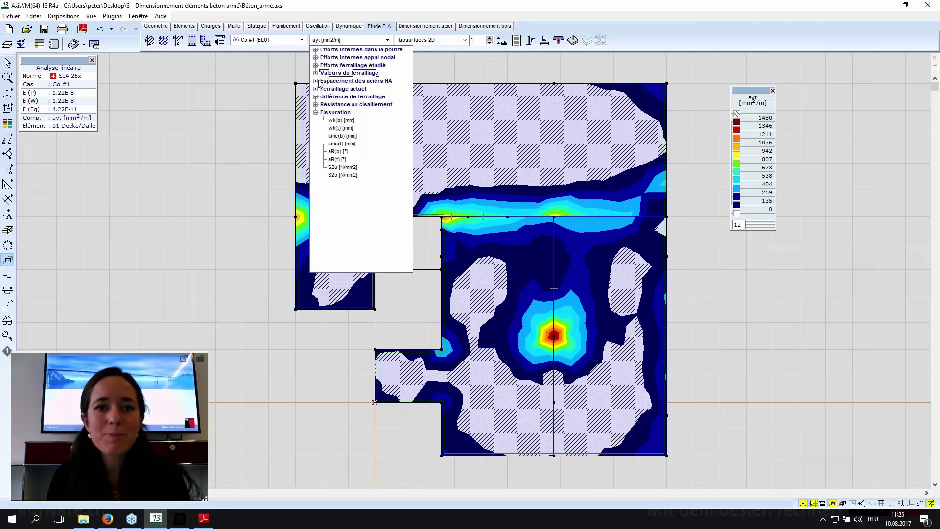
{"action": "left_click", "coordinate": [315, 82]}
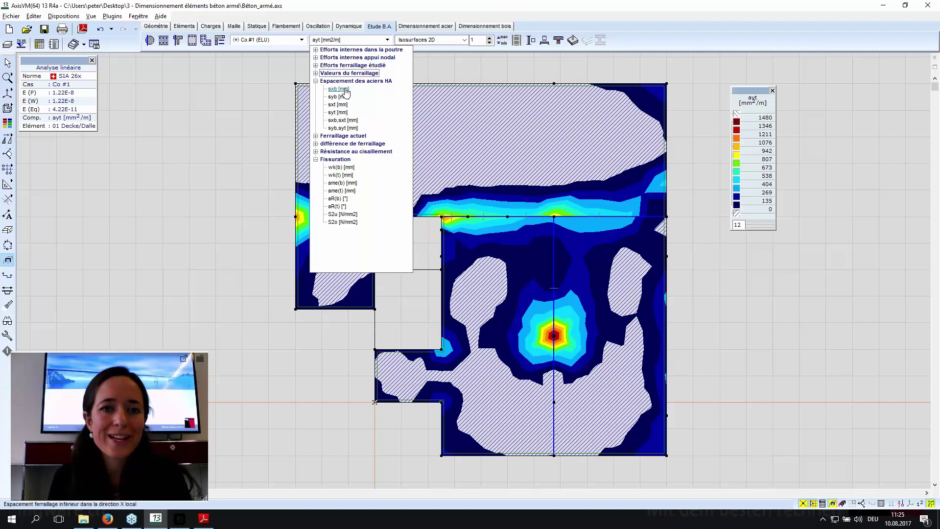
{"action": "left_click", "coordinate": [346, 92]}
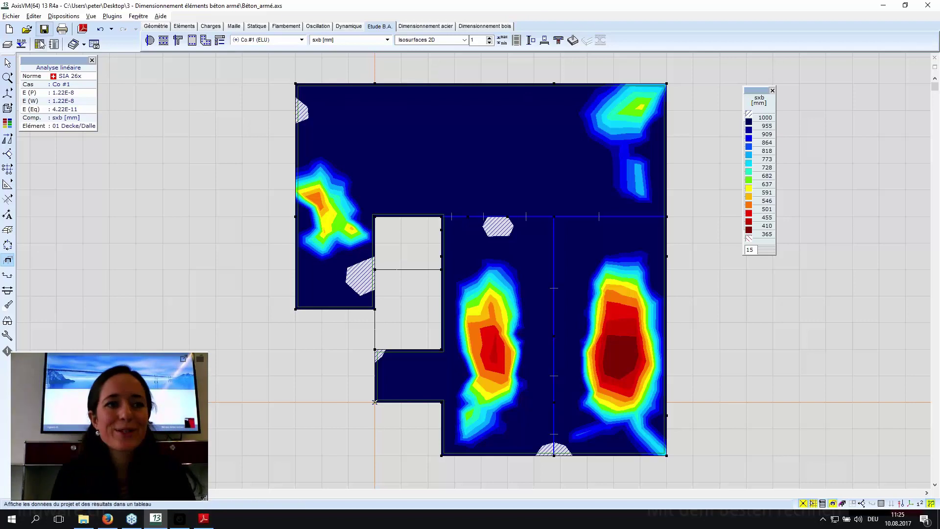
Review the domain's reinforcement parameters in the results tables, and return to the model.
{"action": "left_click", "coordinate": [42, 45]}
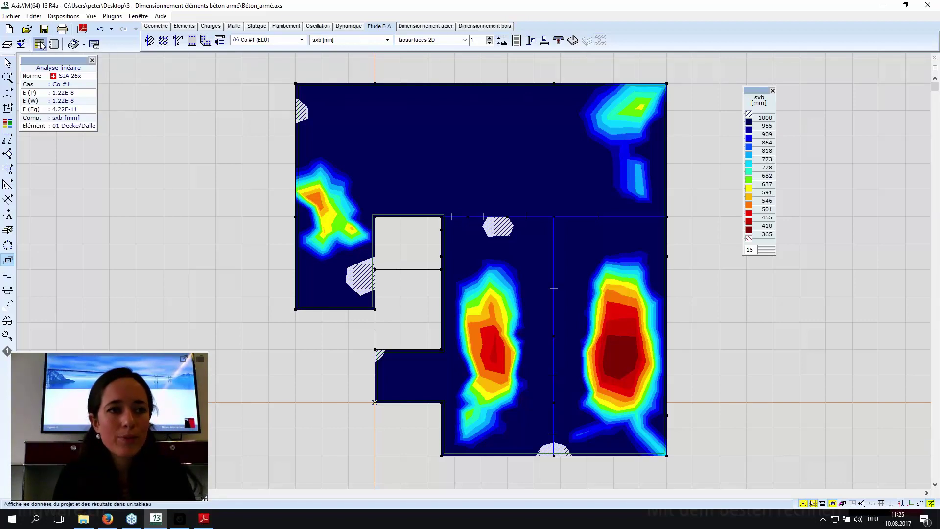
{"action": "left_click", "coordinate": [459, 357]}
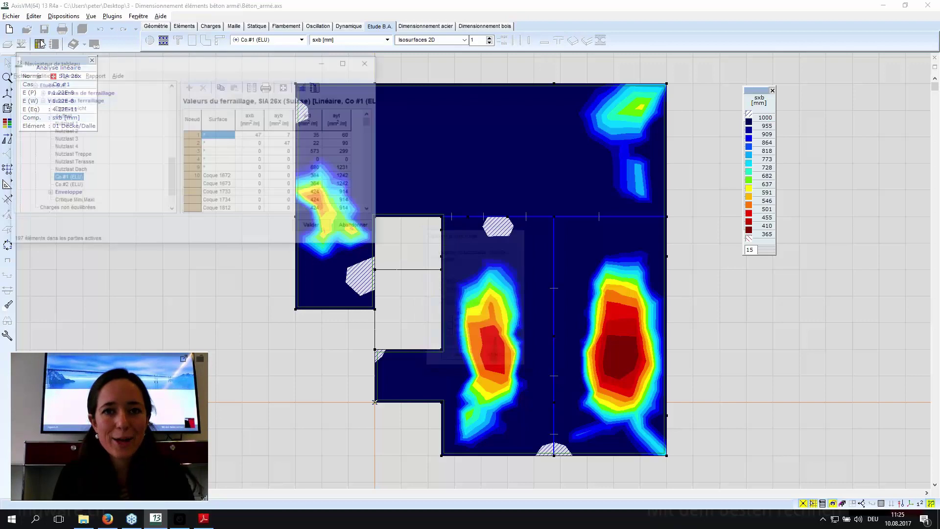
{"action": "left_click", "coordinate": [343, 64]}
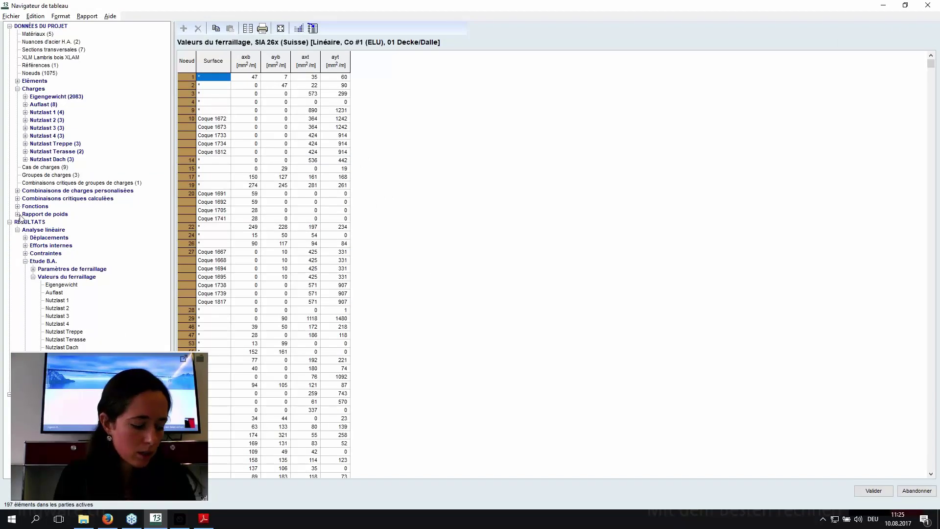
{"action": "left_click", "coordinate": [33, 268]}
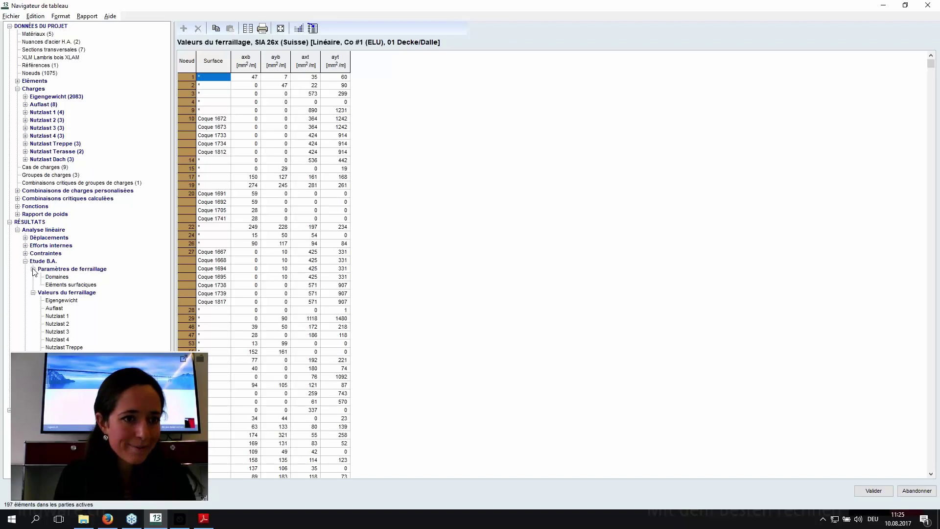
{"action": "left_click", "coordinate": [63, 277]}
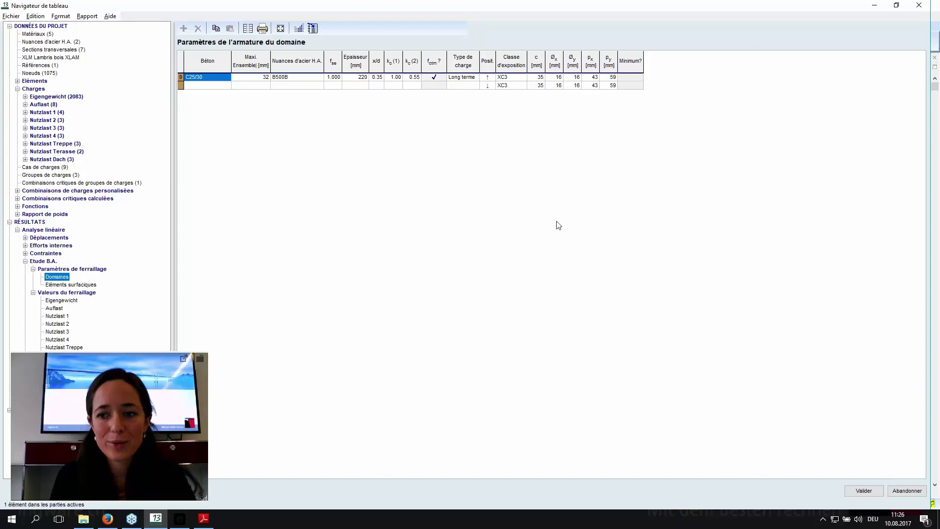
{"action": "left_click", "coordinate": [869, 489]}
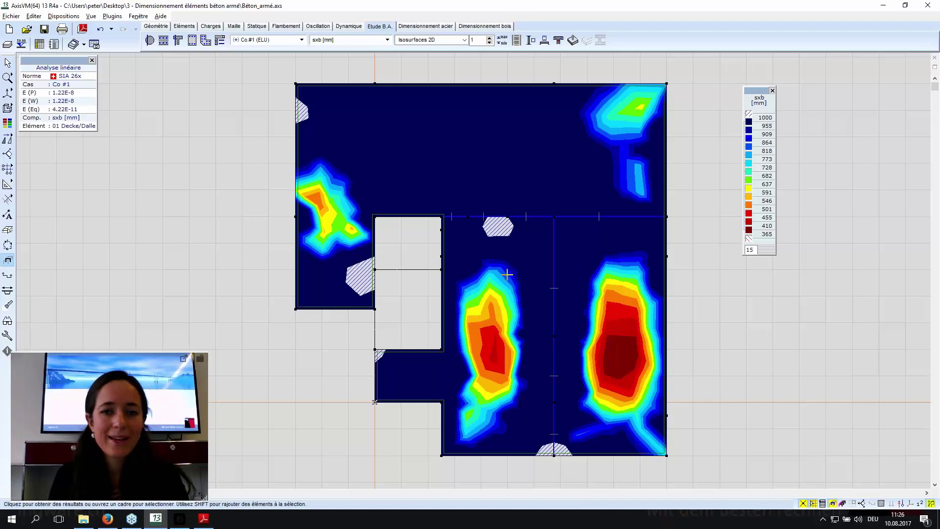
Hide the 01 Decke/Dalle part and display only the 02 Wand/Mur part.
{"action": "scroll", "coordinate": [375, 402], "scroll_direction": "down", "scroll_amount": 2}
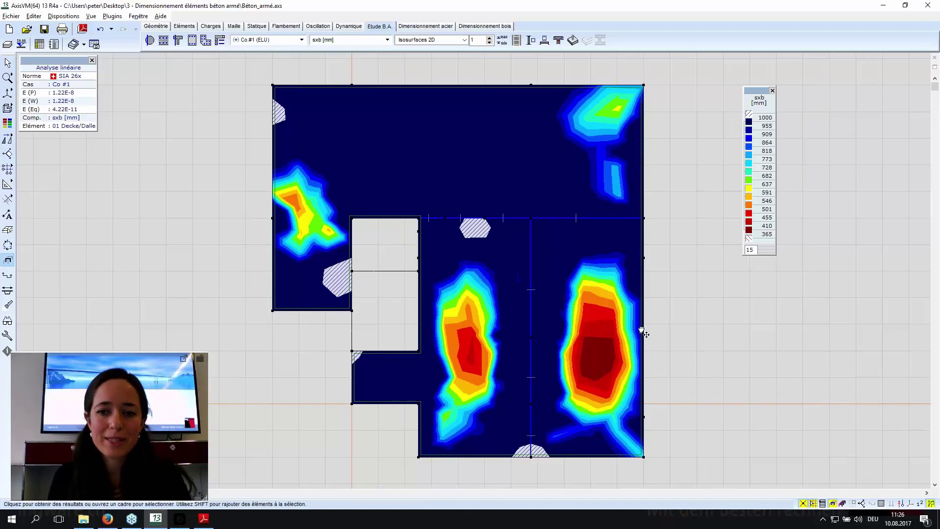
{"action": "middle_click_drag", "start_coordinate": [671, 295], "coordinate": [649, 304]}
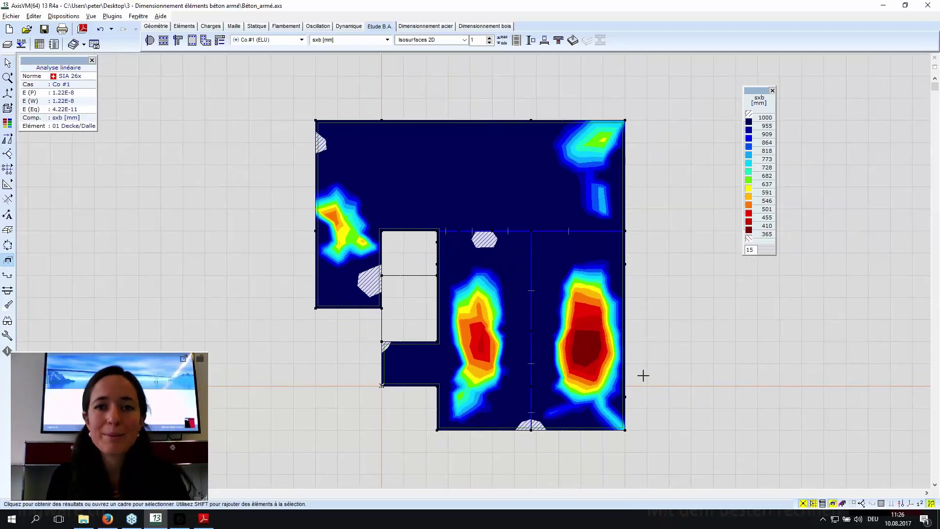
{"action": "middle_click_drag", "start_coordinate": [658, 399], "coordinate": [651, 402]}
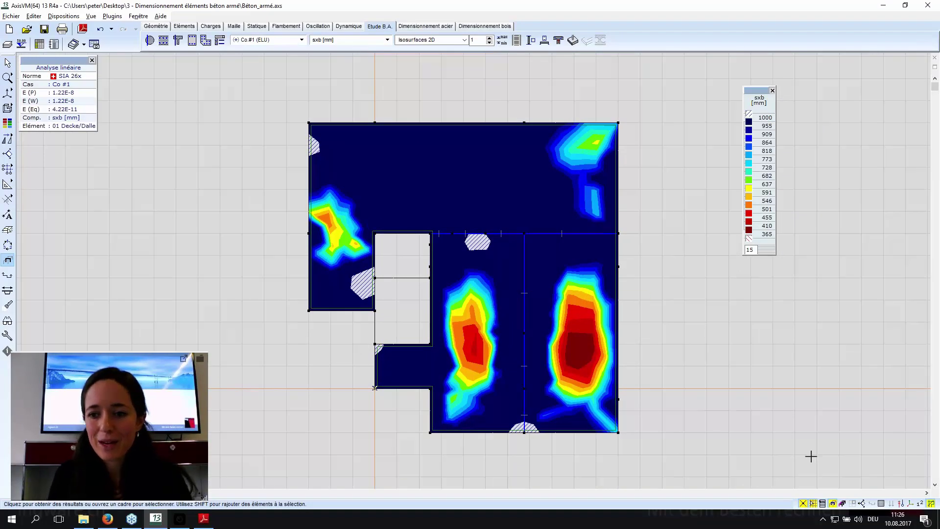
{"action": "left_click", "coordinate": [832, 504]}
{"action": "left_click", "coordinate": [832, 504]}
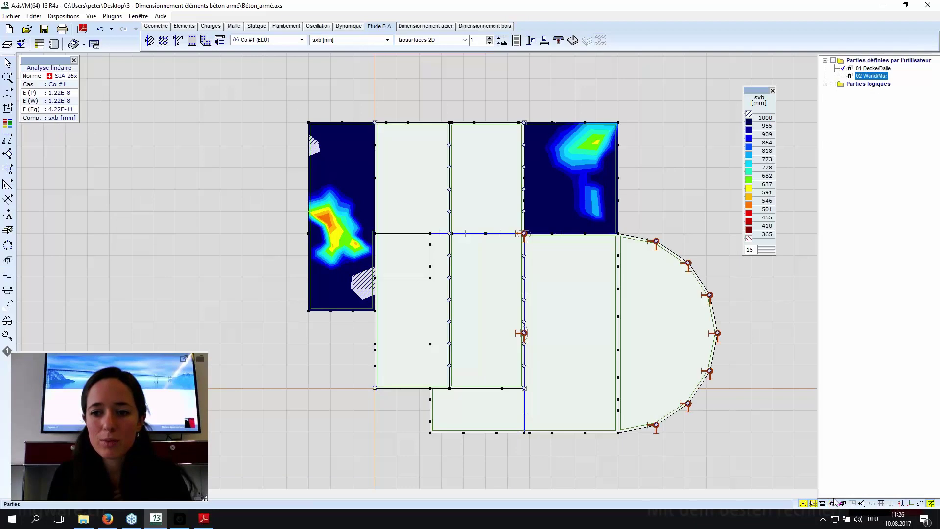
{"action": "left_click", "coordinate": [842, 68]}
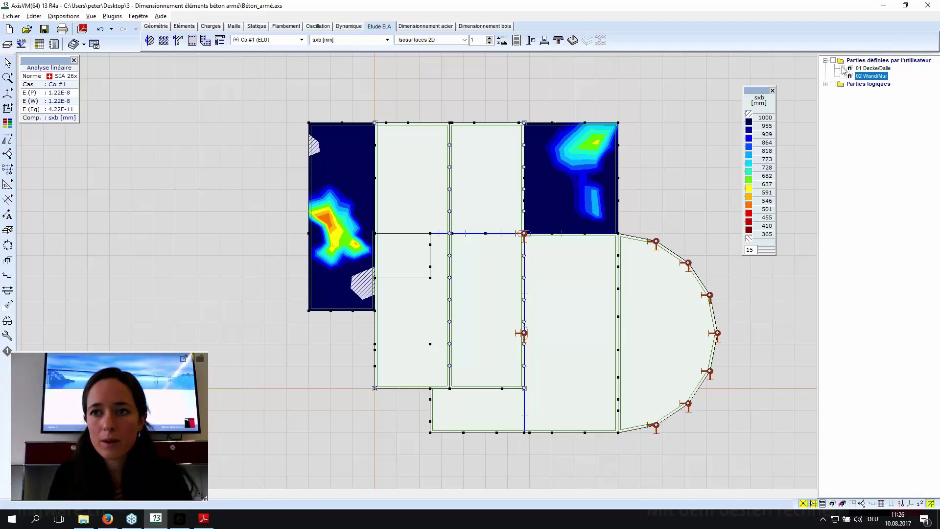
{"action": "left_click", "coordinate": [842, 76]}
{"action": "left_click_drag", "start_coordinate": [431, 274], "coordinate": [310, 284]}
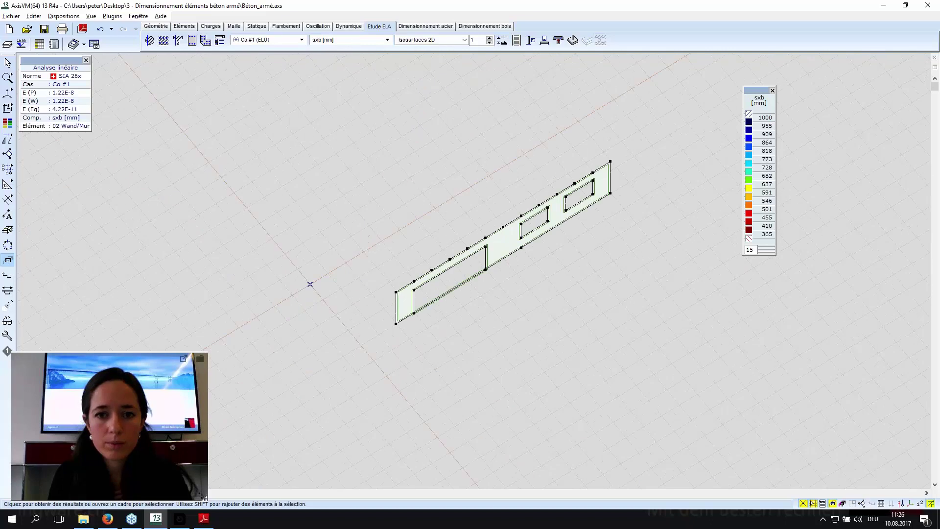
Show the wall in front elevation, projected on the Y-Z plane.
{"action": "left_click", "coordinate": [8, 93]}
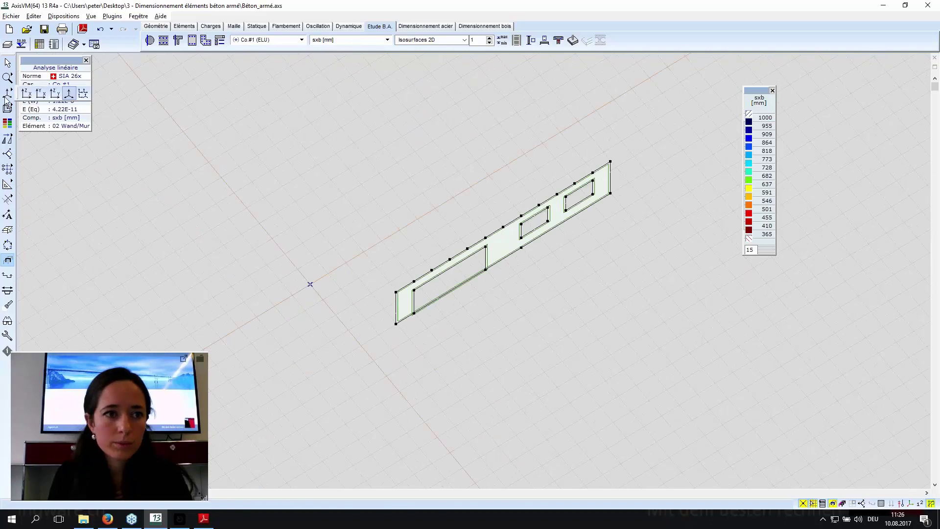
{"action": "left_click", "coordinate": [43, 96]}
{"action": "mouse_move", "coordinate": [7, 93]}
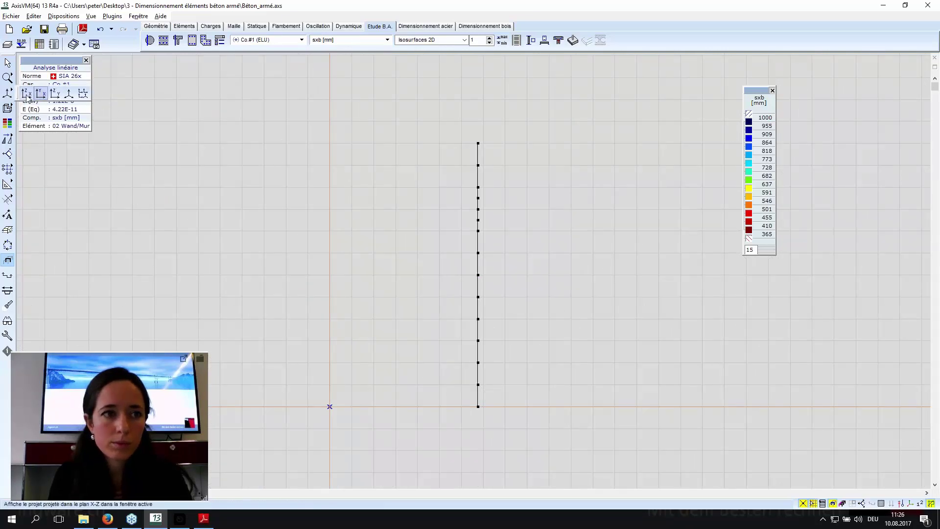
{"action": "left_click", "coordinate": [27, 94]}
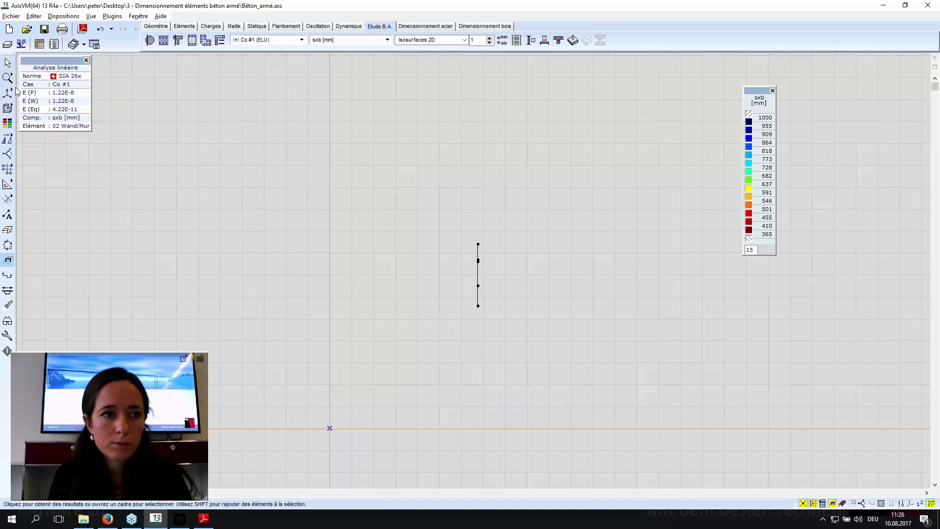
{"action": "left_click", "coordinate": [43, 94]}
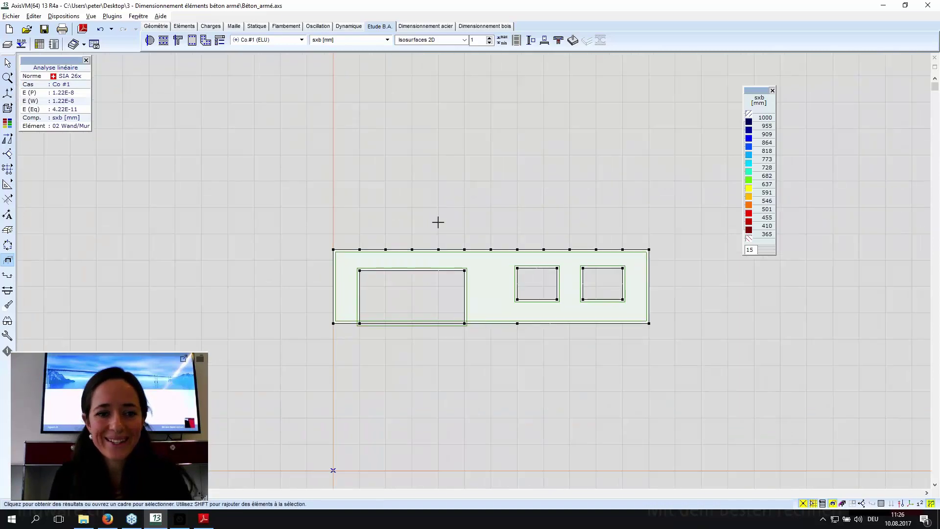
{"action": "scroll", "coordinate": [431, 221], "scroll_direction": "up", "scroll_amount": 3}
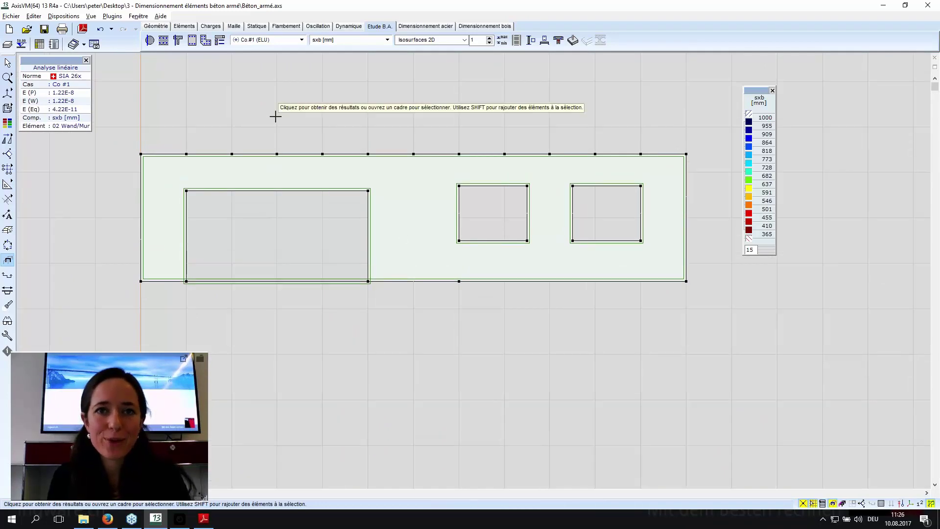
Assign surface reinforcement parameters to the wall with C25/30, B500B, XC1, 200 mm thickness and 16 mm bars, and move the colour legend beside it.
{"action": "left_click", "coordinate": [151, 44]}
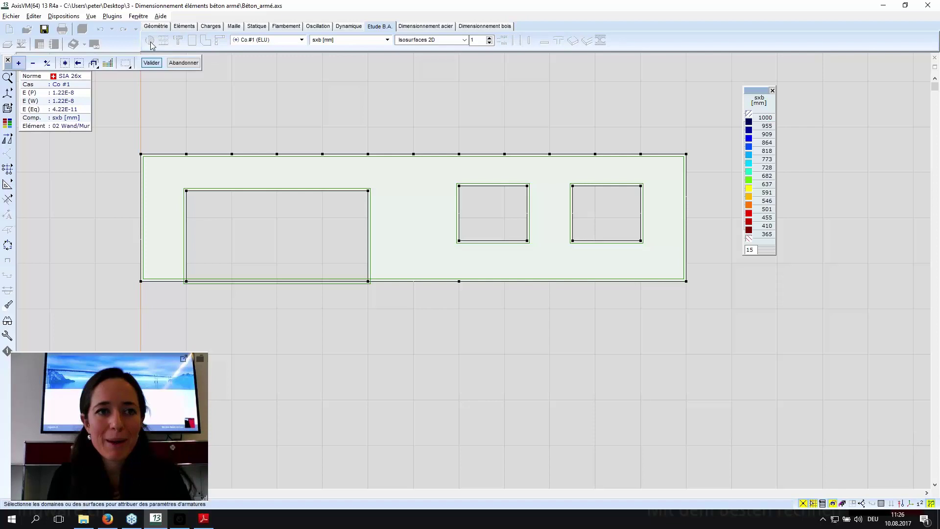
{"action": "left_click", "coordinate": [147, 189]}
{"action": "left_click", "coordinate": [151, 62]}
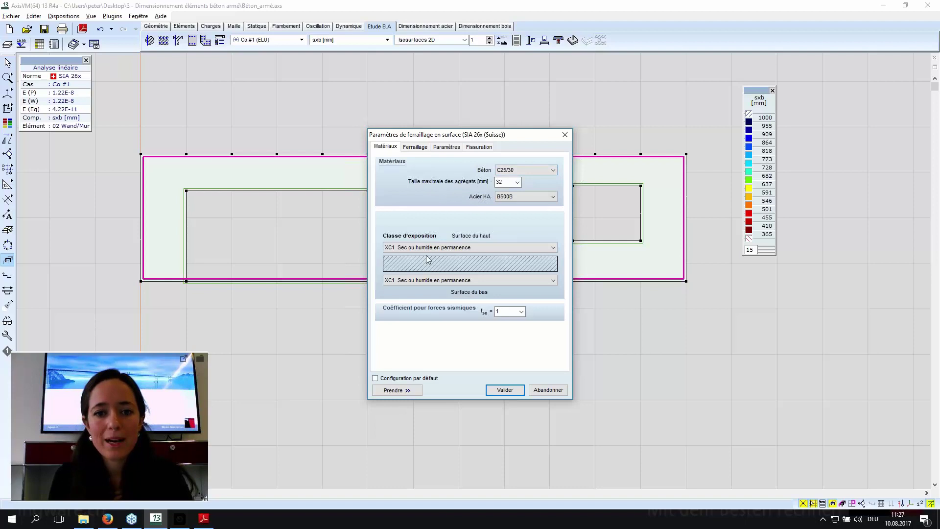
{"action": "left_click", "coordinate": [416, 148]}
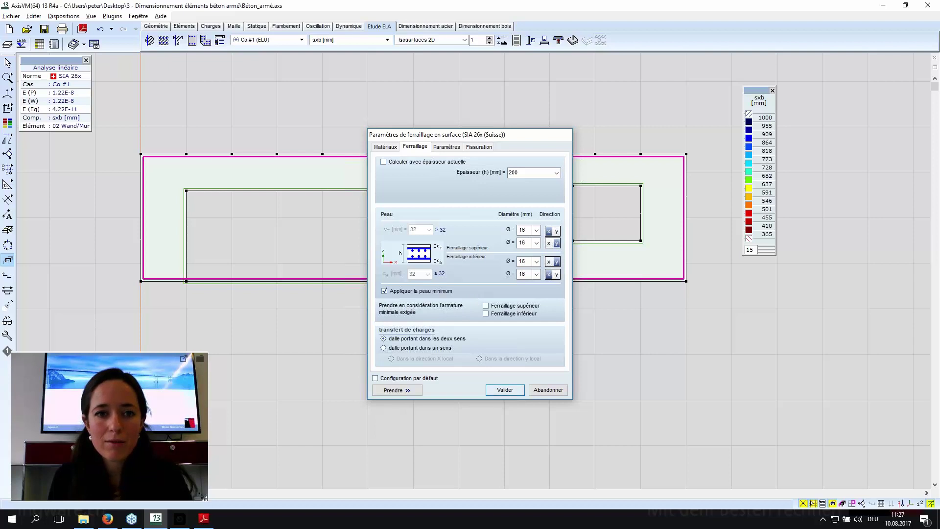
{"action": "left_click", "coordinate": [504, 390]}
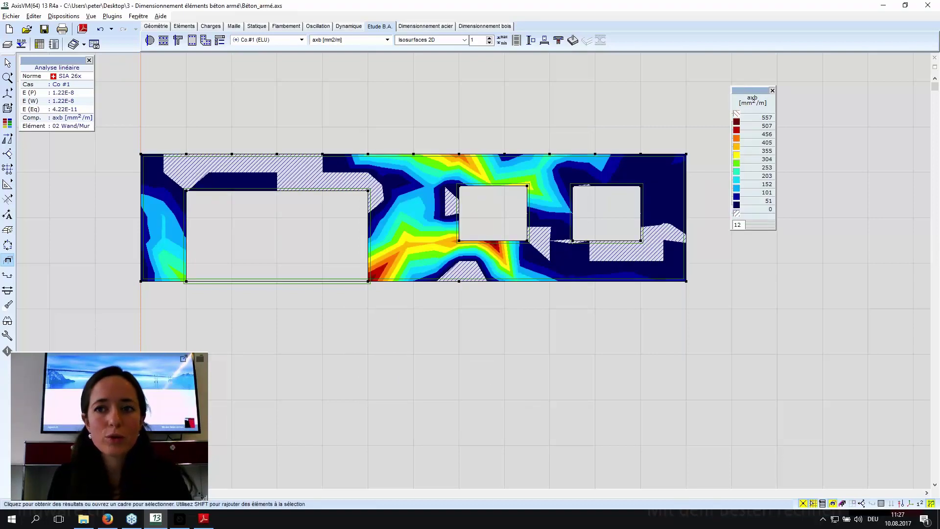
{"action": "left_click_drag", "start_coordinate": [752, 98], "coordinate": [747, 136]}
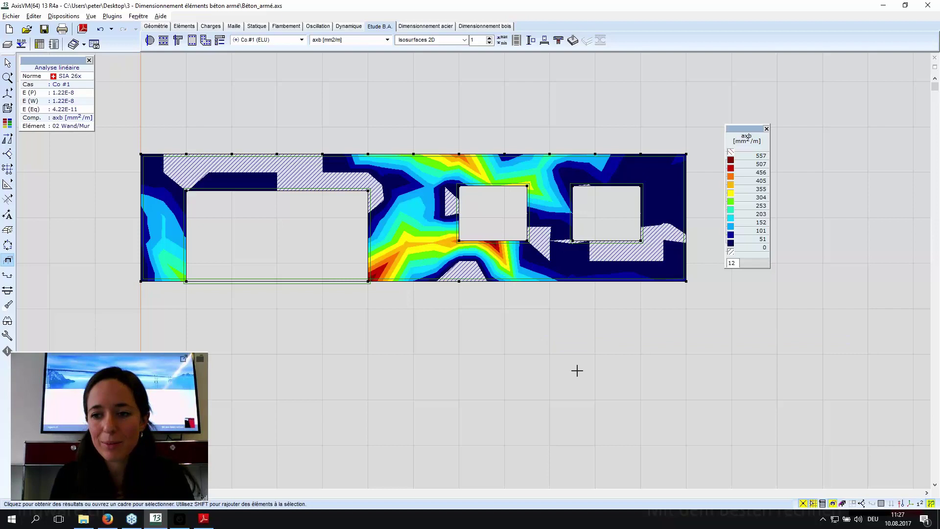
Display the local coordinate system of the wall domain.
{"action": "left_click", "coordinate": [910, 504]}
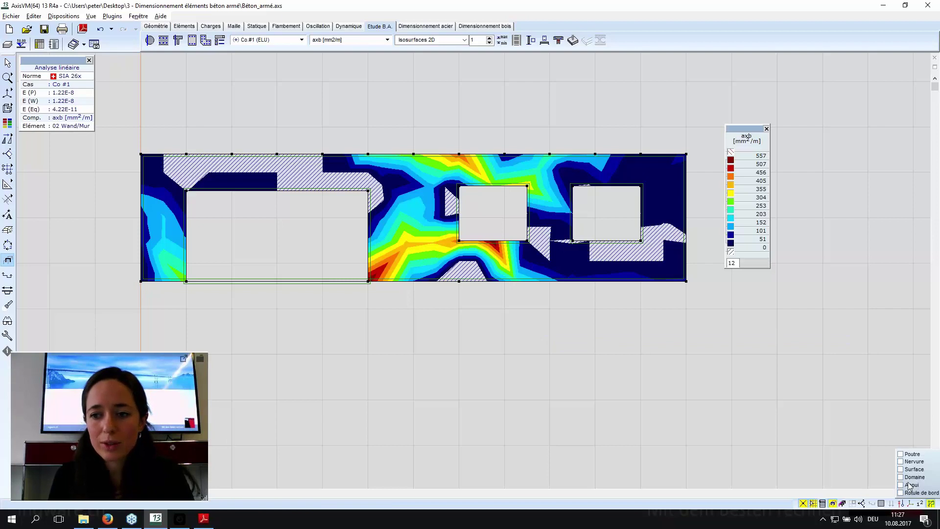
{"action": "left_click", "coordinate": [912, 478]}
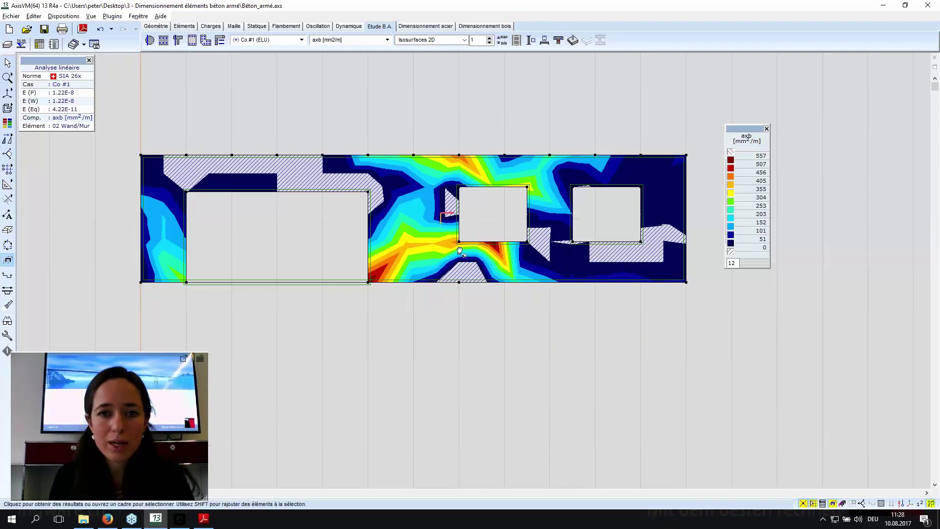
{"action": "middle_click_drag", "start_coordinate": [470, 274], "coordinate": [612, 285]}
{"action": "scroll", "coordinate": [377, 147], "scroll_direction": "up", "scroll_amount": 2}
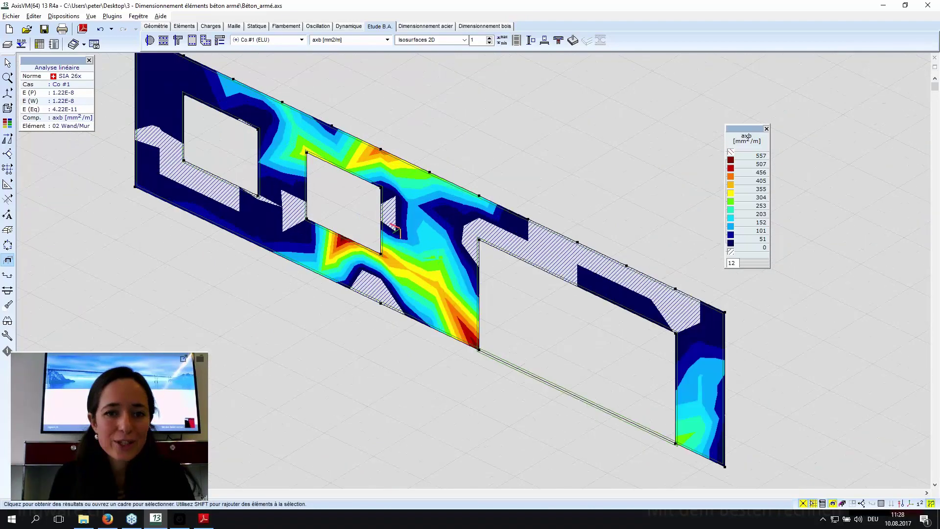
Set the result display mode to Aucun and examine the wall's local axes from both sides.
{"action": "left_click", "coordinate": [464, 39]}
{"action": "left_click", "coordinate": [416, 90]}
{"action": "scroll", "coordinate": [403, 121], "scroll_direction": "up", "scroll_amount": 3}
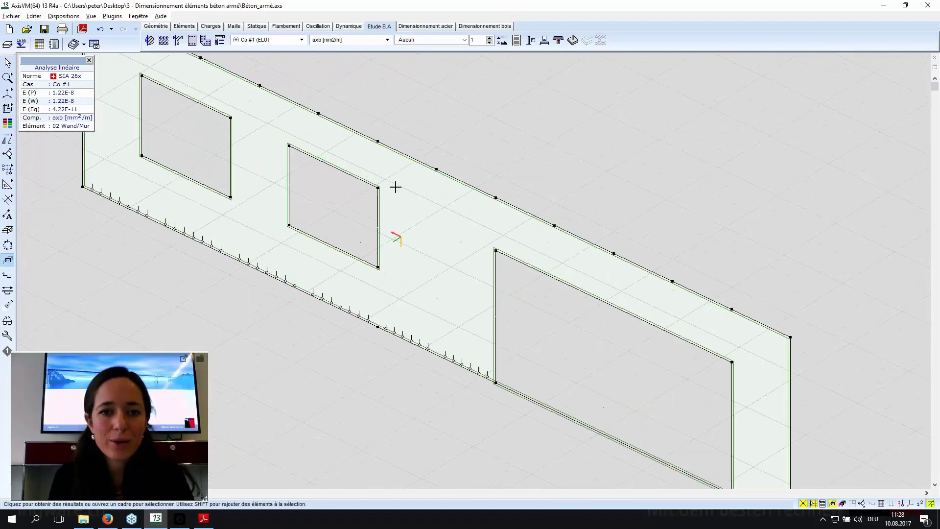
{"action": "mouse_move", "coordinate": [395, 187]}
{"action": "middle_mouse_down"}
{"action": "mouse_move", "coordinate": [431, 196]}
{"action": "mouse_move", "coordinate": [529, 176]}
{"action": "mouse_move", "coordinate": [407, 186]}
{"action": "middle_mouse_up"}
{"action": "scroll", "coordinate": [406, 186], "scroll_direction": "down", "scroll_amount": 4}
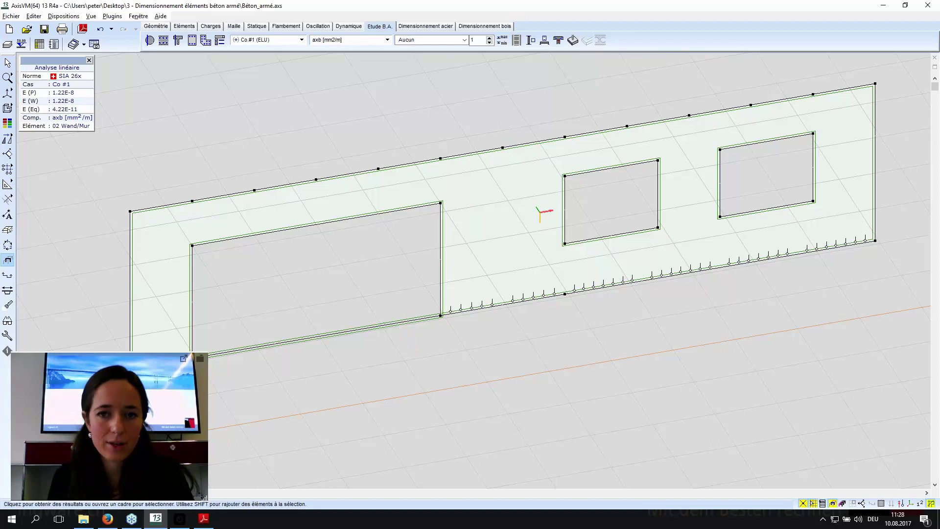
{"action": "middle_click_drag", "start_coordinate": [531, 242], "coordinate": [440, 157], "text": "shift"}
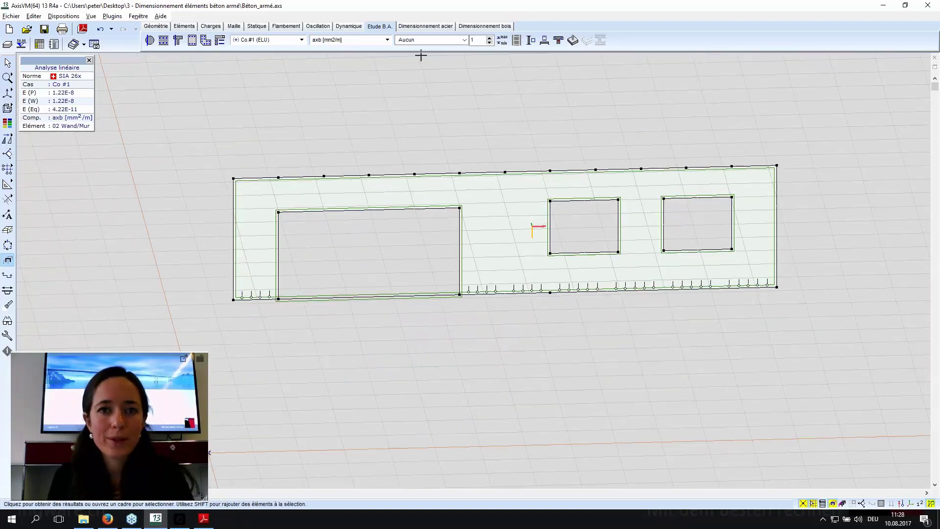
Display the wall's axb results as Isosurfaces 2D again.
{"action": "left_click", "coordinate": [430, 40]}
{"action": "left_click", "coordinate": [429, 71]}
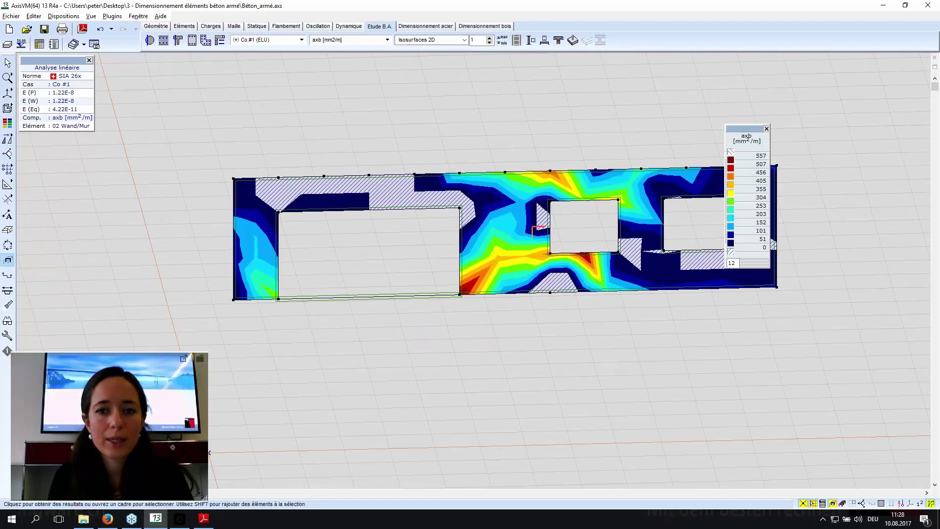
{"action": "middle_click_drag", "start_coordinate": [591, 132], "coordinate": [533, 106], "text": "shift"}
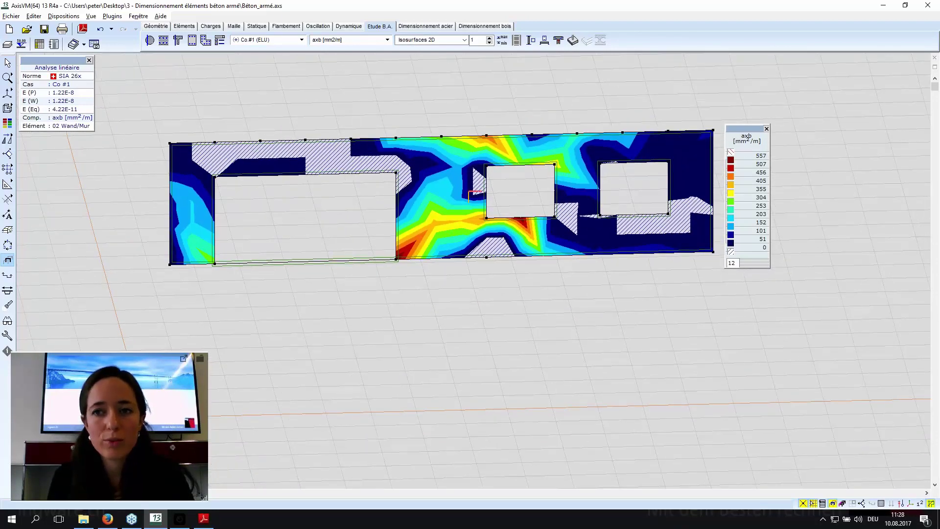
Review the available reinforcement result components, collapsing the Espacement des aciers HA and Valeurs du ferraillage groups, and shift the colour legend away from the wall.
{"action": "left_click", "coordinate": [357, 41]}
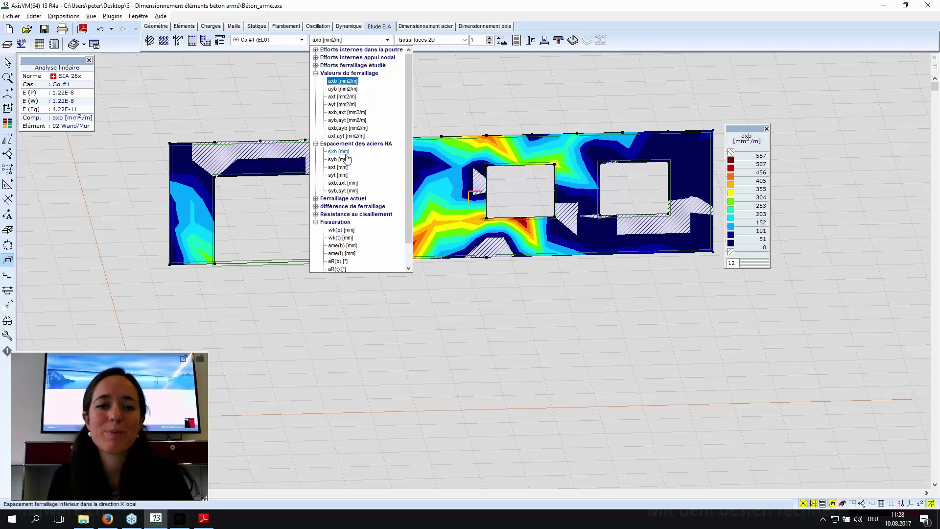
{"action": "left_click", "coordinate": [315, 143]}
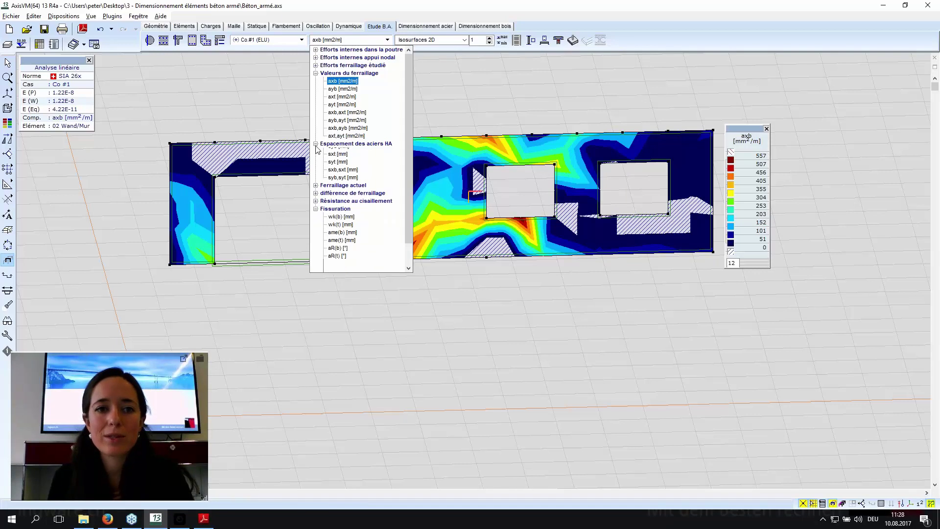
{"action": "left_click", "coordinate": [315, 73]}
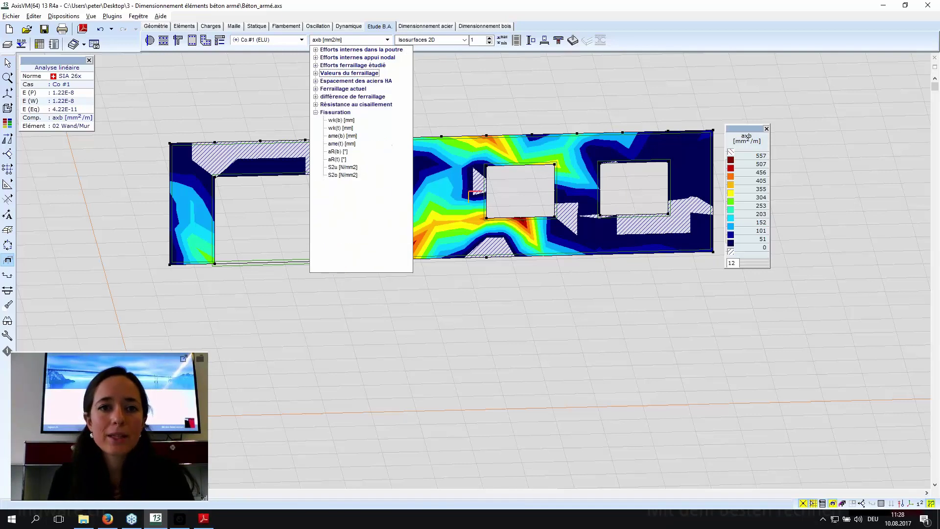
{"action": "left_click_drag", "start_coordinate": [742, 132], "coordinate": [773, 126]}
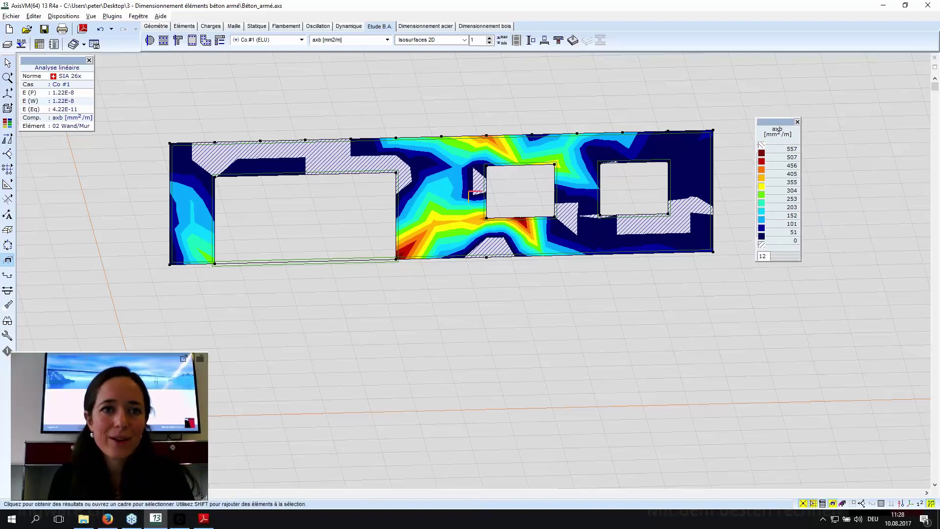
Show the wall's axb reinforcement for combination Co #2 (ELU), and read the enlarged list of reinforcement calculation messages before closing it.
{"action": "left_click", "coordinate": [262, 42]}
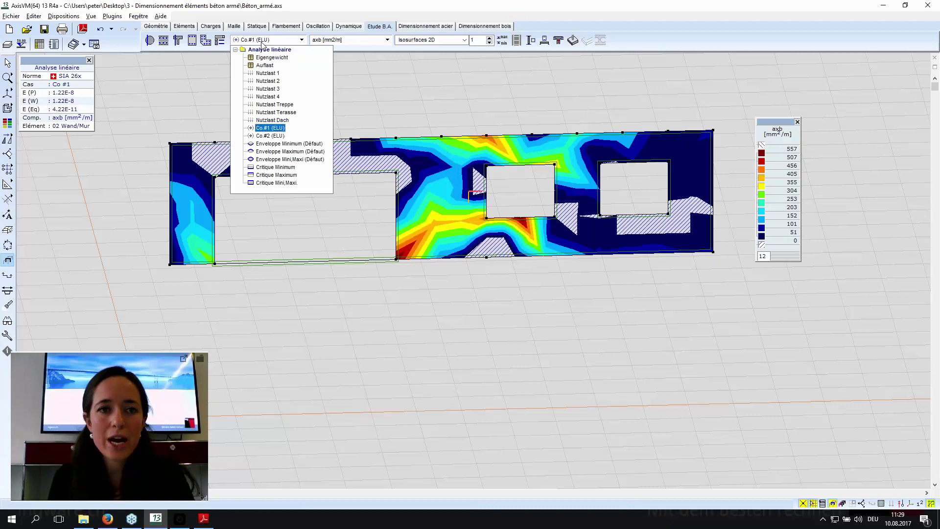
{"action": "left_click", "coordinate": [271, 137]}
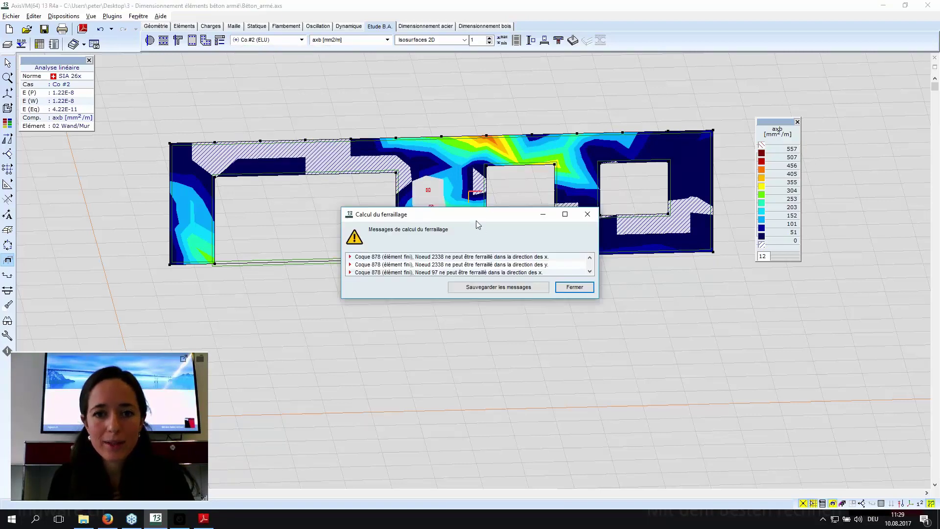
{"action": "left_click_drag", "start_coordinate": [476, 221], "coordinate": [456, 296]}
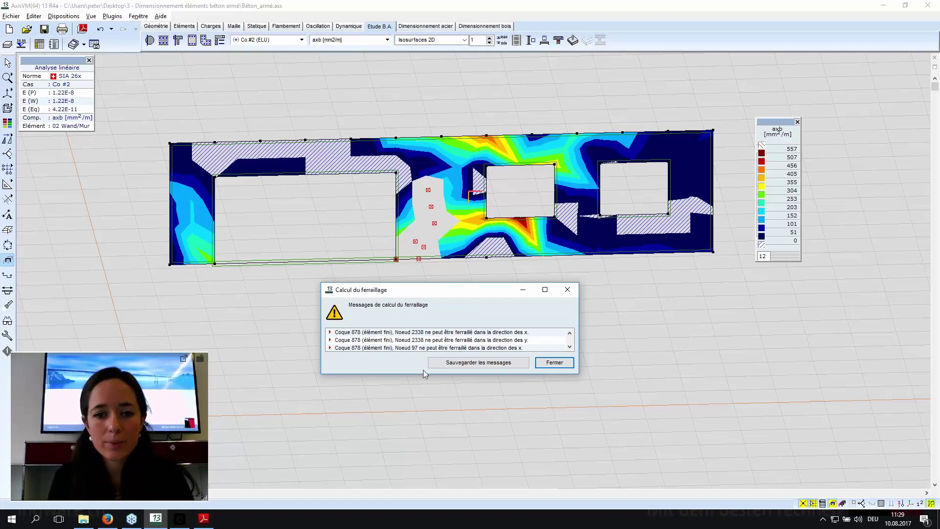
{"action": "left_click_drag", "start_coordinate": [422, 377], "coordinate": [422, 460]}
{"action": "mouse_move", "coordinate": [434, 292]}
{"action": "left_mouse_down"}
{"action": "mouse_move", "coordinate": [435, 239]}
{"action": "mouse_move", "coordinate": [436, 275]}
{"action": "left_mouse_up"}
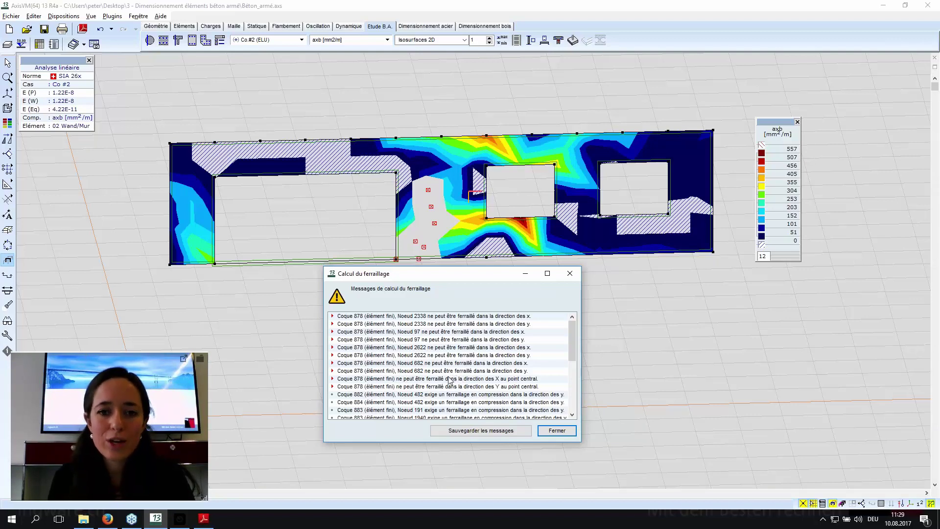
{"action": "left_click", "coordinate": [557, 430]}
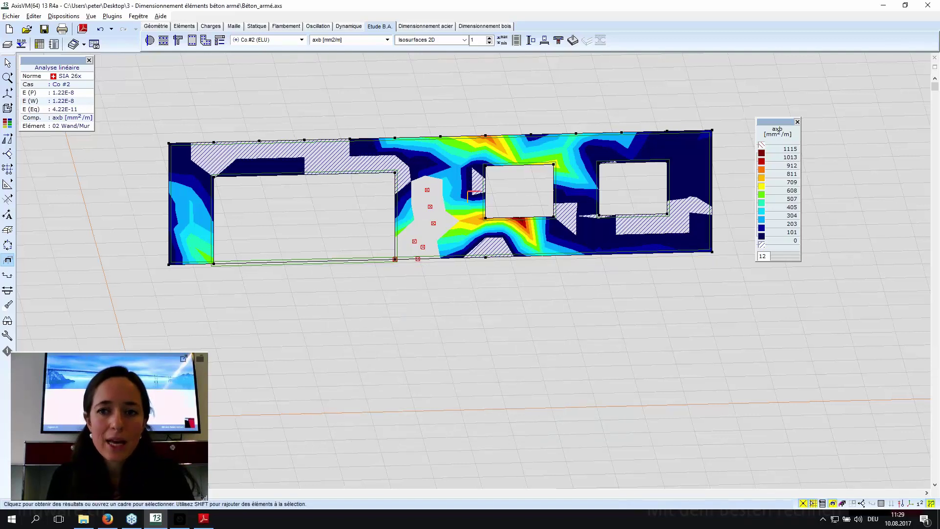
{"action": "middle_click_drag", "start_coordinate": [428, 167], "coordinate": [415, 186]}
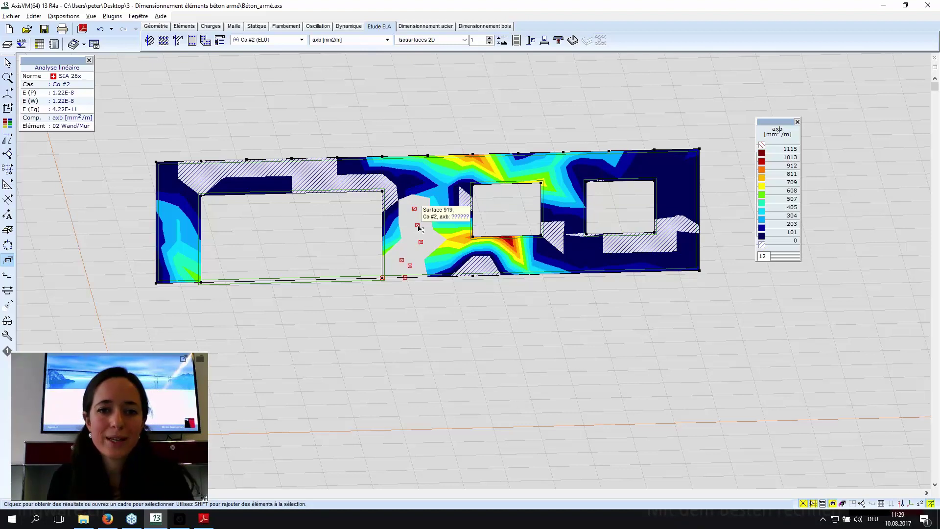
Set the maximum compression zone height x/d to 0.8 in the wall's surface reinforcement parameters and apply the change.
{"action": "left_click", "coordinate": [150, 41]}
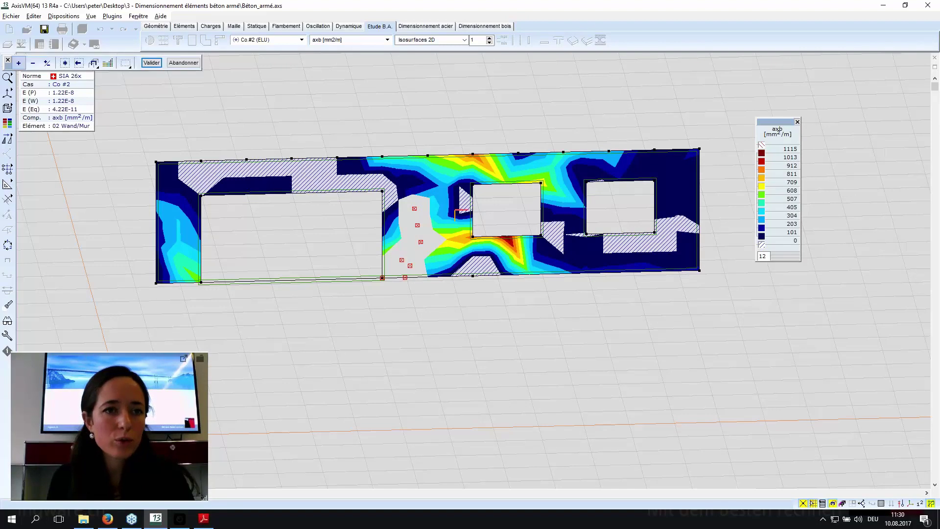
{"action": "left_click", "coordinate": [162, 182]}
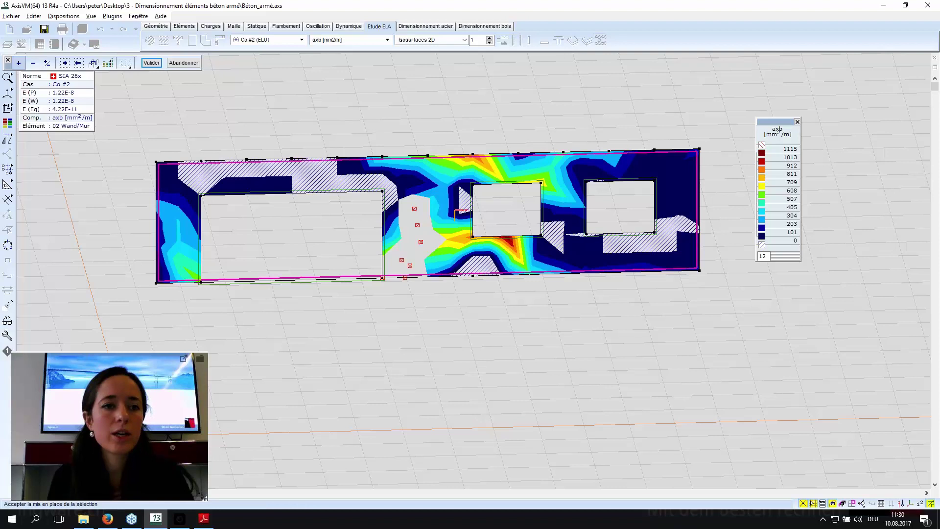
{"action": "left_click", "coordinate": [152, 62]}
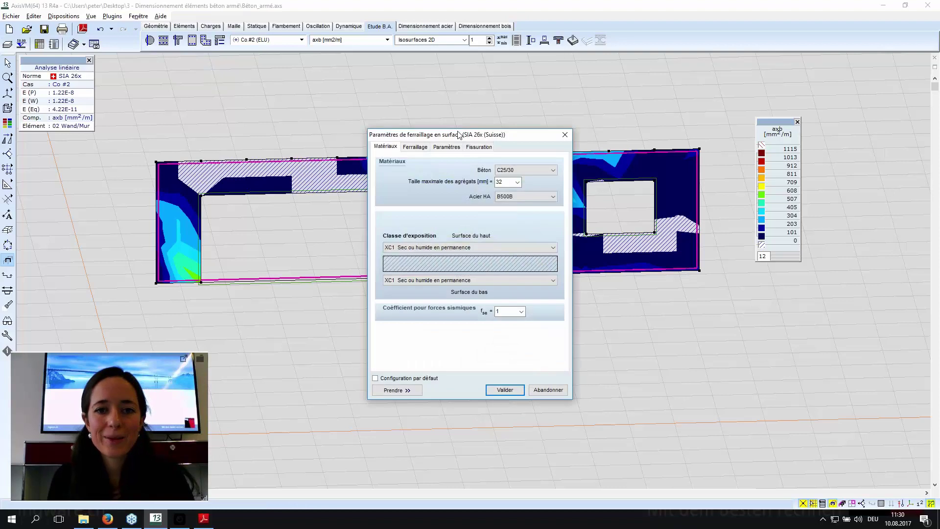
{"action": "left_click_drag", "start_coordinate": [457, 138], "coordinate": [446, 116]}
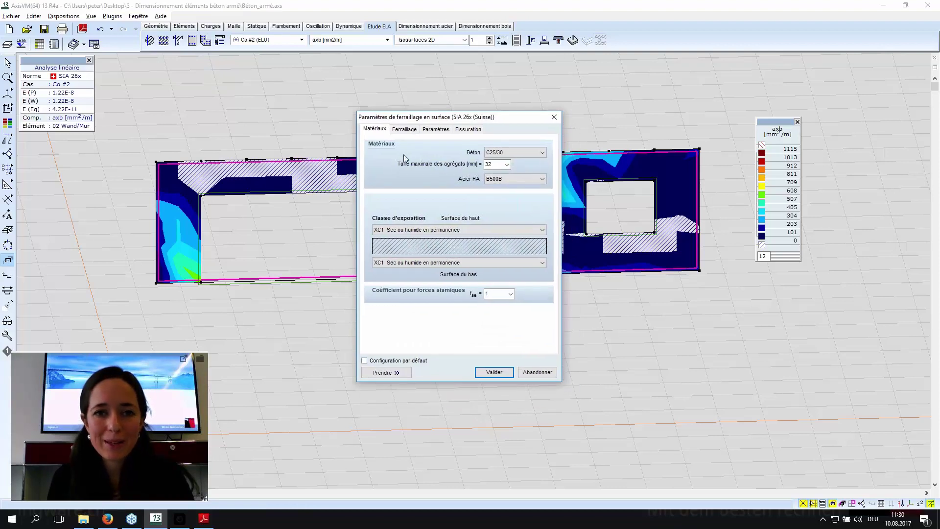
{"action": "left_click", "coordinate": [403, 130]}
{"action": "left_click", "coordinate": [443, 132]}
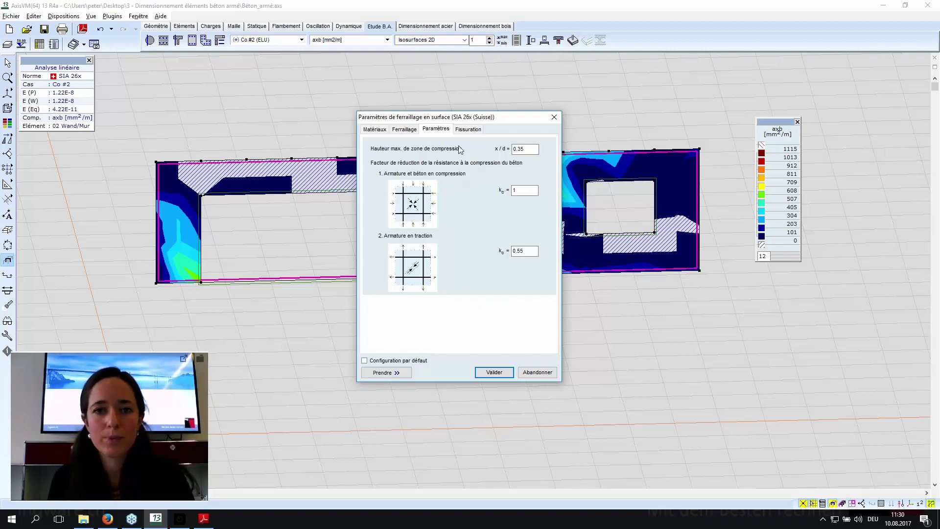
{"action": "left_click_drag", "start_coordinate": [464, 118], "coordinate": [537, 109]}
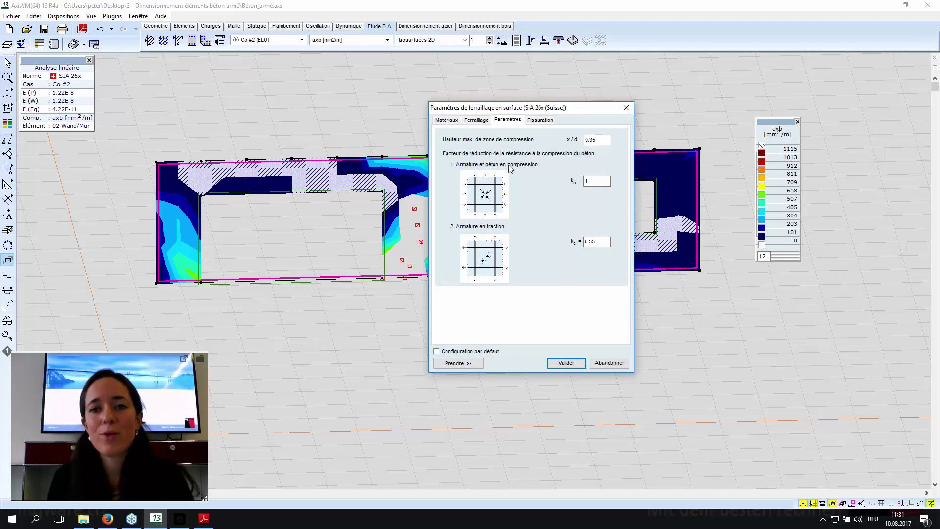
{"action": "key", "text": "shift+Home"}
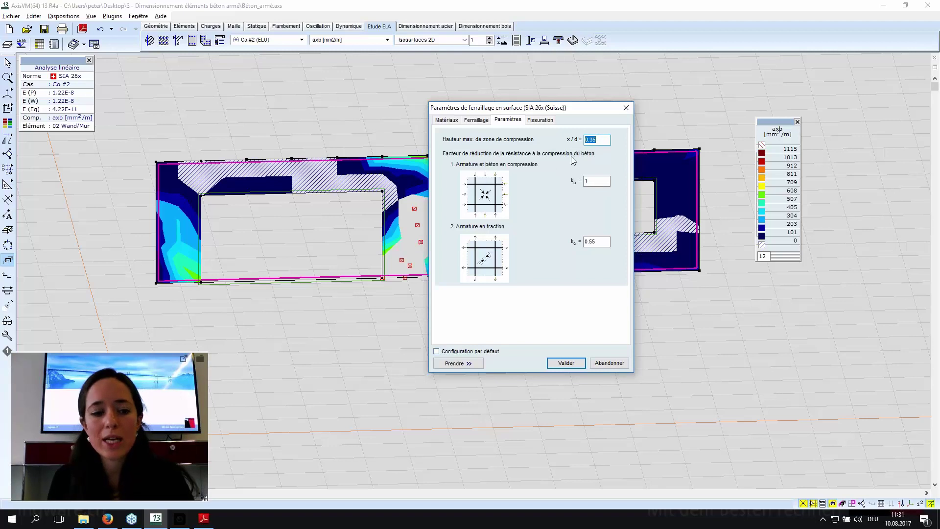
{"action": "type", "text": "1"}
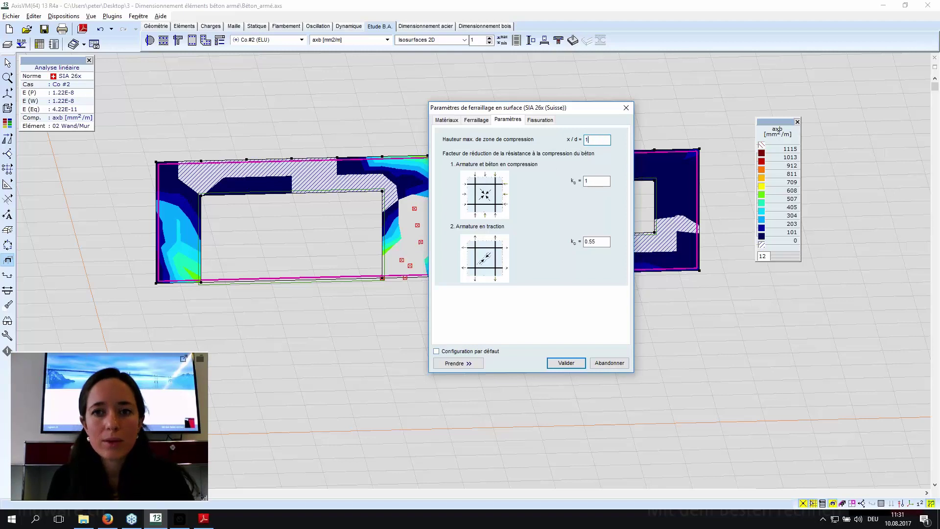
{"action": "double_click", "coordinate": [589, 139]}
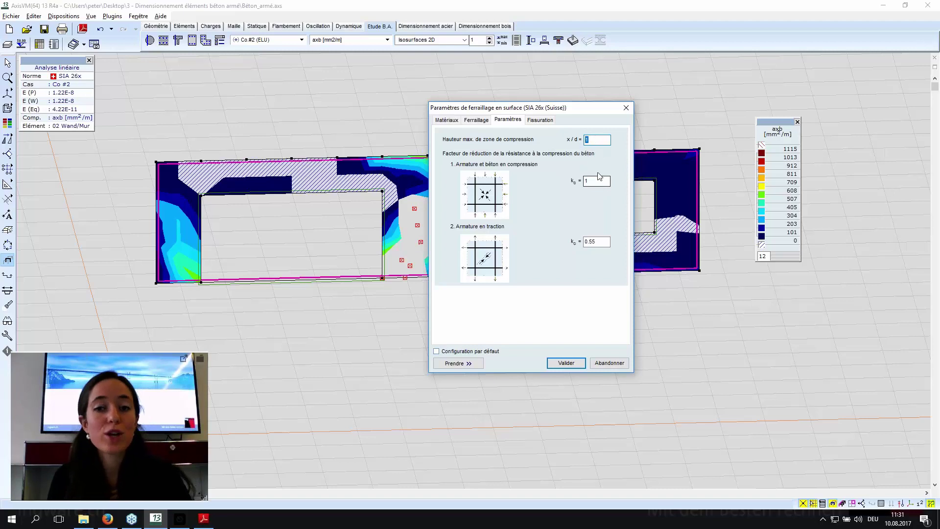
{"action": "type", "text": "0.8"}
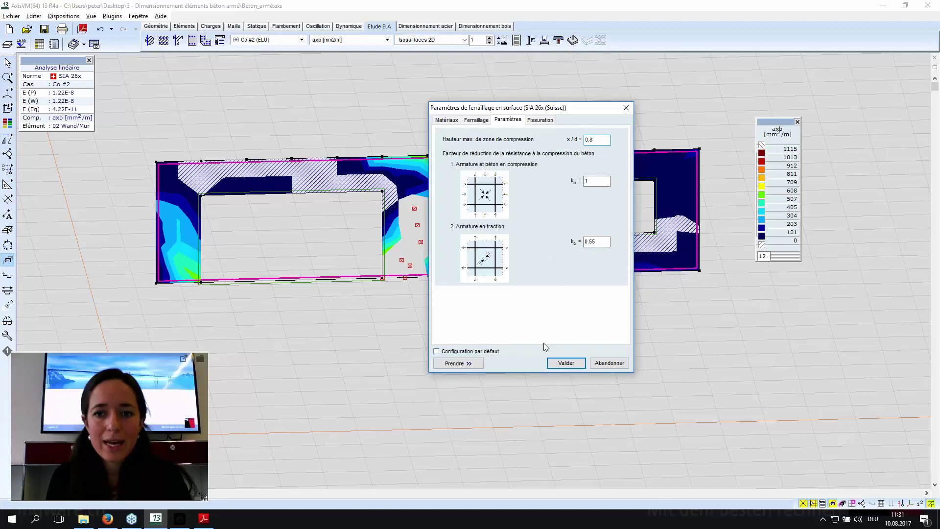
{"action": "left_click", "coordinate": [562, 363]}
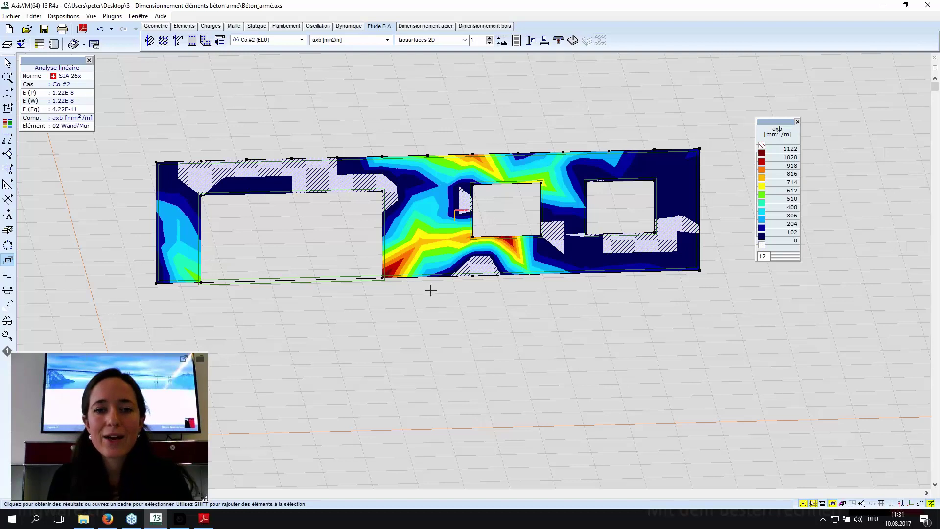
Reposition the axb colour legend clear of the wall.
{"action": "middle_click_drag", "start_coordinate": [431, 290], "coordinate": [429, 296]}
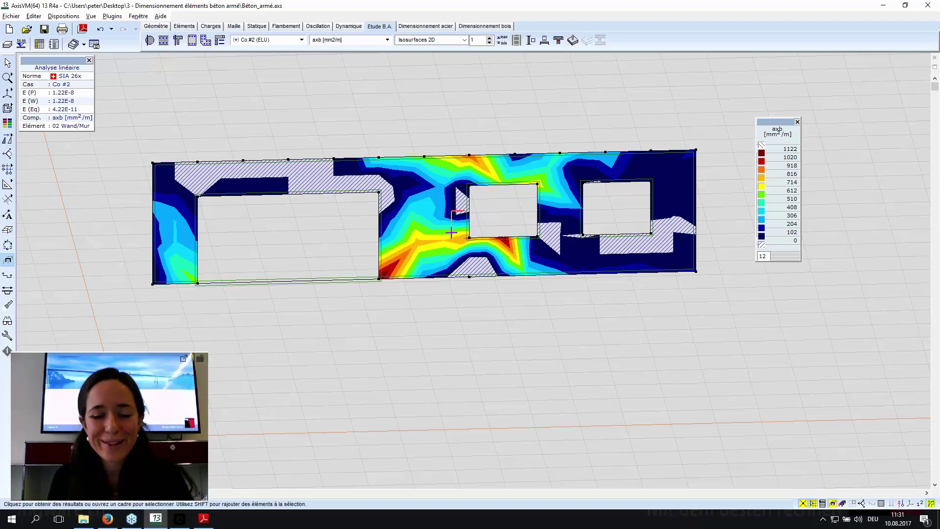
{"action": "middle_click_drag", "start_coordinate": [437, 240], "coordinate": [431, 241]}
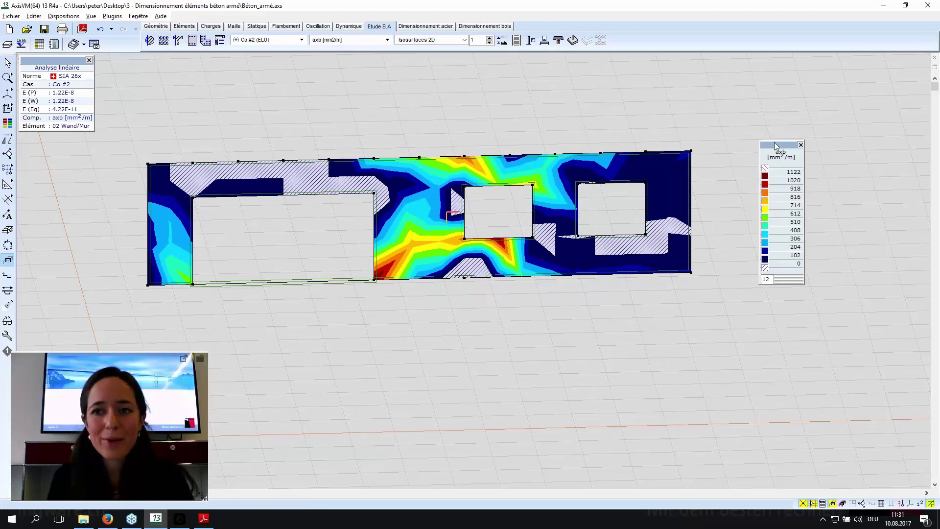
{"action": "left_click_drag", "start_coordinate": [774, 142], "coordinate": [786, 151]}
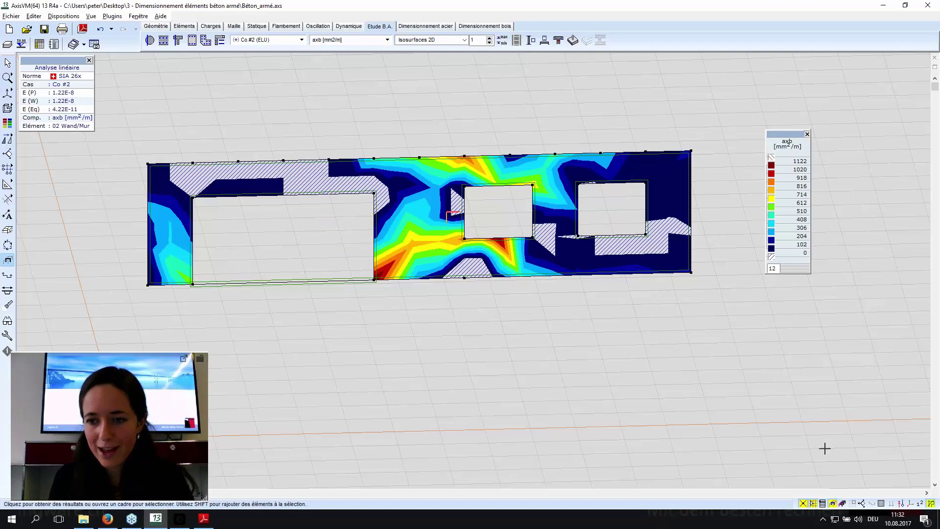
Display only the 01 Decke/Dalle part instead of the wall, projected in plan on the X-Y plane.
{"action": "left_click", "coordinate": [834, 503]}
{"action": "left_click", "coordinate": [834, 504]}
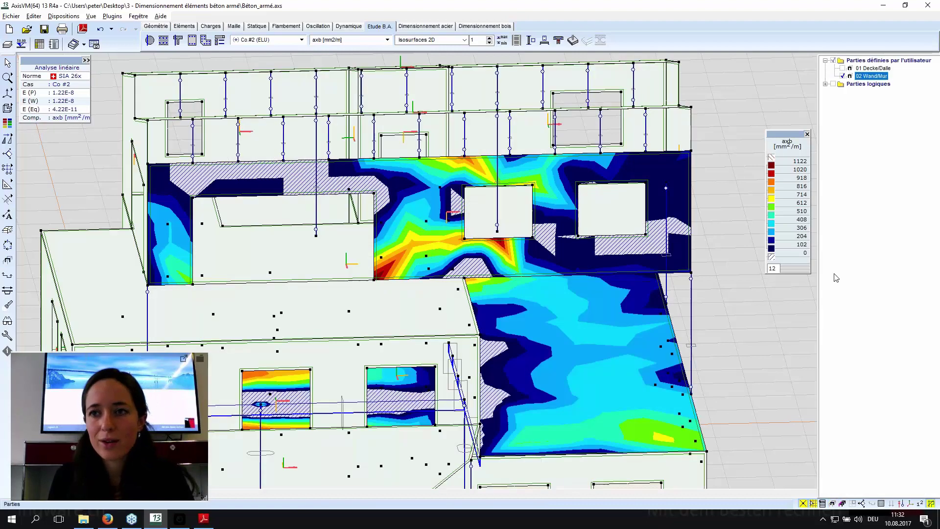
{"action": "left_click", "coordinate": [847, 68]}
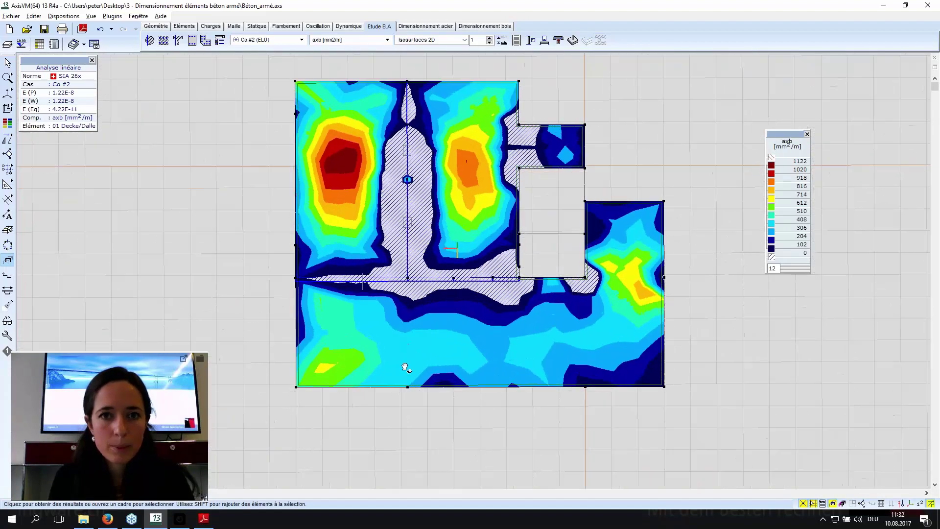
{"action": "left_click", "coordinate": [26, 94]}
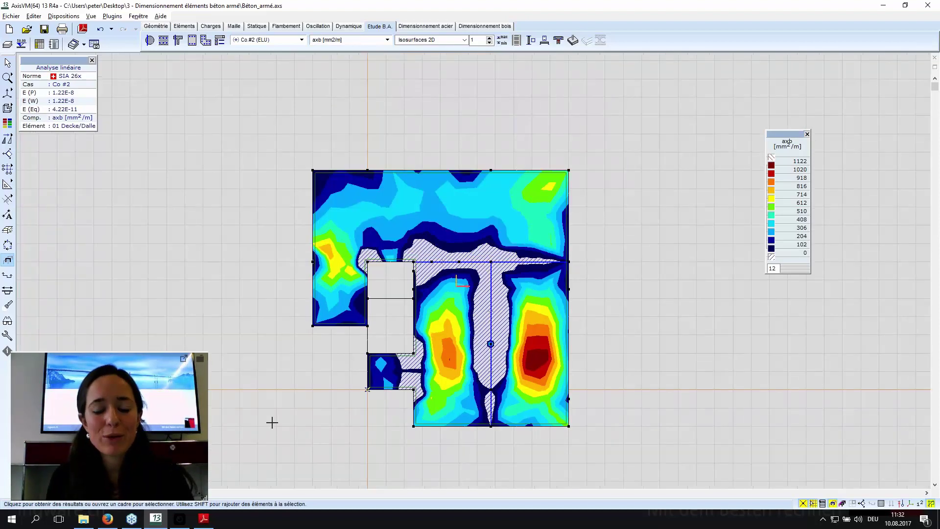
Turn off the axb isosurface display on the slab by setting the display mode to Aucun.
{"action": "scroll", "coordinate": [306, 410], "scroll_direction": "up", "scroll_amount": 3}
{"action": "middle_click_drag", "start_coordinate": [344, 354], "coordinate": [353, 342]}
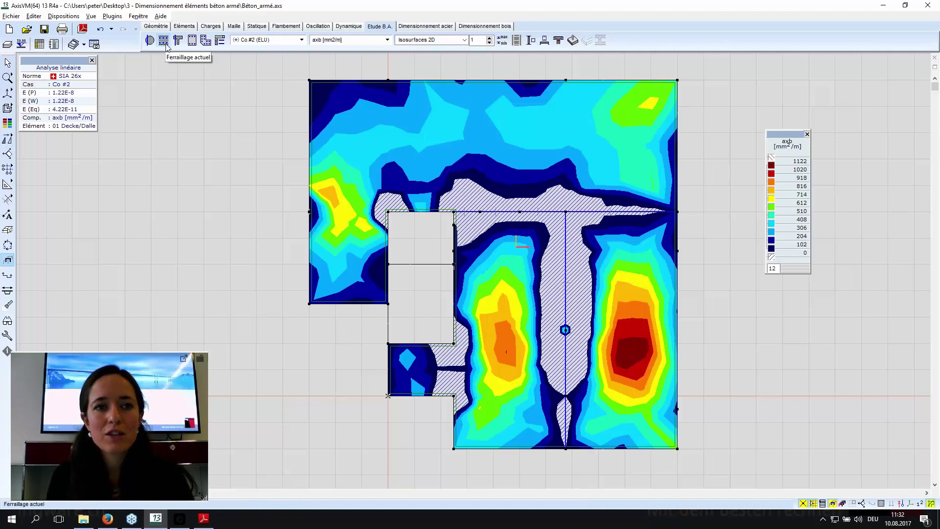
{"action": "left_click", "coordinate": [455, 40]}
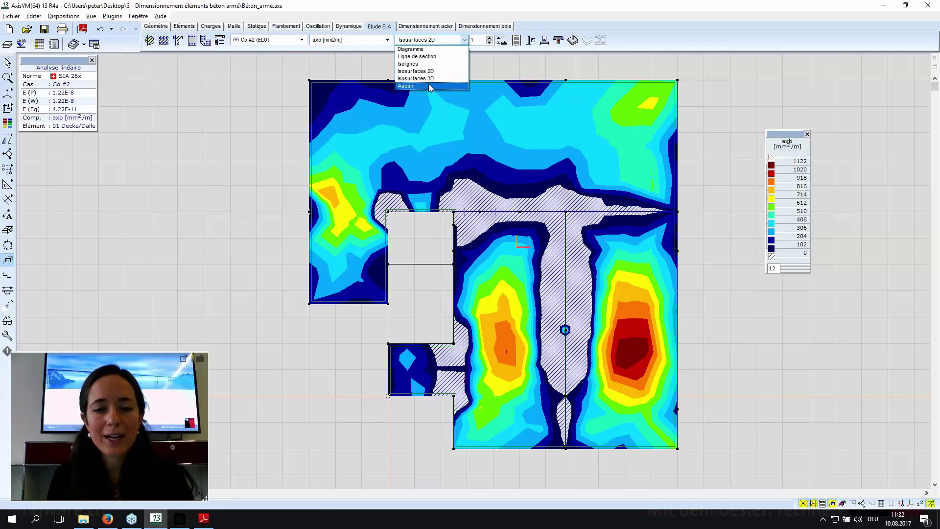
{"action": "left_click", "coordinate": [429, 85]}
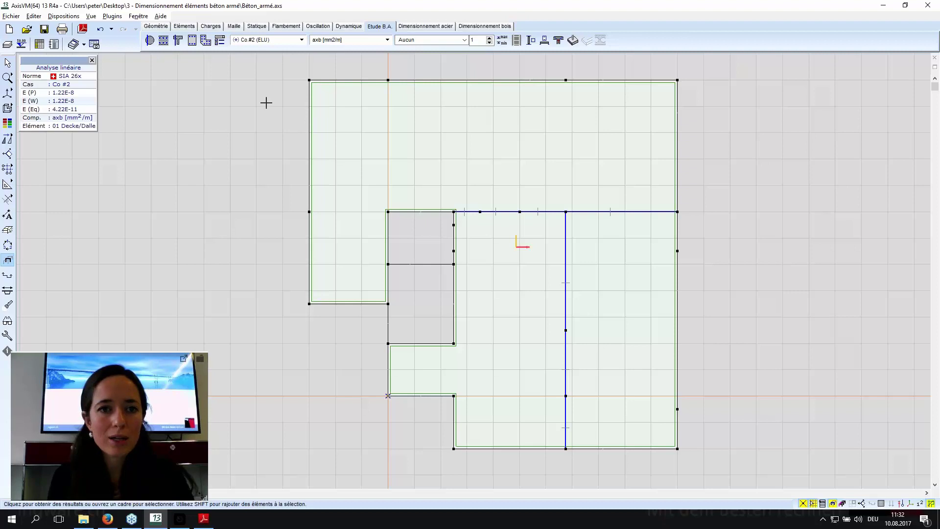
Add bottom x-direction bars of 10 mm diameter at 200 mm spacing to the actual reinforcement (Ferraillage actuel) definition.
{"action": "left_click", "coordinate": [163, 43]}
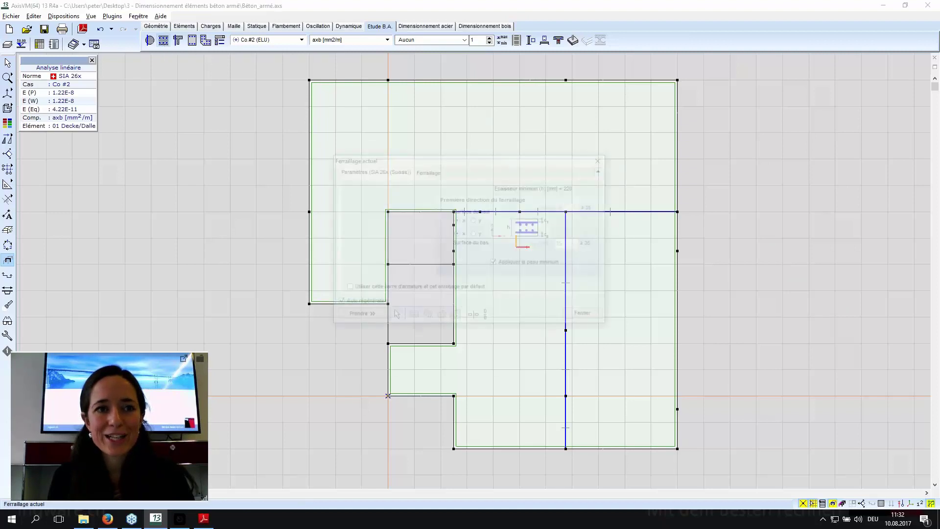
{"action": "left_click_drag", "start_coordinate": [346, 167], "coordinate": [85, 148]}
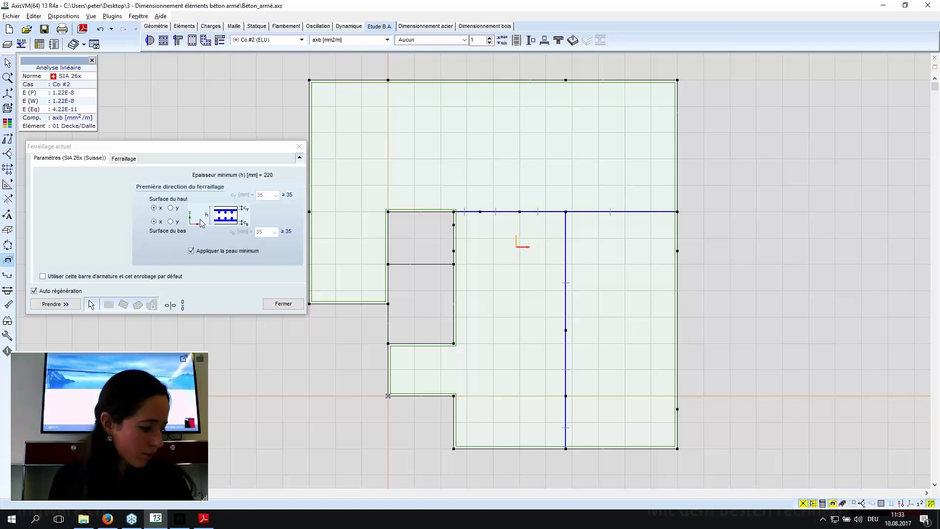
{"action": "left_click", "coordinate": [126, 158]}
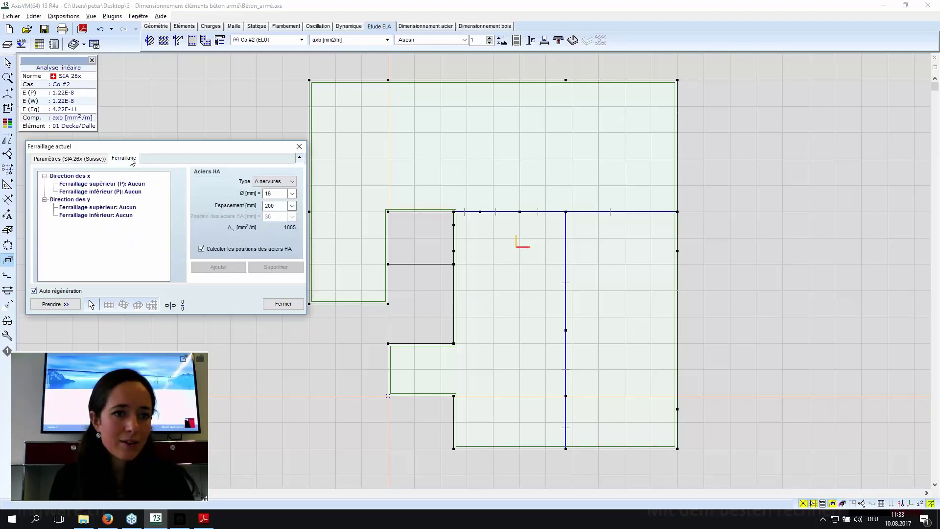
{"action": "left_click", "coordinate": [111, 194]}
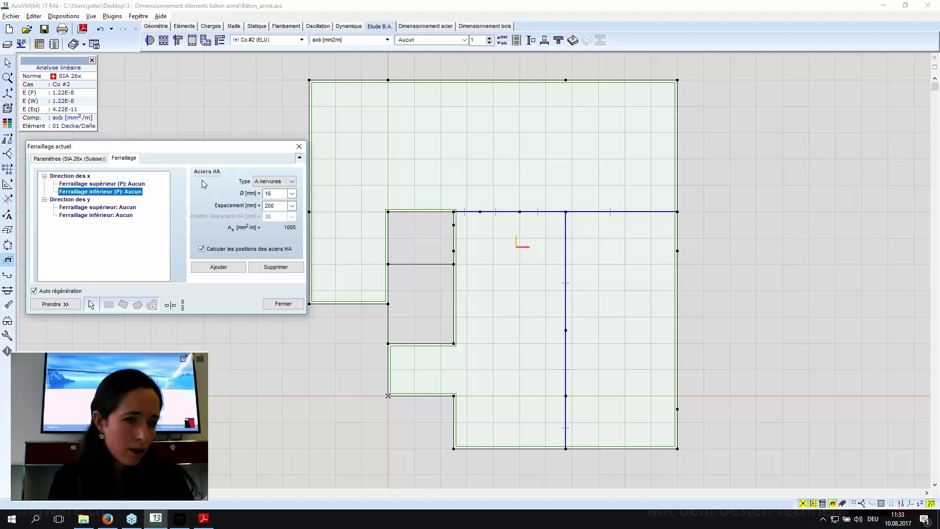
{"action": "left_click", "coordinate": [277, 194]}
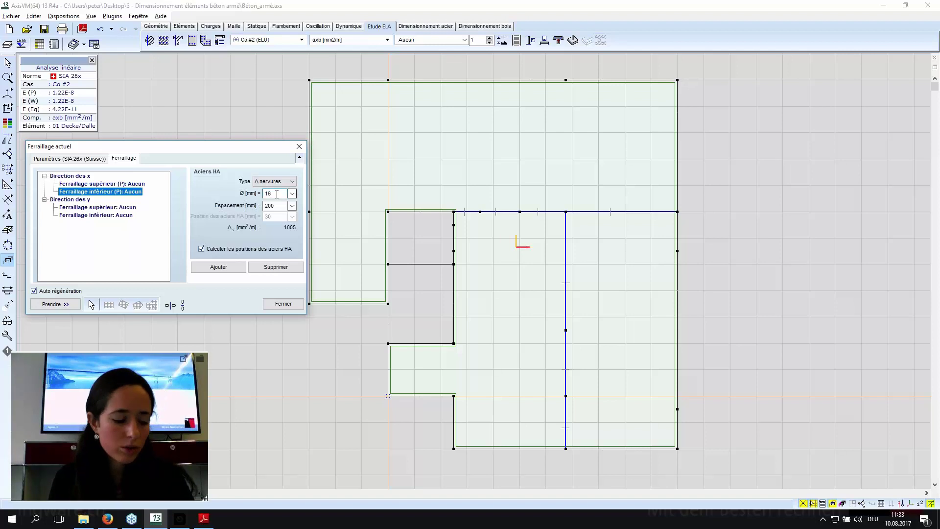
{"action": "key", "text": "Up"}
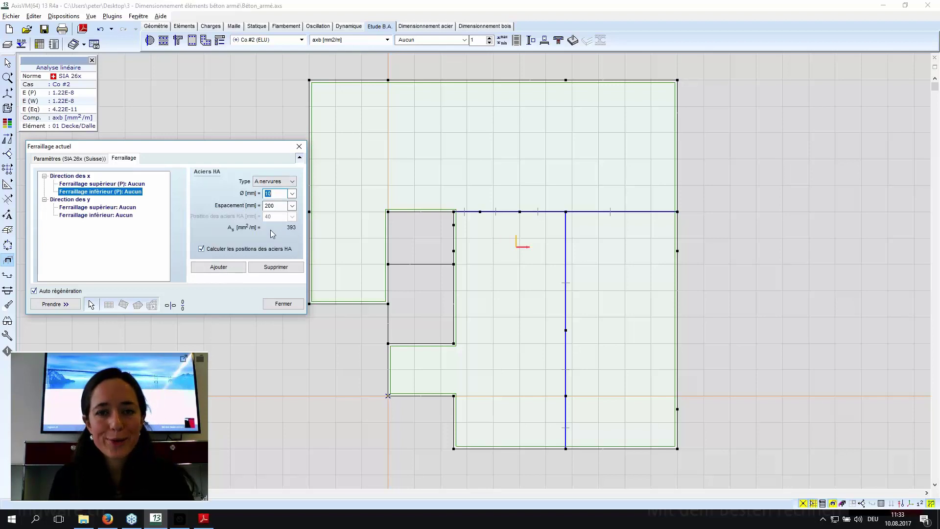
{"action": "left_click", "coordinate": [225, 264]}
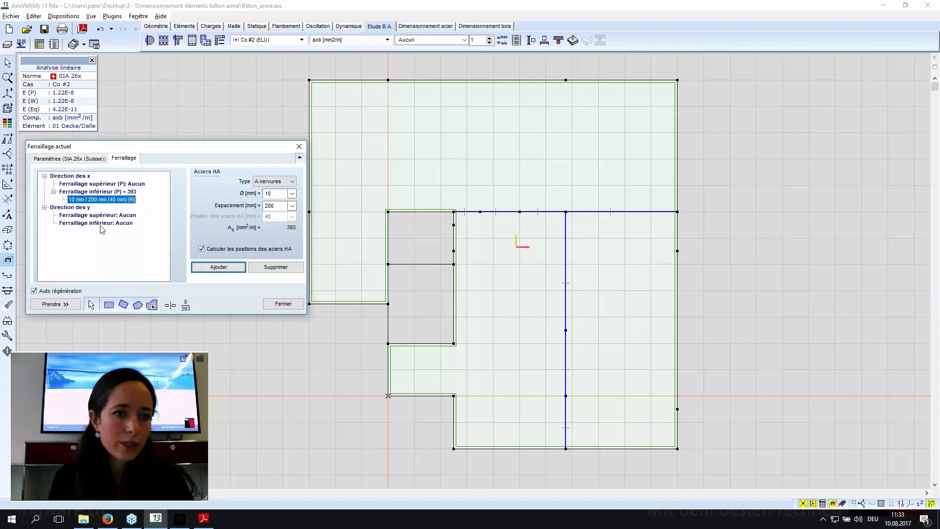
Add bottom y-direction bars of 10 mm diameter at 200 mm spacing to the actual reinforcement.
{"action": "left_click", "coordinate": [98, 224]}
{"action": "double_click", "coordinate": [276, 193]}
{"action": "type", "text": "16"}
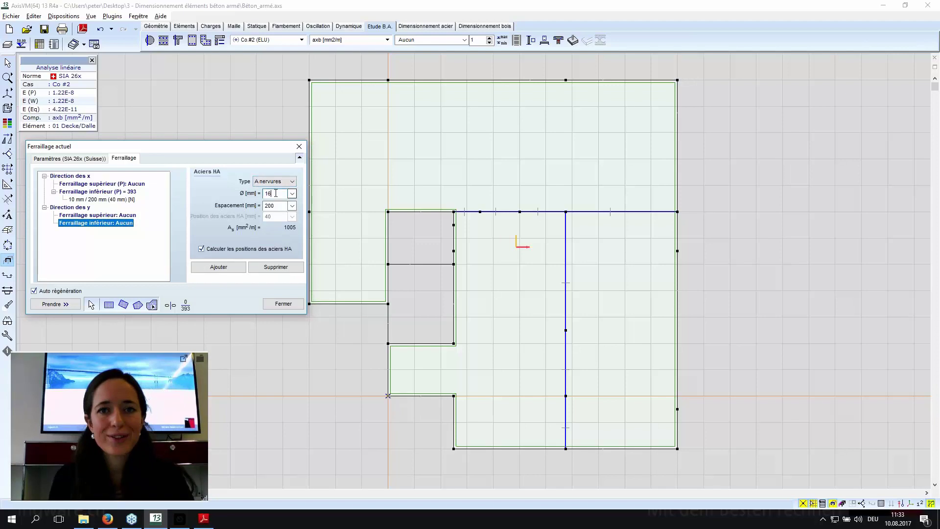
{"action": "scroll", "coordinate": [275, 193], "scroll_direction": "up", "scroll_amount": 2}
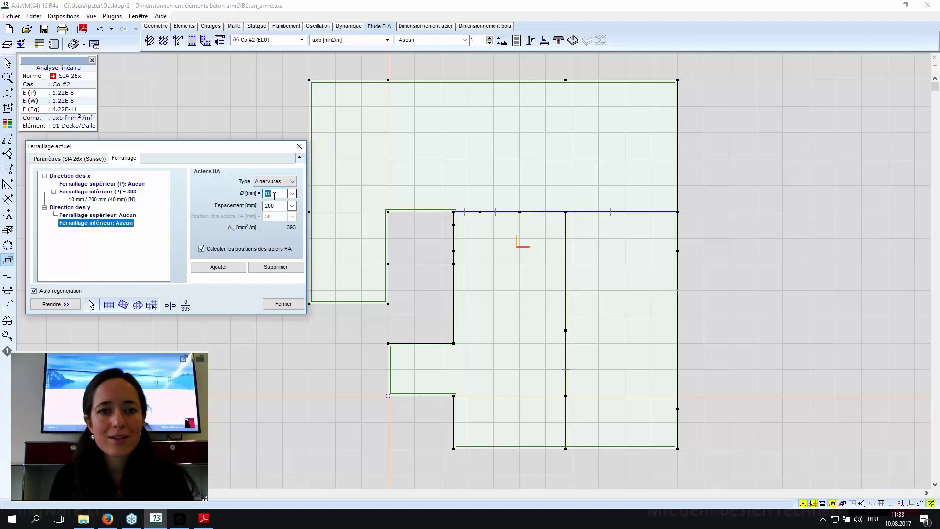
{"action": "left_click", "coordinate": [233, 267]}
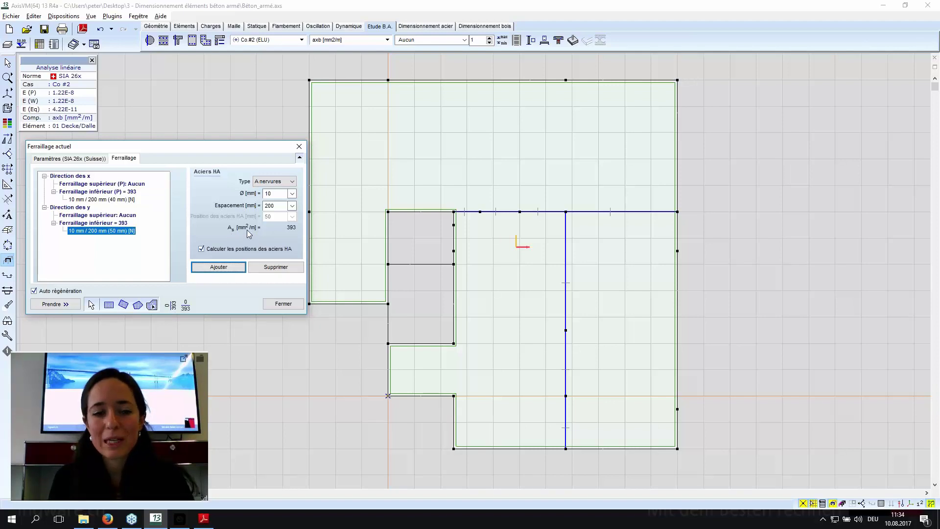
Assign the defined bottom reinforcement to the existing slab domain and close the reinforcement definition.
{"action": "left_click", "coordinate": [153, 306]}
{"action": "left_click", "coordinate": [388, 395]}
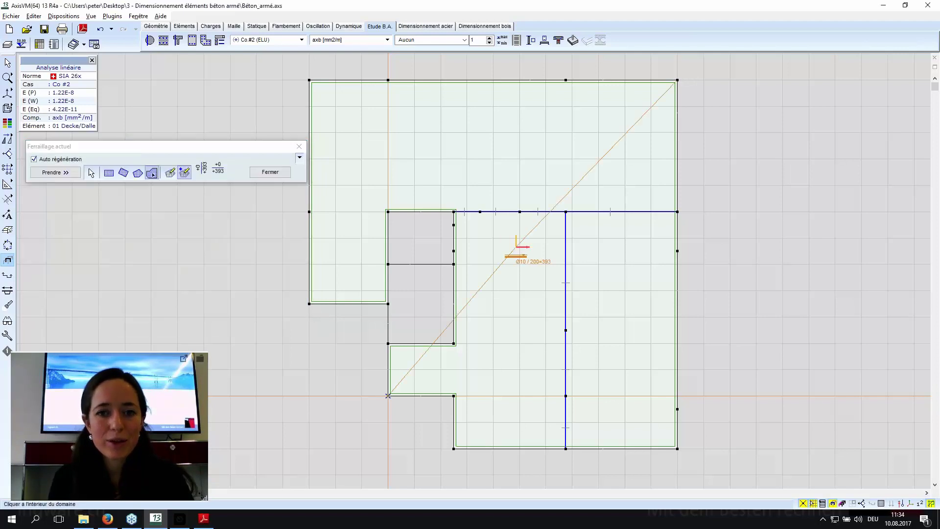
{"action": "left_click", "coordinate": [271, 172]}
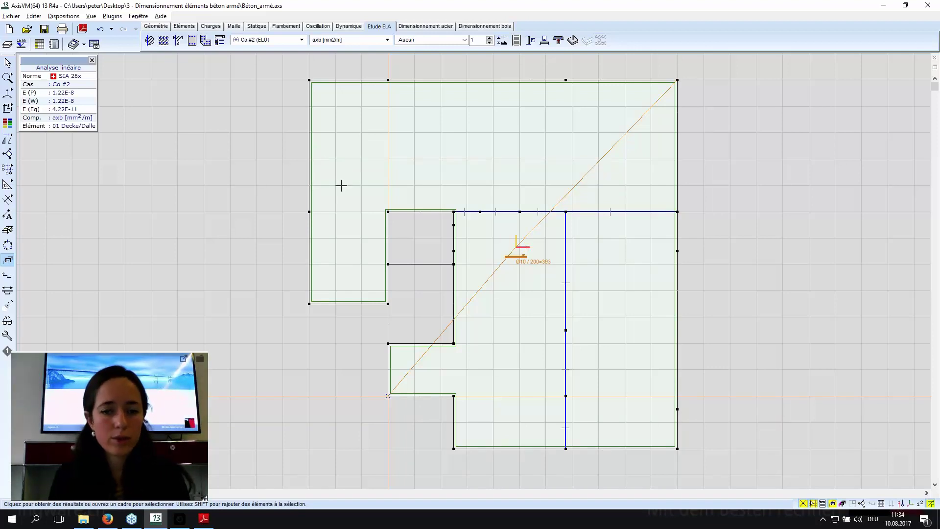
Start a new actual reinforcement definition with top x-direction bars of 12 mm diameter at 150 mm spacing.
{"action": "left_click", "coordinate": [163, 41]}
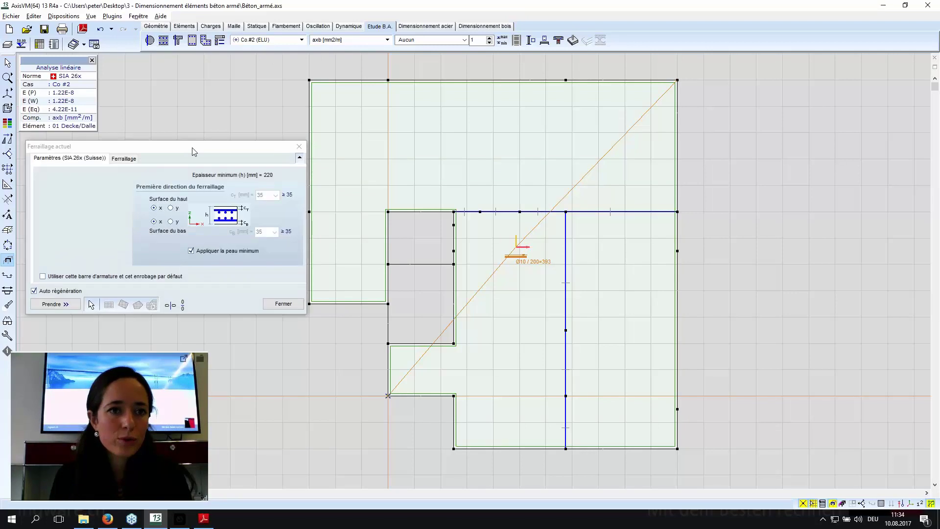
{"action": "left_click_drag", "start_coordinate": [193, 148], "coordinate": [187, 142]}
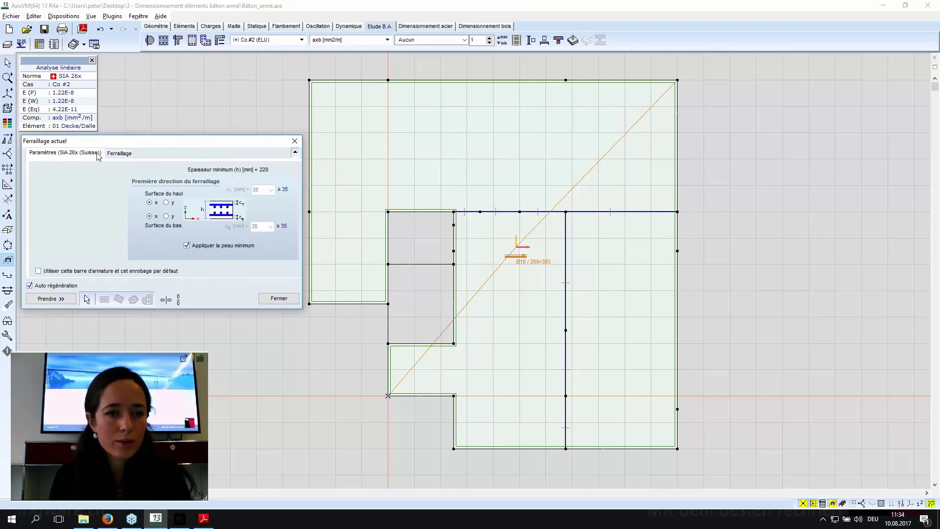
{"action": "left_click", "coordinate": [121, 154]}
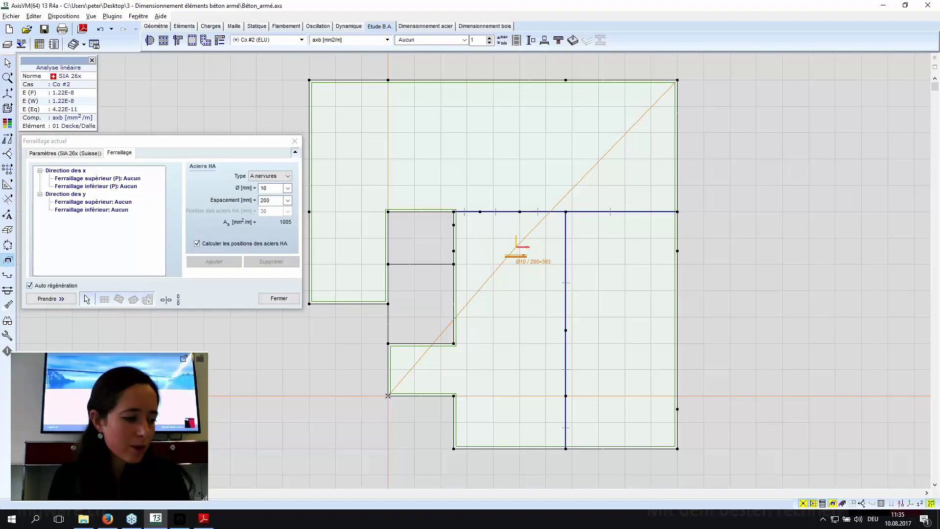
{"action": "double_click", "coordinate": [263, 188]}
{"action": "key", "text": "BackSpace"}
{"action": "type", "text": "16"}
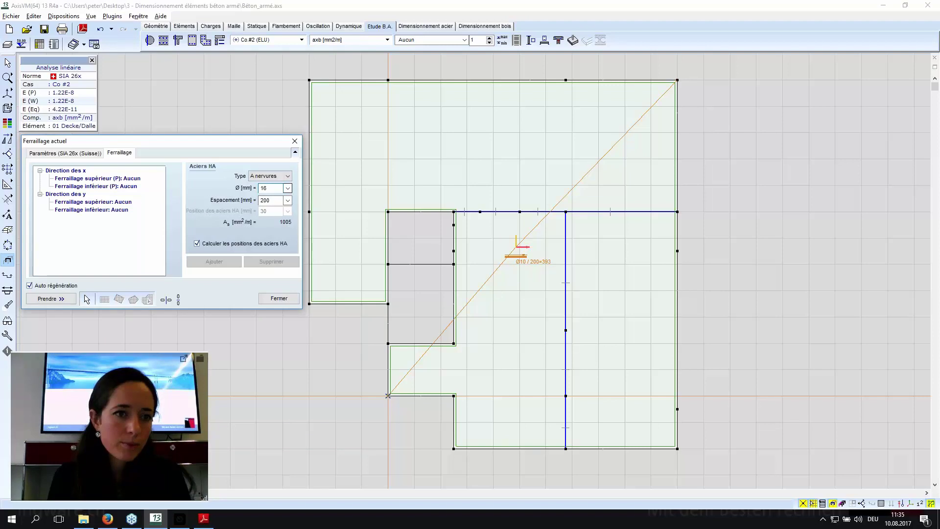
{"action": "scroll", "coordinate": [270, 191], "scroll_direction": "up", "scroll_amount": 1}
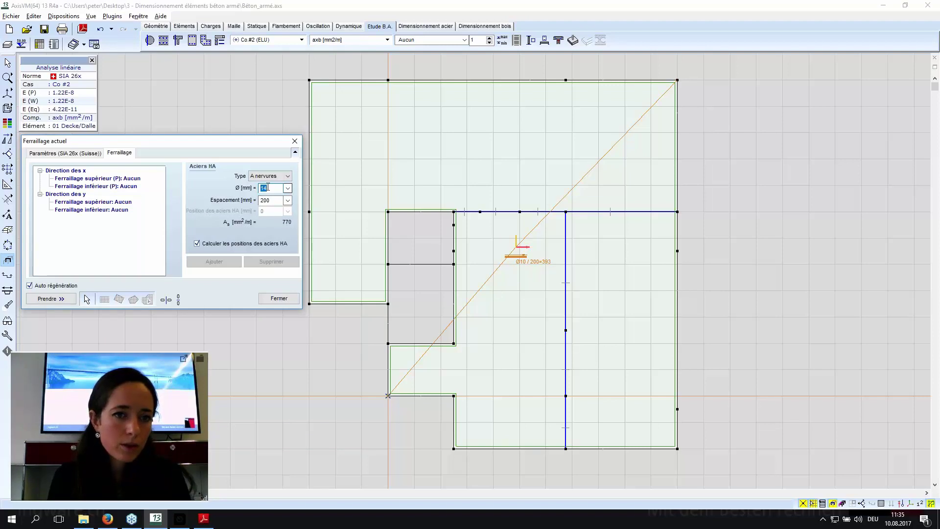
{"action": "left_click", "coordinate": [113, 179]}
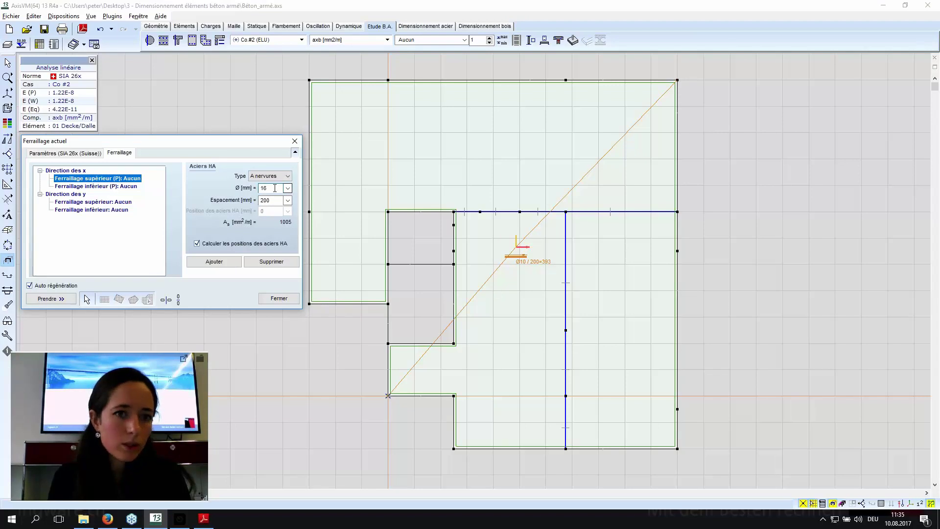
{"action": "scroll", "coordinate": [274, 188], "scroll_direction": "up", "scroll_amount": 1}
{"action": "key", "text": "Tab"}
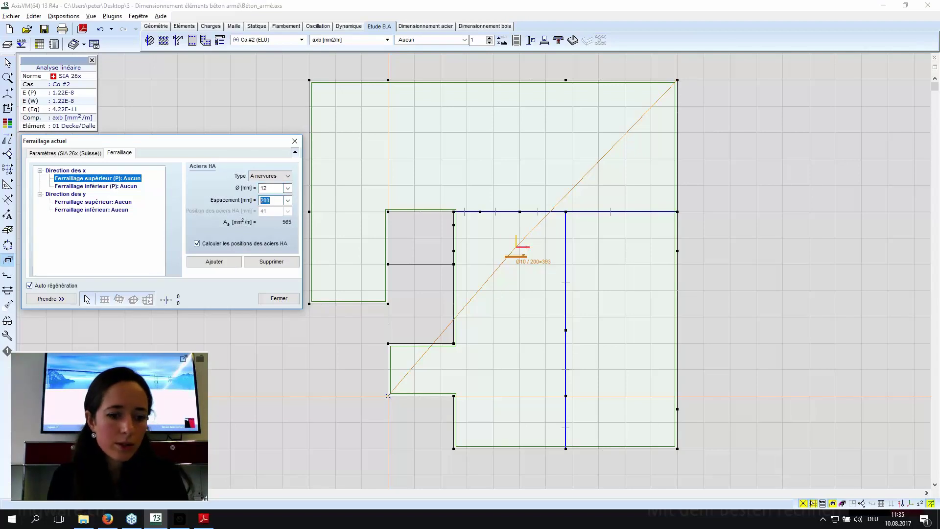
{"action": "type", "text": "150"}
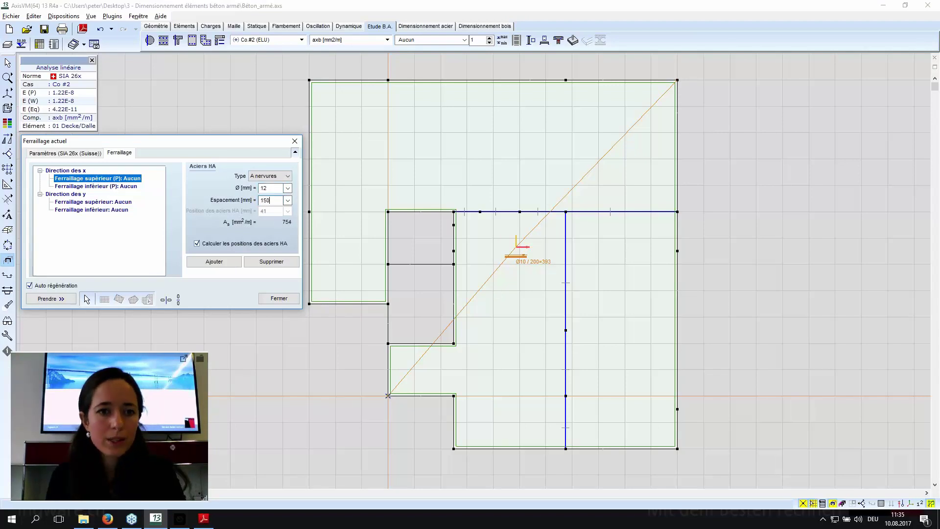
{"action": "left_click", "coordinate": [214, 261]}
Add top y-direction bars of 12 mm diameter at 150 mm spacing to the actual reinforcement.
{"action": "left_click", "coordinate": [105, 210]}
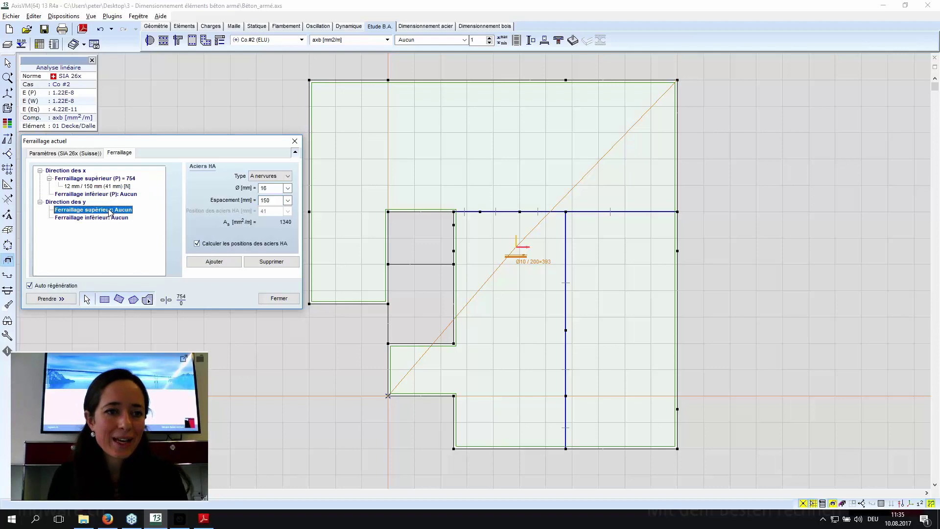
{"action": "double_click", "coordinate": [269, 188]}
{"action": "type", "text": "16"}
{"action": "key", "text": "BackSpace"}
{"action": "type", "text": "2"}
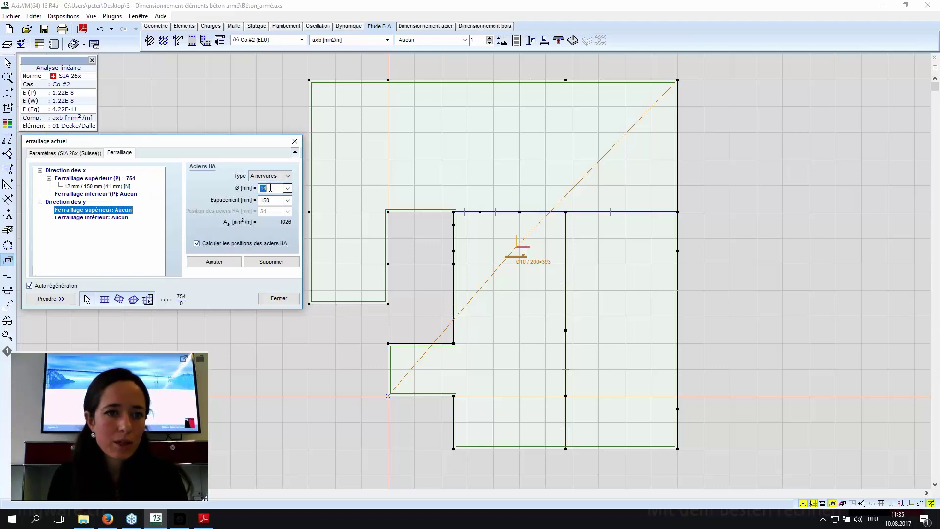
{"action": "left_click", "coordinate": [276, 202]}
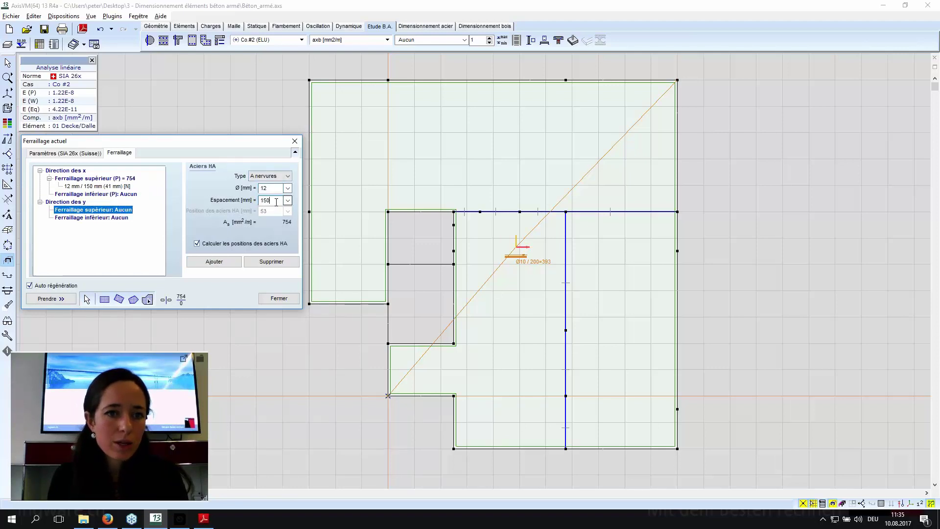
{"action": "left_click", "coordinate": [220, 260]}
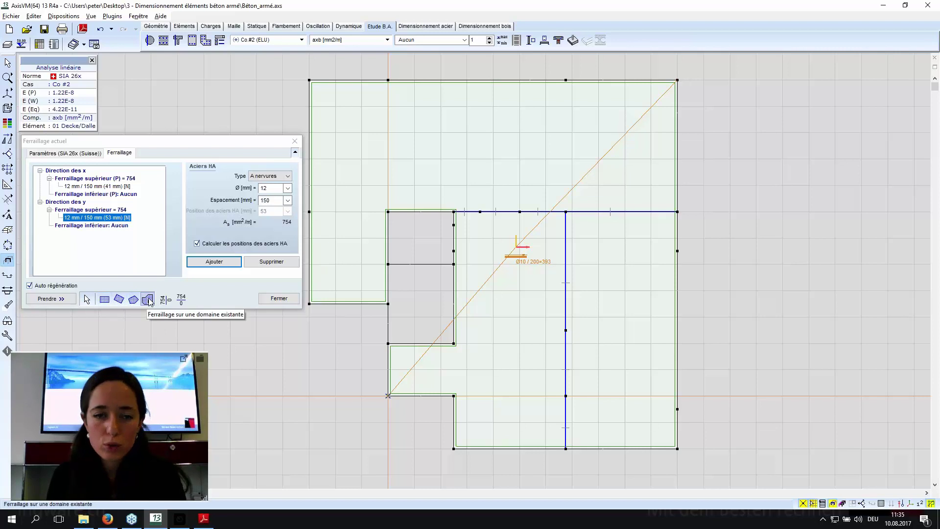
Place the top reinforcement in two rectangular strips, one across the slab's full width over the horizontal wall line, one along the vertical wall line.
{"action": "left_click", "coordinate": [104, 300]}
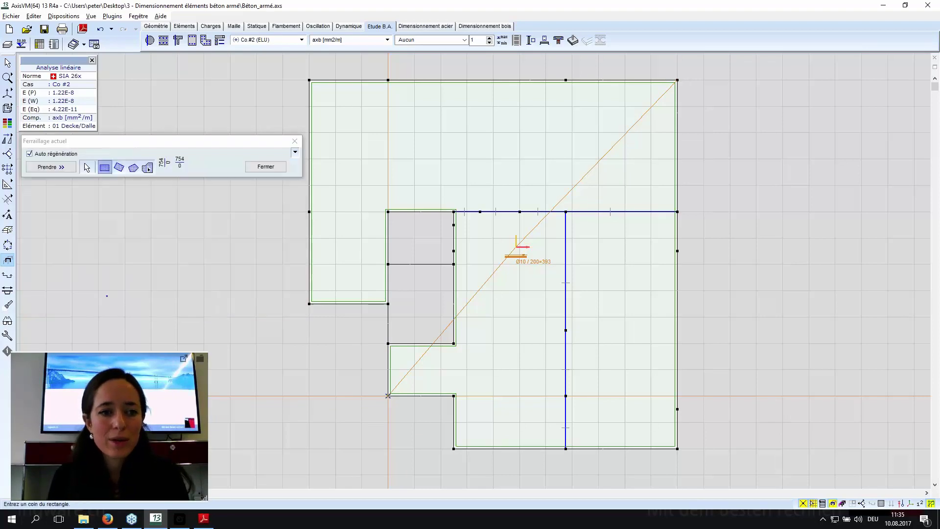
{"action": "left_click", "coordinate": [309, 185]}
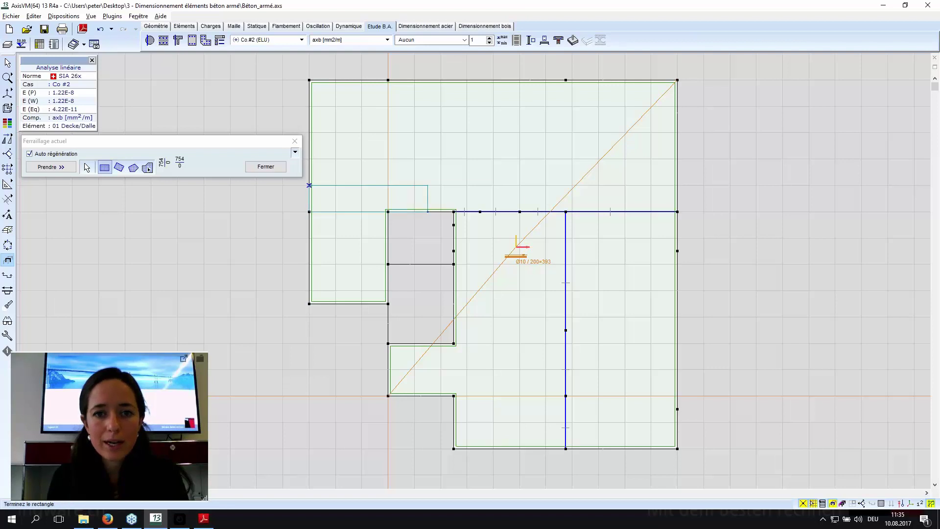
{"action": "left_click", "coordinate": [677, 239]}
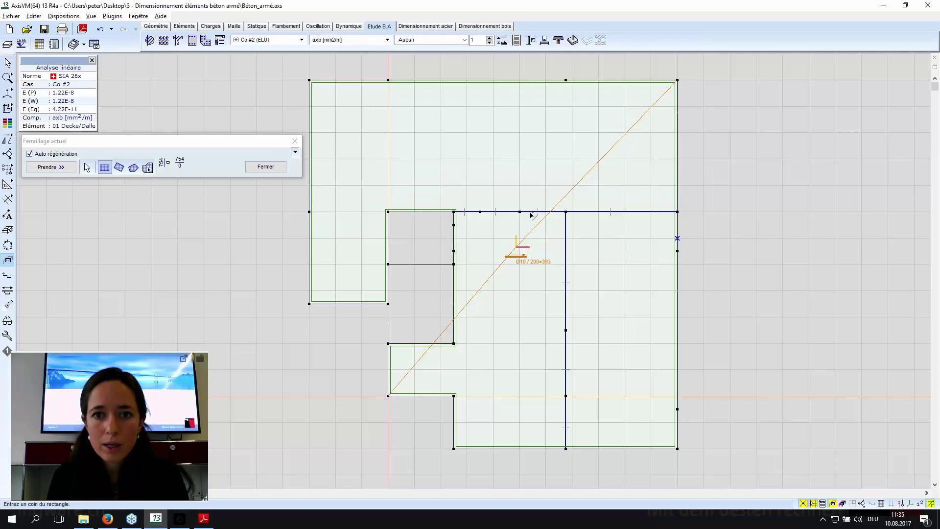
{"action": "left_click", "coordinate": [598, 211]}
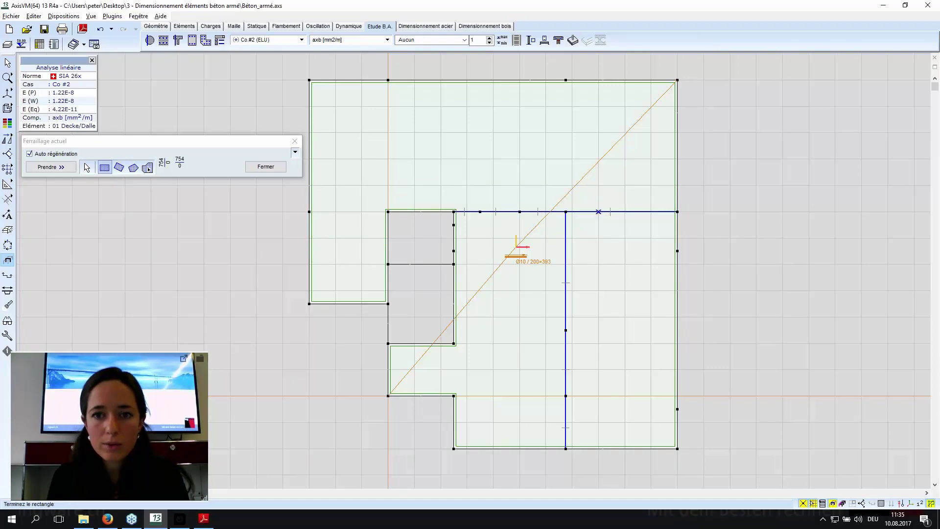
{"action": "left_click", "coordinate": [530, 448]}
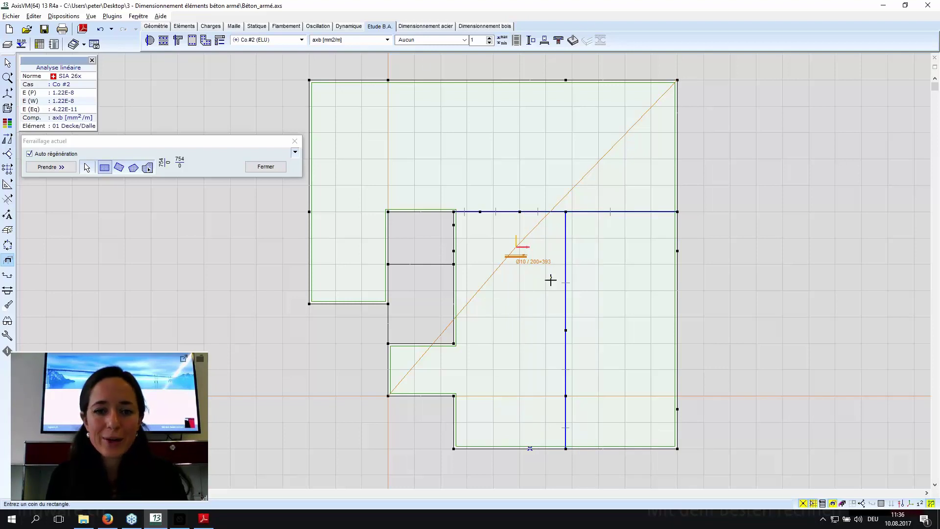
{"action": "left_click", "coordinate": [574, 283]}
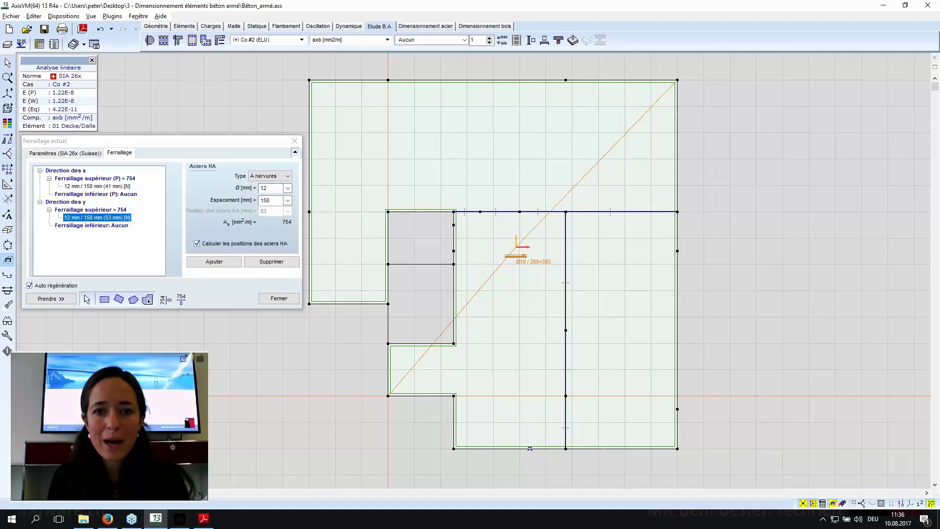
{"action": "left_click", "coordinate": [295, 142]}
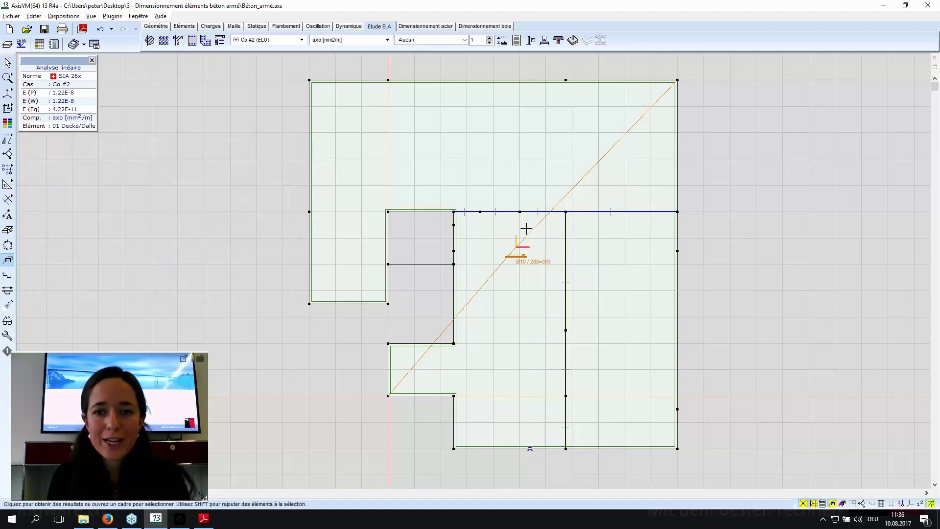
Display the slab's actual top reinforcement in the x direction (xt).
{"action": "left_click", "coordinate": [345, 40]}
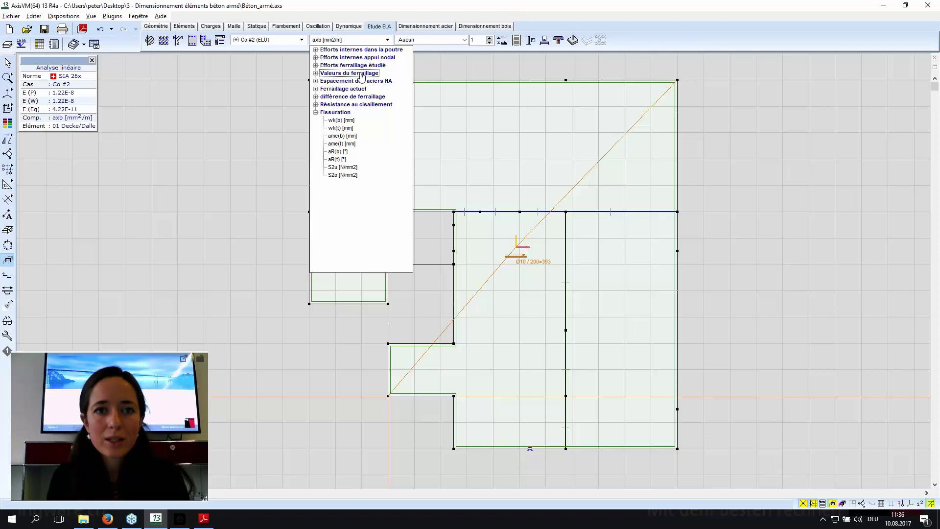
{"action": "left_click", "coordinate": [348, 89]}
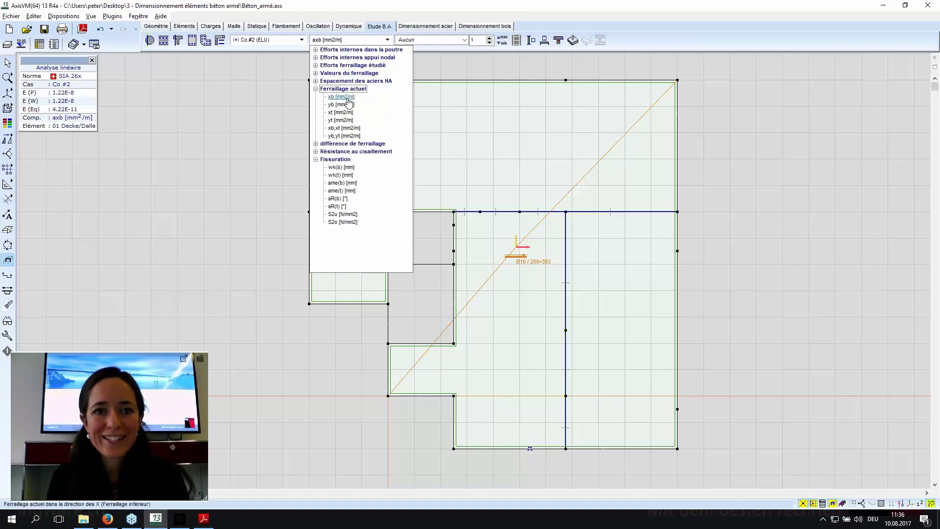
{"action": "left_click", "coordinate": [339, 112]}
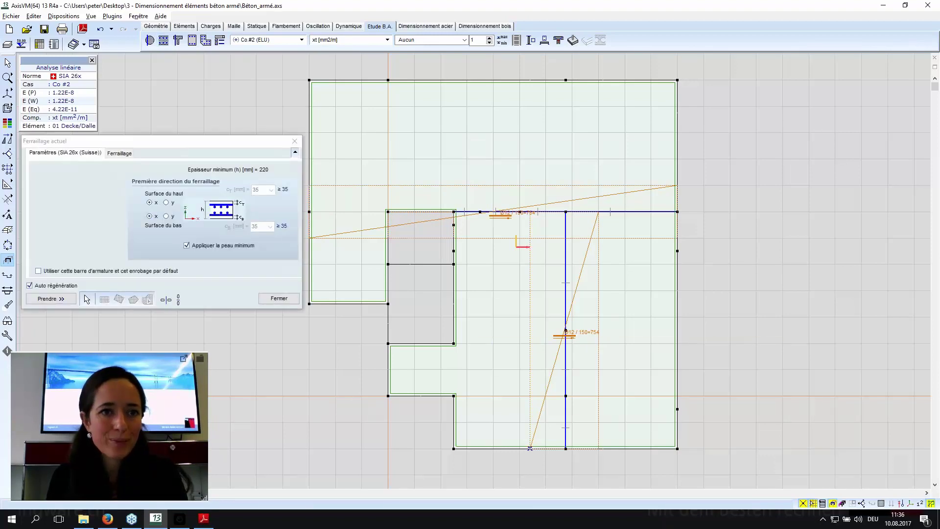
Define actual top x-direction reinforcement with 10 mm bars at 200 mm spacing.
{"action": "left_click", "coordinate": [120, 153]}
{"action": "left_click", "coordinate": [109, 178]}
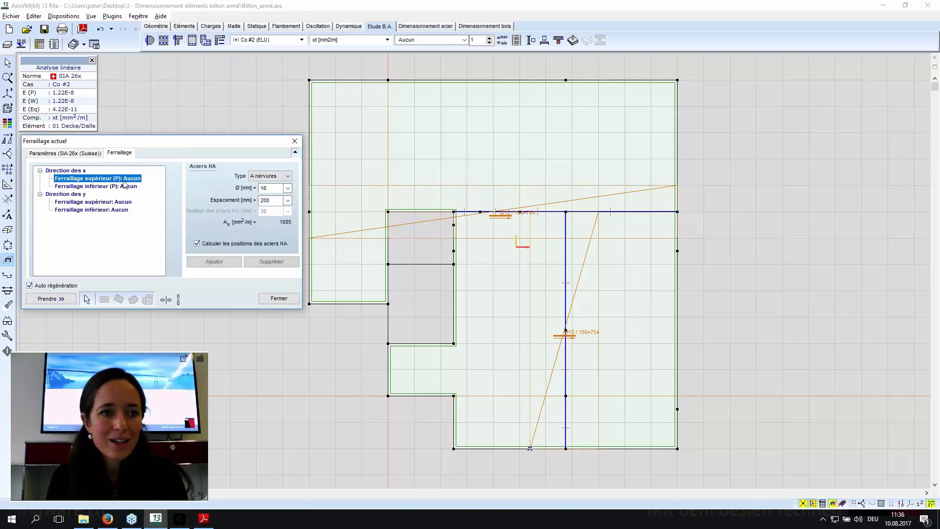
{"action": "left_click", "coordinate": [276, 189]}
{"action": "scroll", "coordinate": [276, 190], "scroll_direction": "up", "scroll_amount": 1}
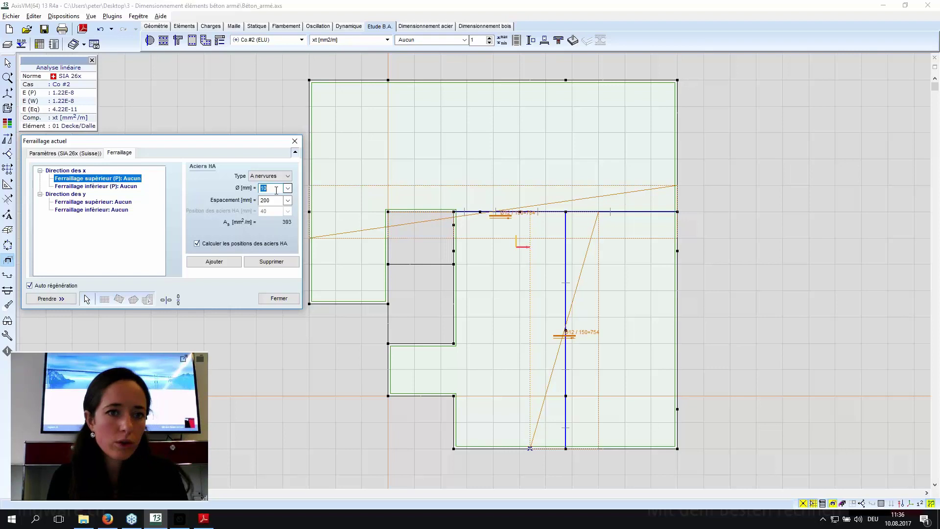
{"action": "left_click", "coordinate": [230, 262]}
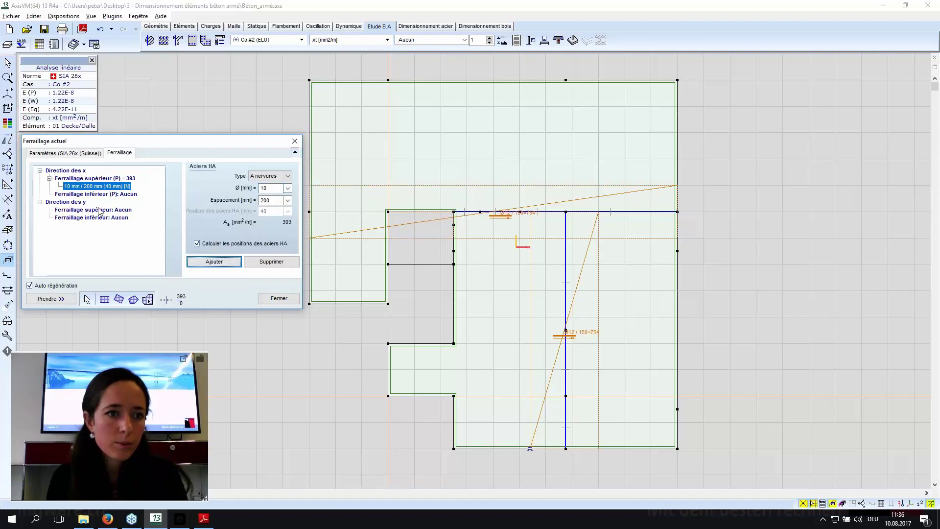
Add top y-direction bars of 10 mm diameter at 200 mm spacing to the definition.
{"action": "left_click", "coordinate": [103, 210]}
{"action": "left_click", "coordinate": [277, 189]}
{"action": "scroll", "coordinate": [277, 192], "scroll_direction": "up", "scroll_amount": 1}
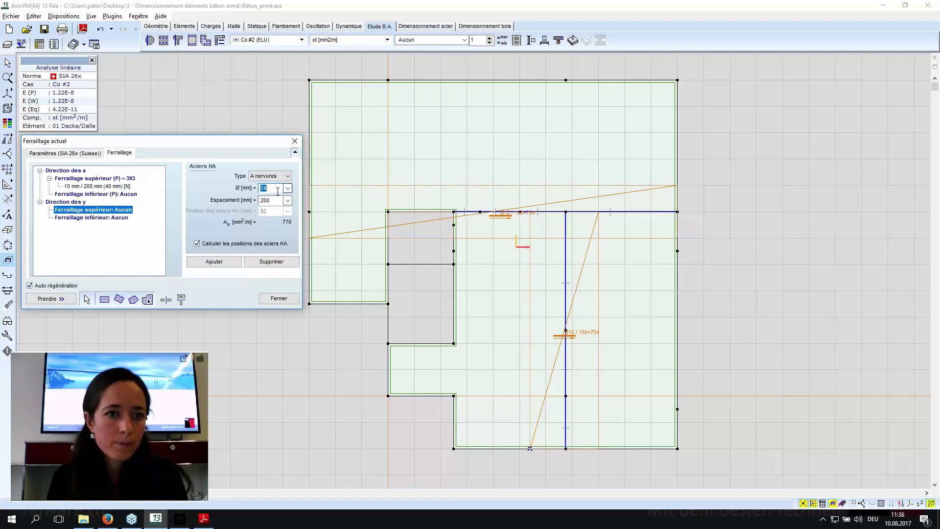
{"action": "left_click", "coordinate": [225, 263]}
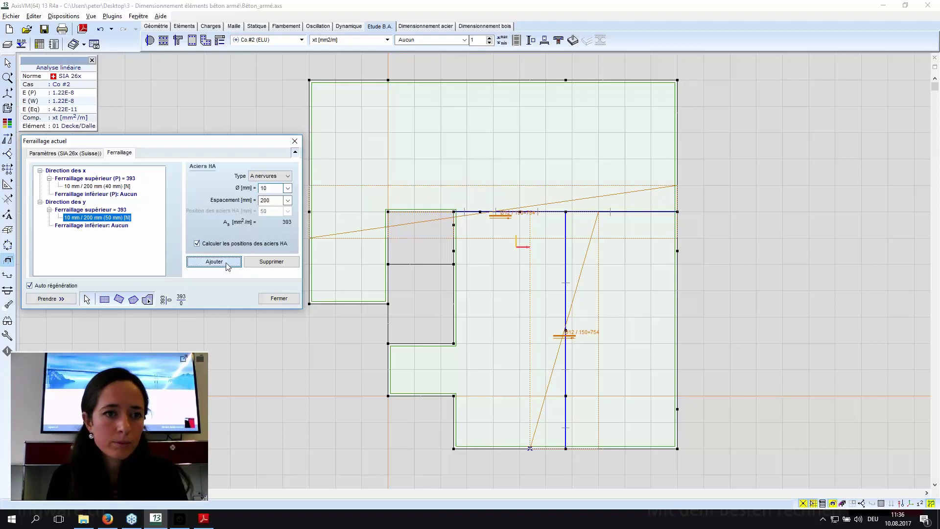
Place the 10 mm / 200 mm top reinforcement in two rectangles: the slab area above the horizontal strip and the left wing below it.
{"action": "left_click", "coordinate": [104, 299]}
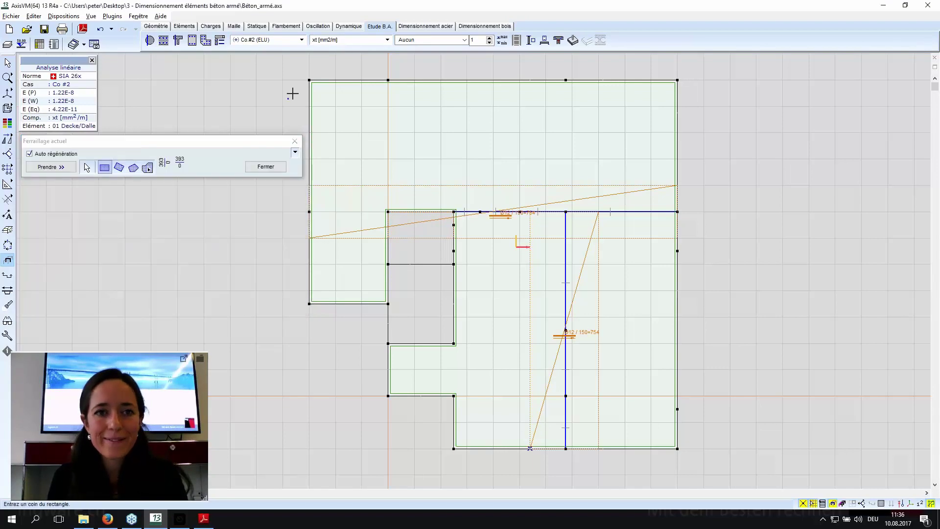
{"action": "left_click", "coordinate": [310, 80]}
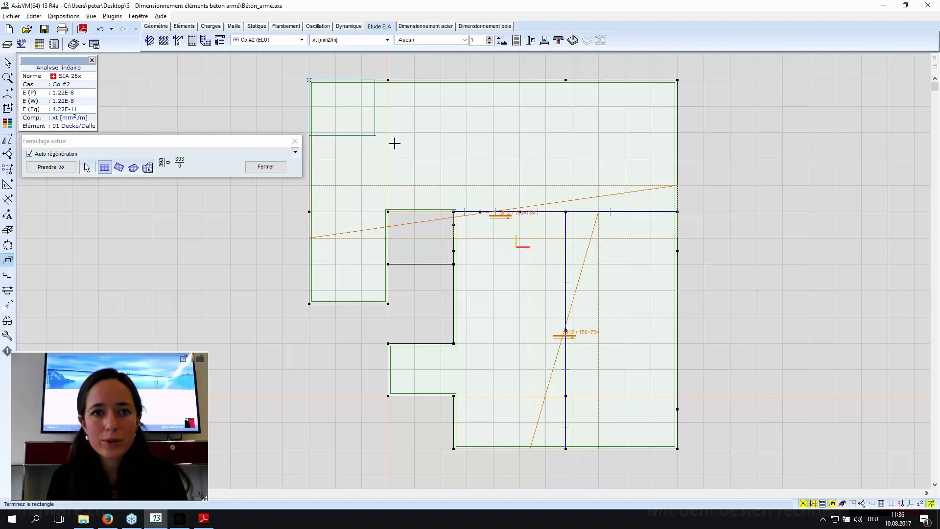
{"action": "left_click", "coordinate": [677, 185]}
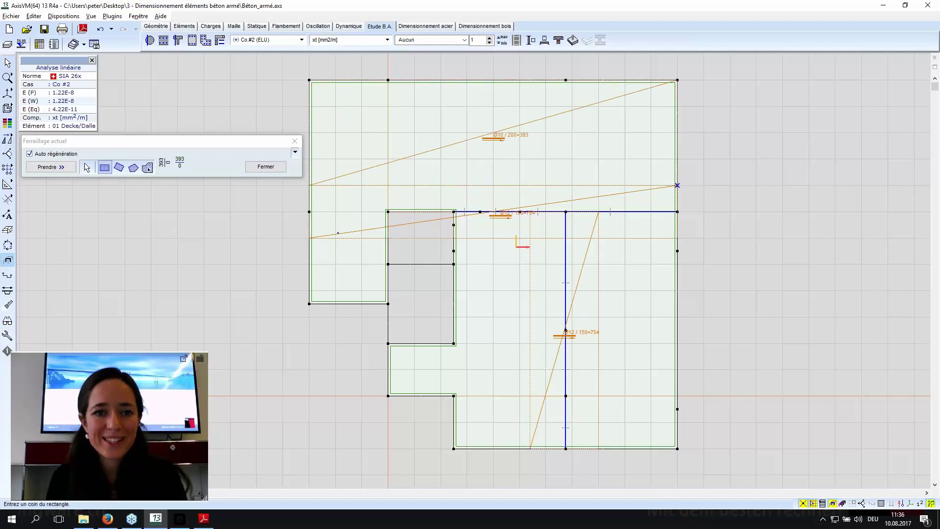
{"action": "left_click", "coordinate": [309, 303]}
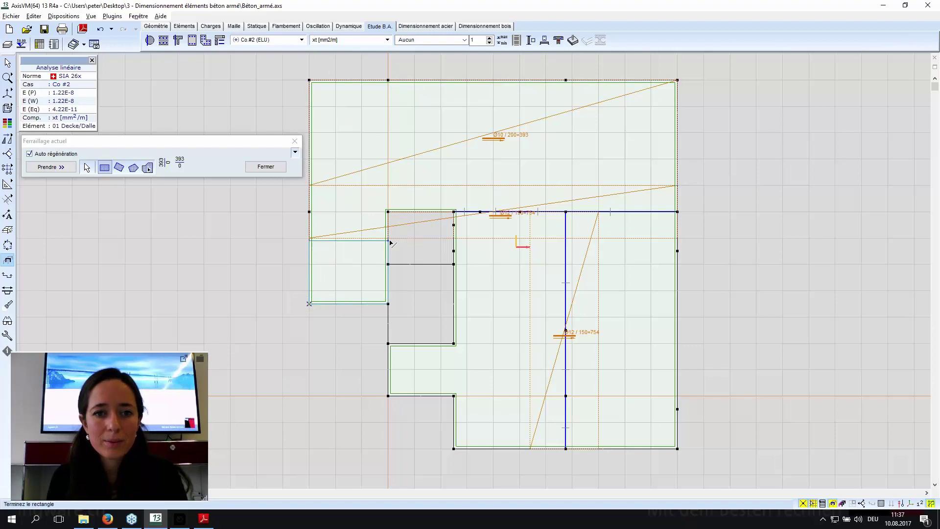
{"action": "left_click", "coordinate": [388, 238]}
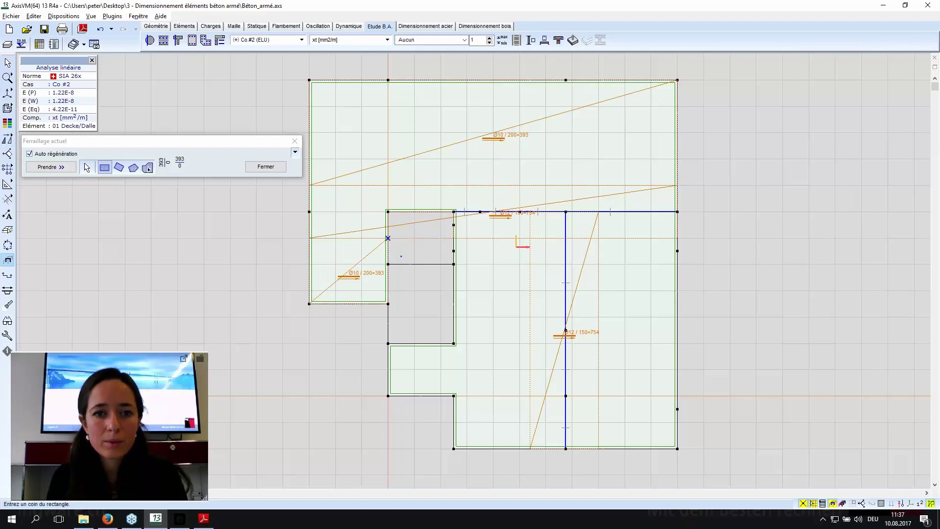
Cover the small lower-left projection and the fields on both sides of the vertical strip with the same top reinforcement, and close the definition.
{"action": "left_click", "coordinate": [388, 396]}
{"action": "left_click", "coordinate": [454, 343]}
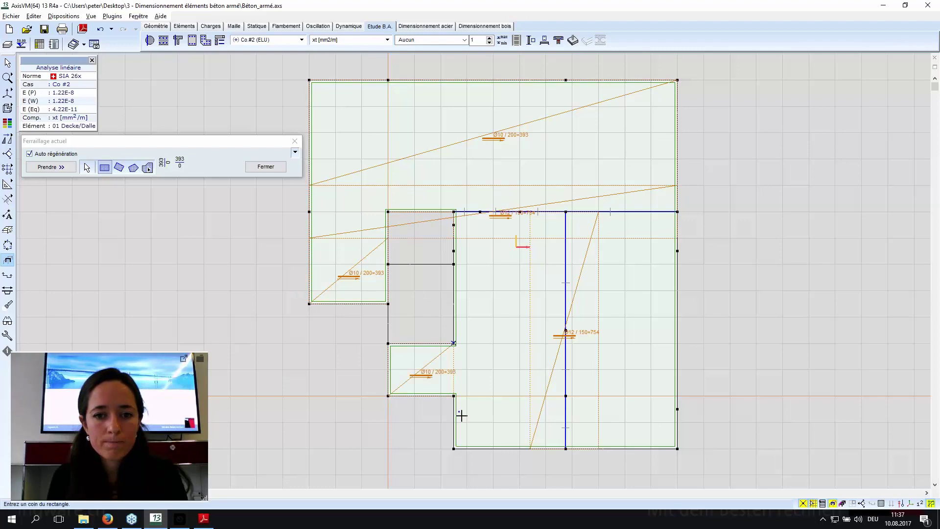
{"action": "left_click", "coordinate": [454, 448]}
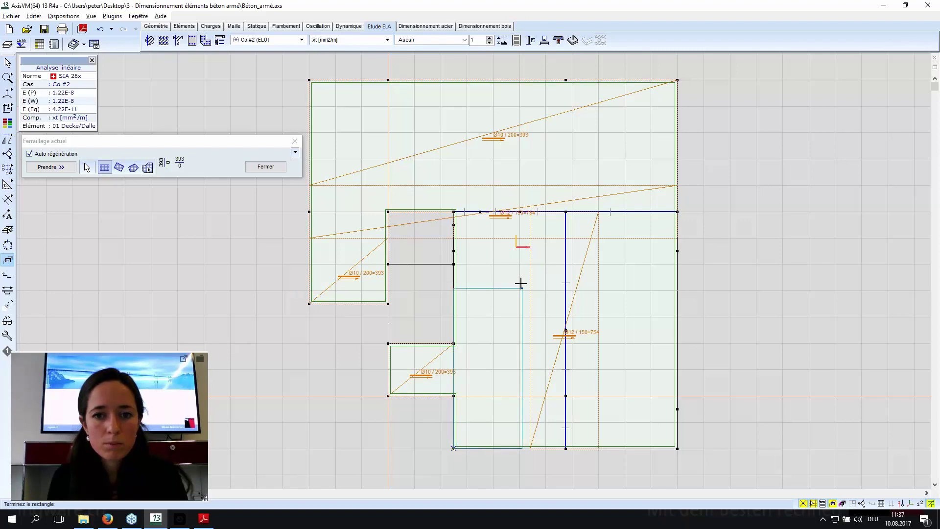
{"action": "left_click", "coordinate": [530, 238]}
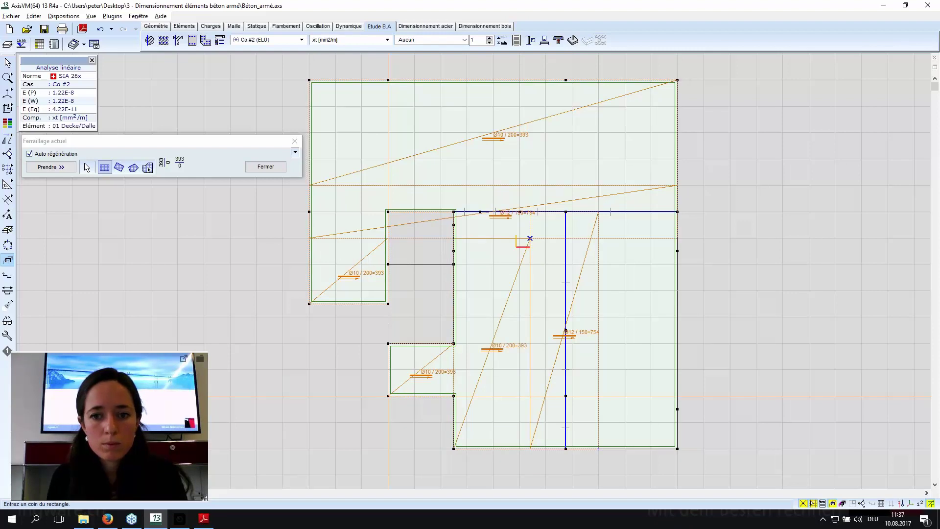
{"action": "left_click", "coordinate": [597, 448]}
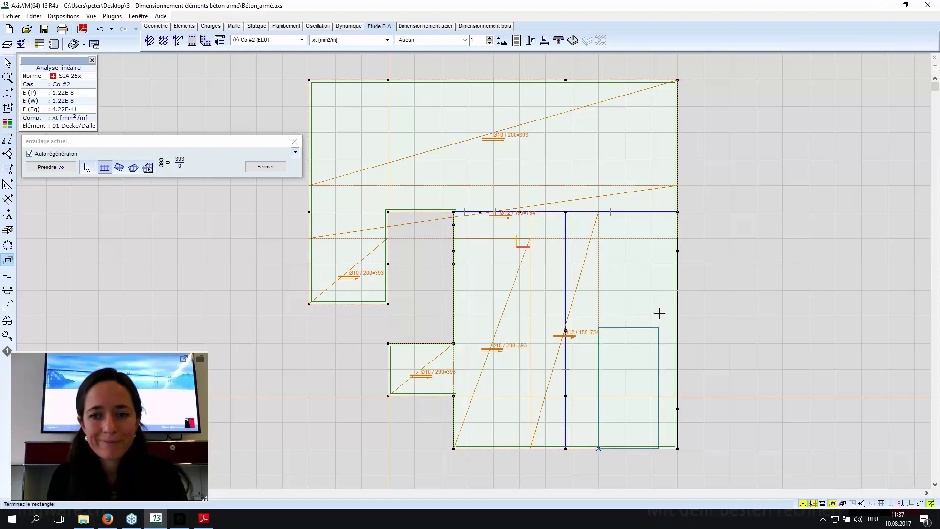
{"action": "left_click", "coordinate": [677, 238]}
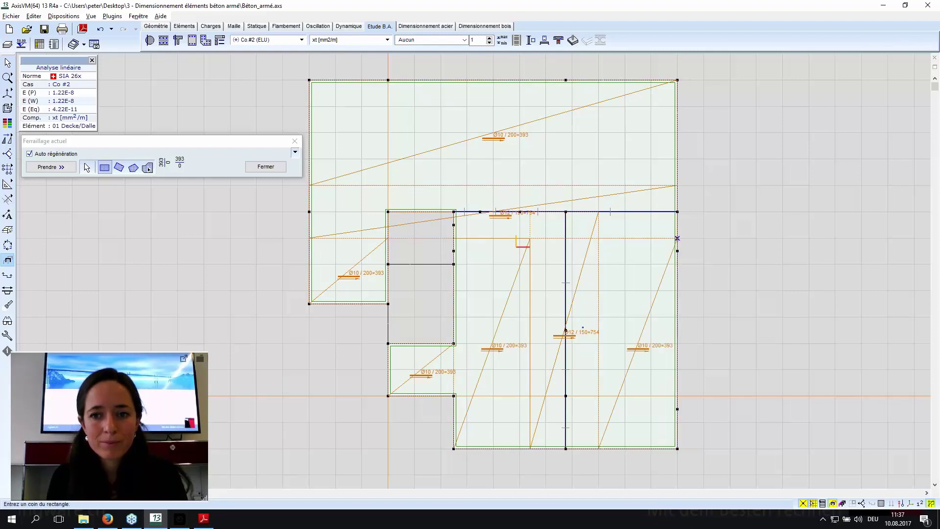
{"action": "left_click", "coordinate": [266, 166]}
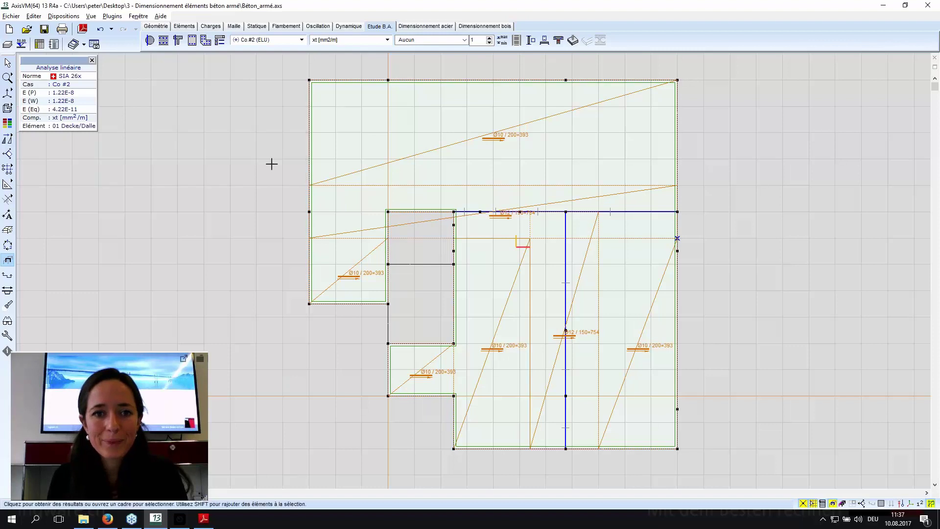
Show the actual top x reinforcement (xt) as 2D isosurfaces.
{"action": "middle_click_drag", "start_coordinate": [289, 193], "coordinate": [292, 206]}
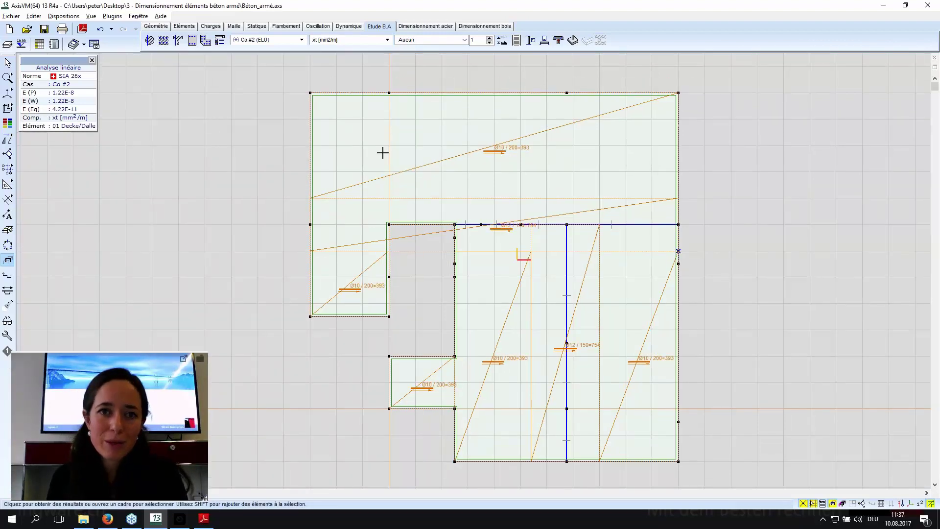
{"action": "left_click", "coordinate": [421, 40]}
{"action": "left_click", "coordinate": [416, 64]}
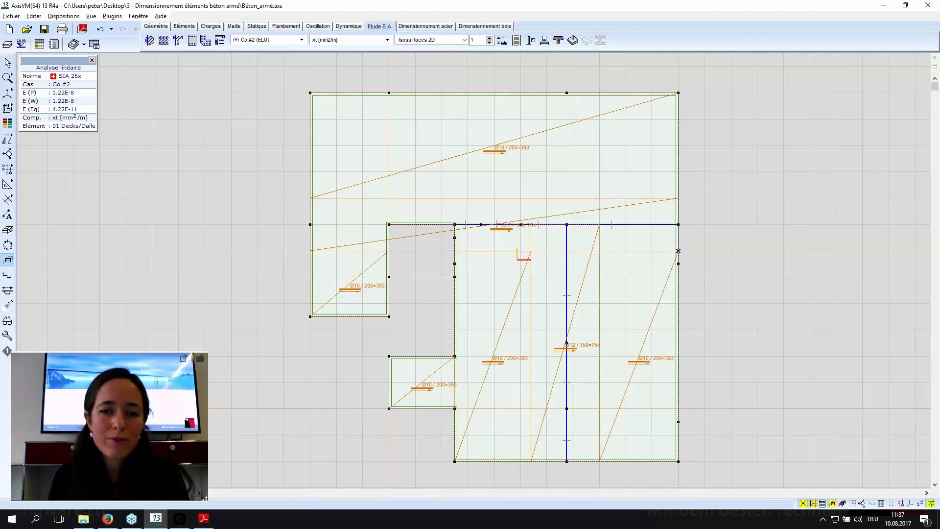
Review the actual bottom reinforcement isosurfaces in the x and y directions (xb and yb), keeping the legend clear of the slab.
{"action": "left_click", "coordinate": [347, 39]}
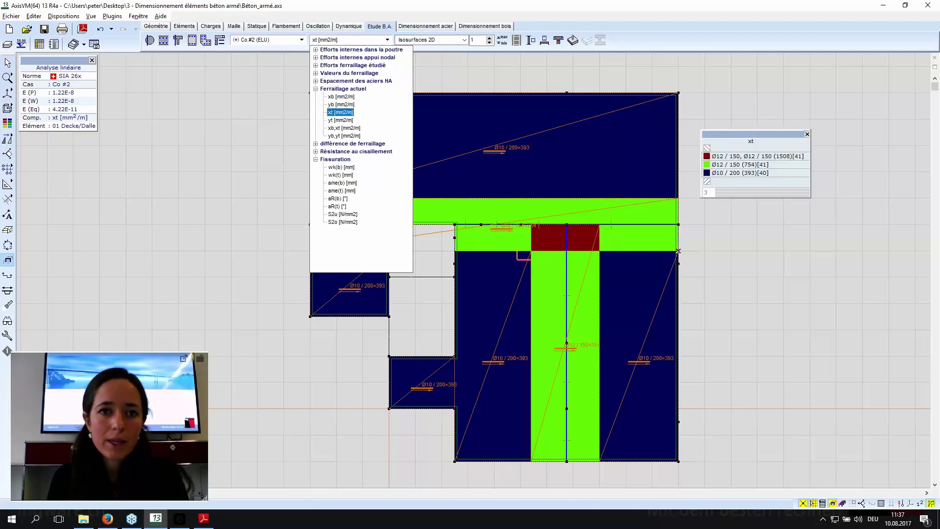
{"action": "left_click", "coordinate": [337, 102]}
{"action": "middle_click_drag", "start_coordinate": [546, 174], "coordinate": [513, 176]}
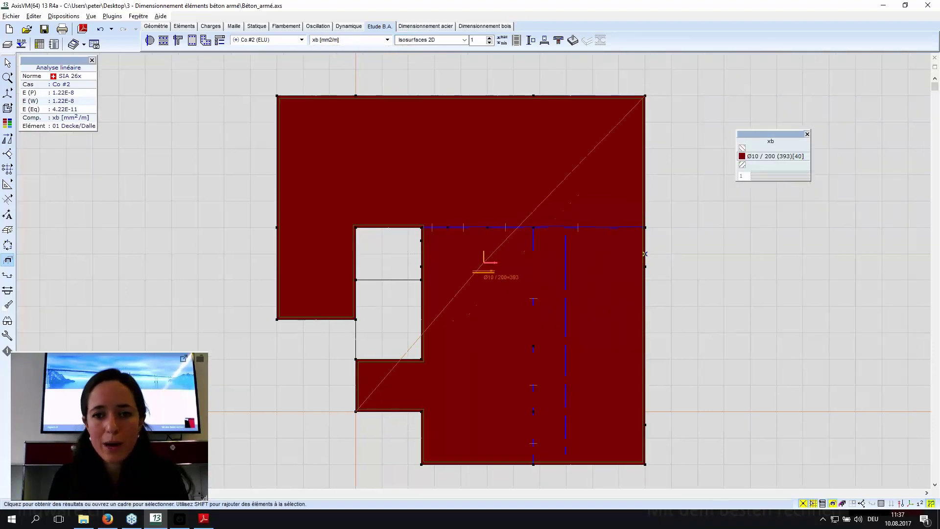
{"action": "left_click_drag", "start_coordinate": [767, 136], "coordinate": [714, 122]}
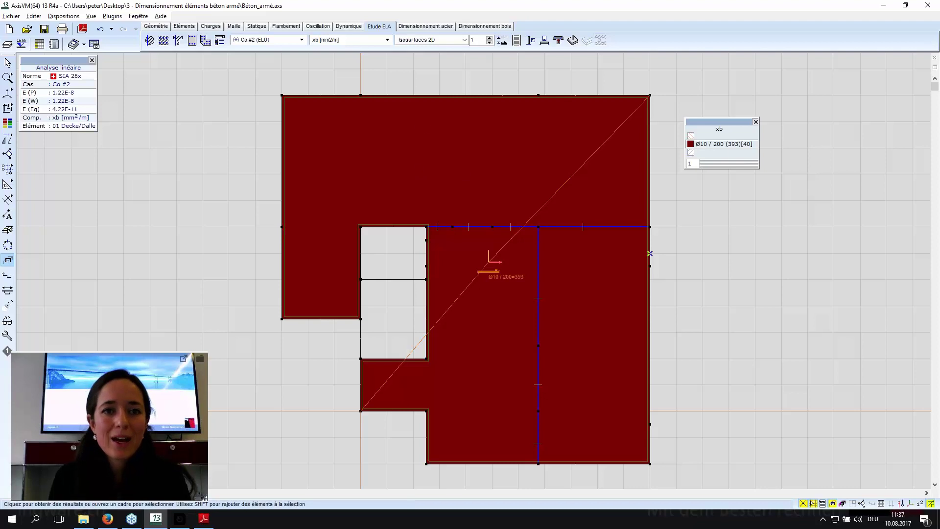
{"action": "left_click", "coordinate": [366, 41]}
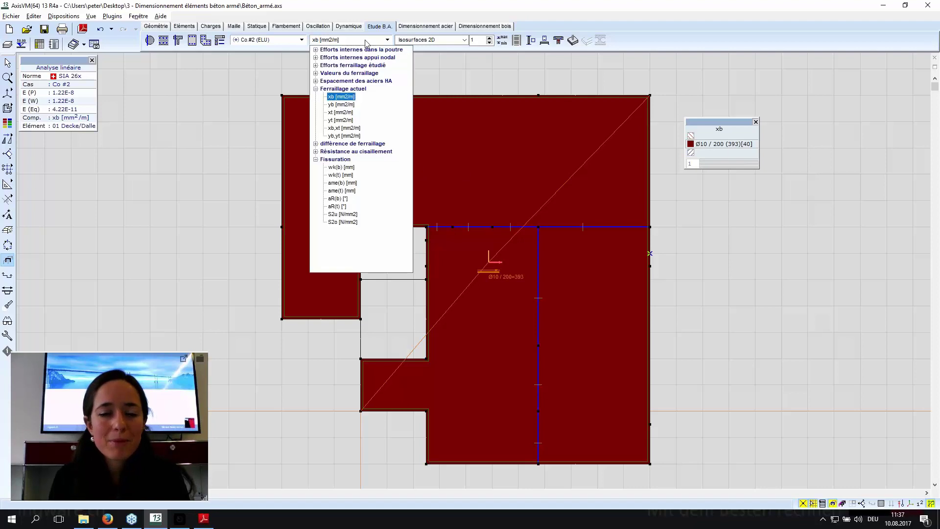
{"action": "left_click", "coordinate": [342, 104]}
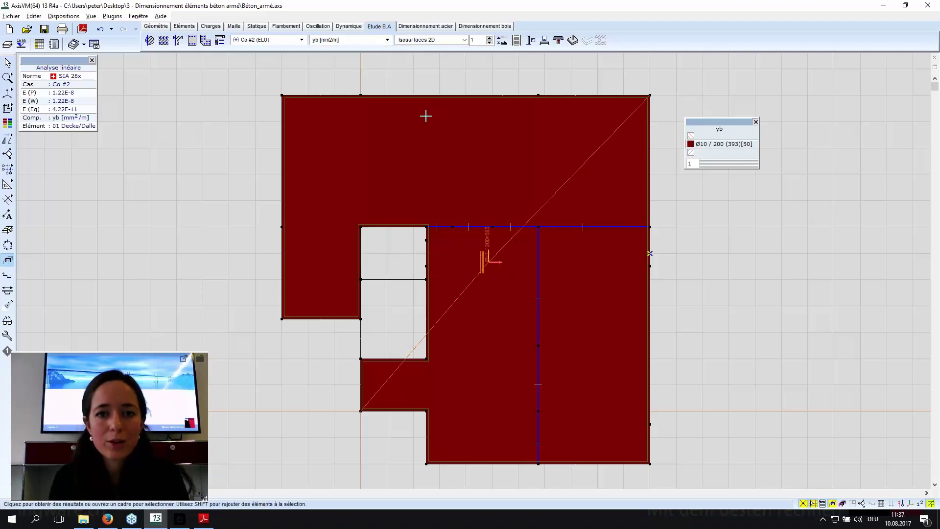
Review the actual top reinforcement isosurfaces in the x and y directions (xt and yt), keeping the legend clear of the slab.
{"action": "left_click", "coordinate": [367, 41]}
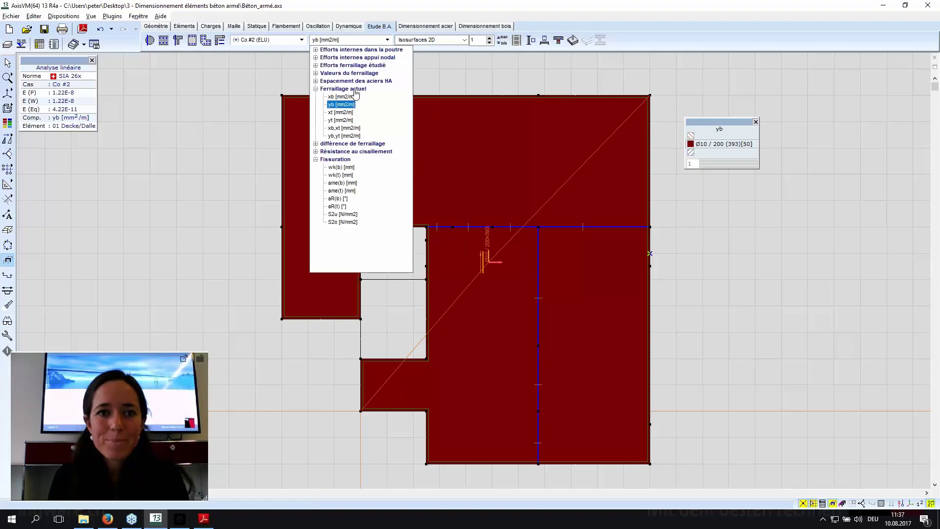
{"action": "left_click", "coordinate": [341, 112]}
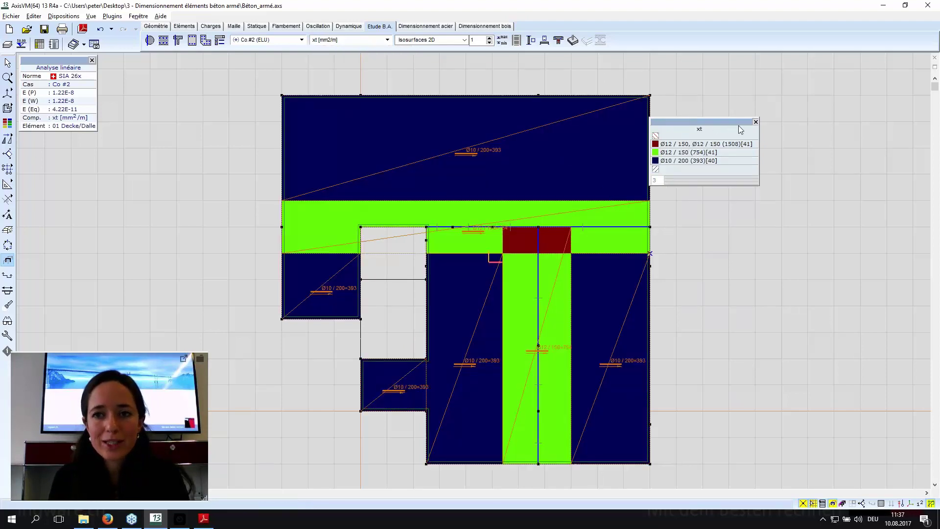
{"action": "left_click_drag", "start_coordinate": [716, 122], "coordinate": [739, 139]}
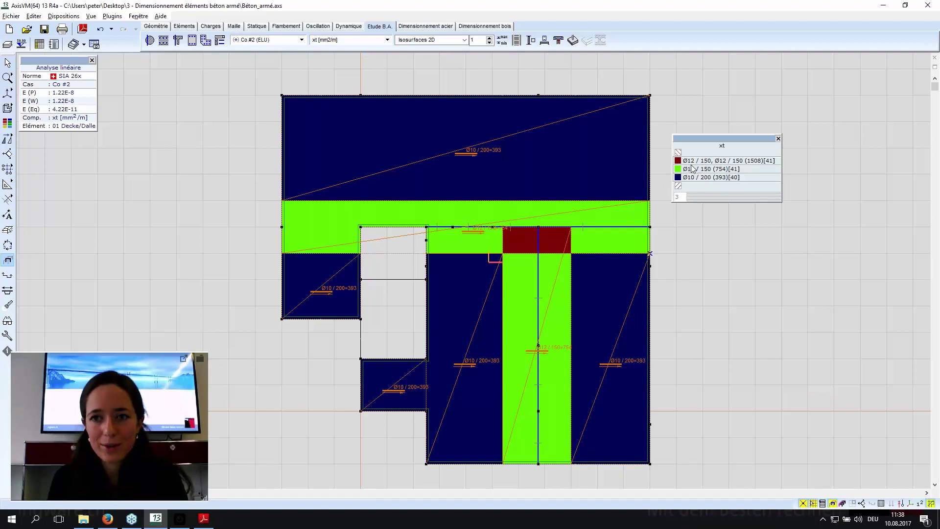
{"action": "left_click_drag", "start_coordinate": [717, 143], "coordinate": [733, 133]}
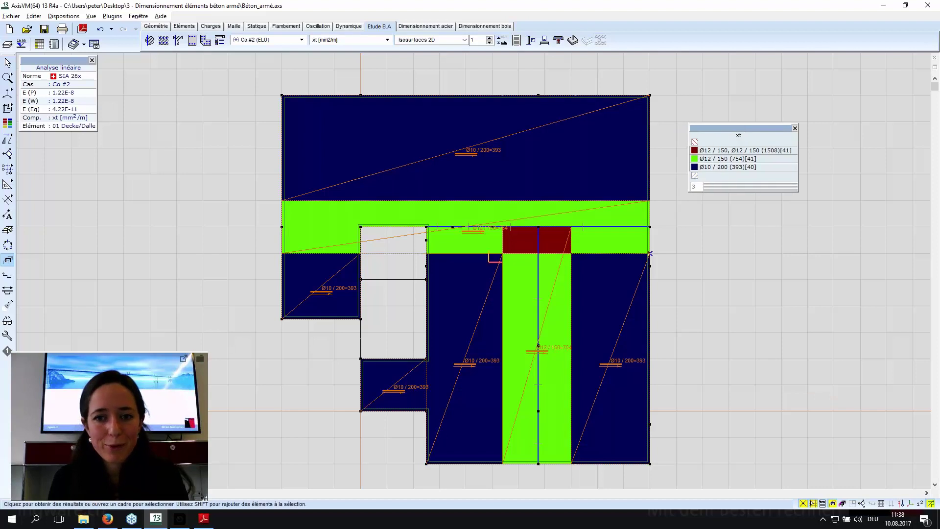
{"action": "left_click", "coordinate": [343, 41]}
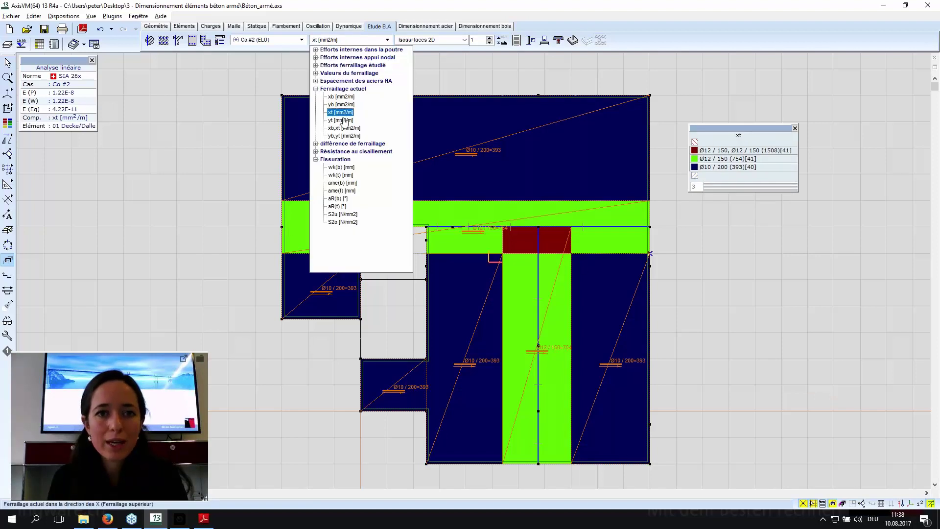
{"action": "left_click", "coordinate": [342, 120]}
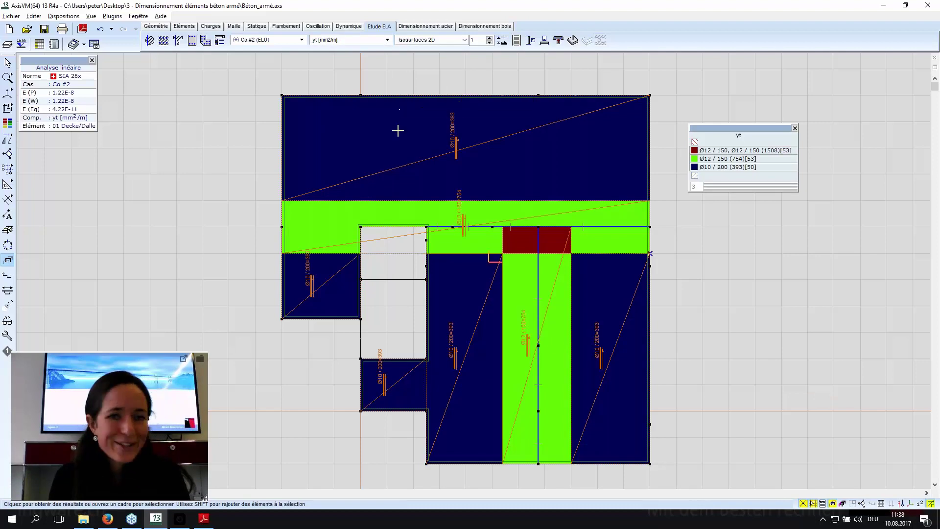
Display the difference between actual and required bottom reinforcement in the x direction (xb – axb).
{"action": "left_click", "coordinate": [366, 40]}
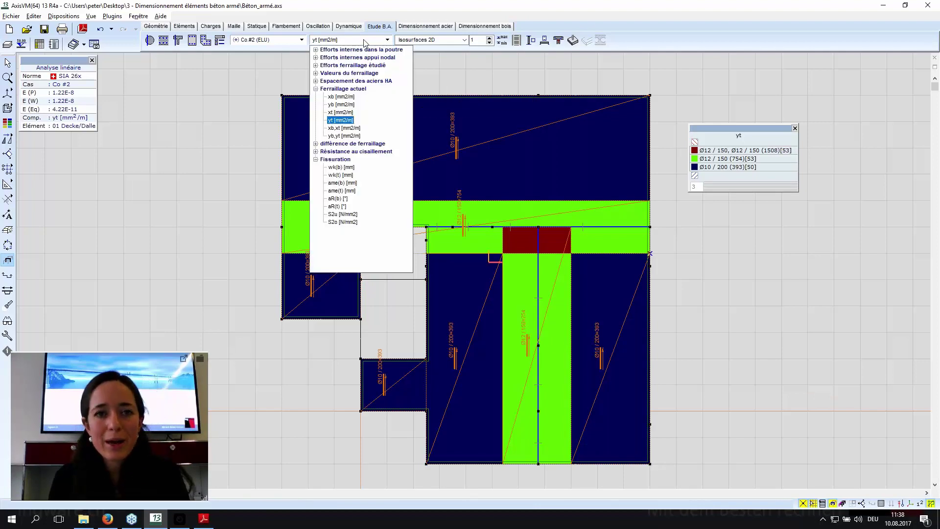
{"action": "left_click", "coordinate": [316, 144]}
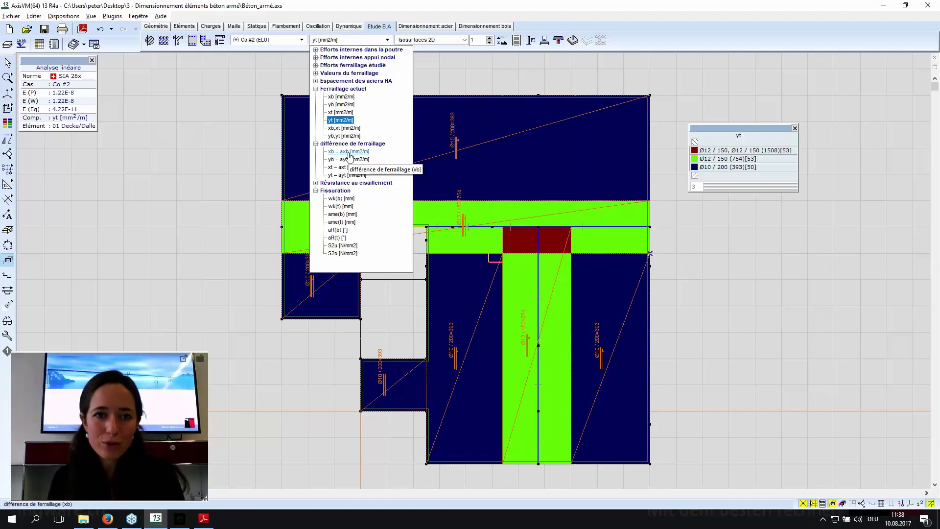
{"action": "left_click", "coordinate": [348, 152]}
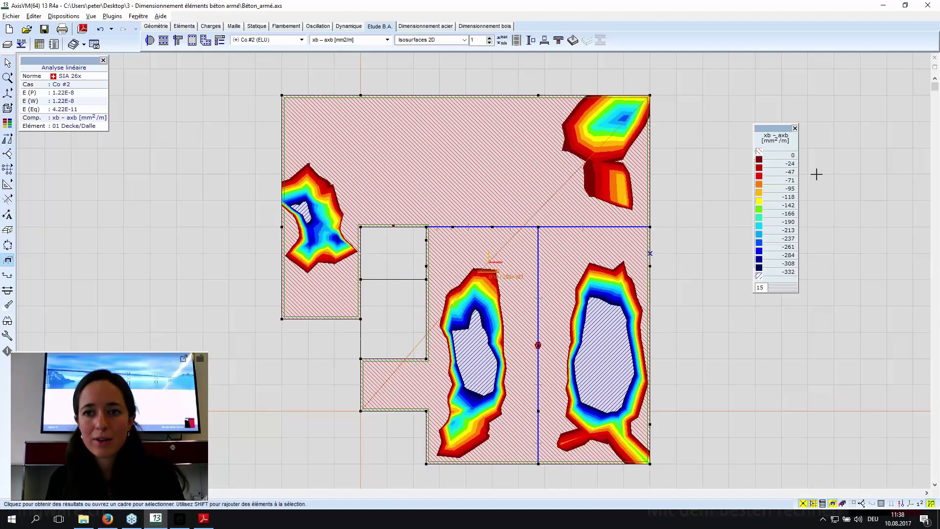
Rescale the xb – axb colour legend to the minimum and maximum of the parts, with 0 as its upper limit.
{"action": "left_click", "coordinate": [801, 184]}
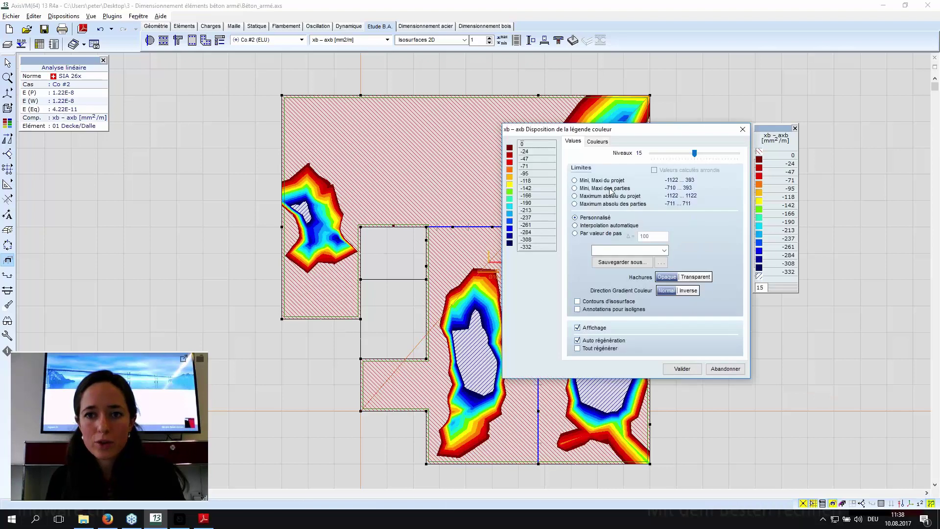
{"action": "left_click", "coordinate": [612, 189]}
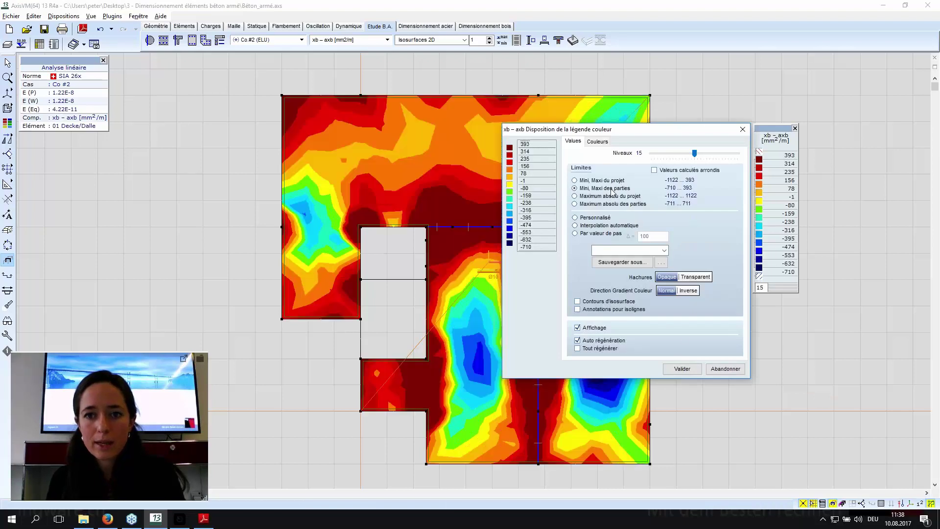
{"action": "left_click", "coordinate": [682, 368]}
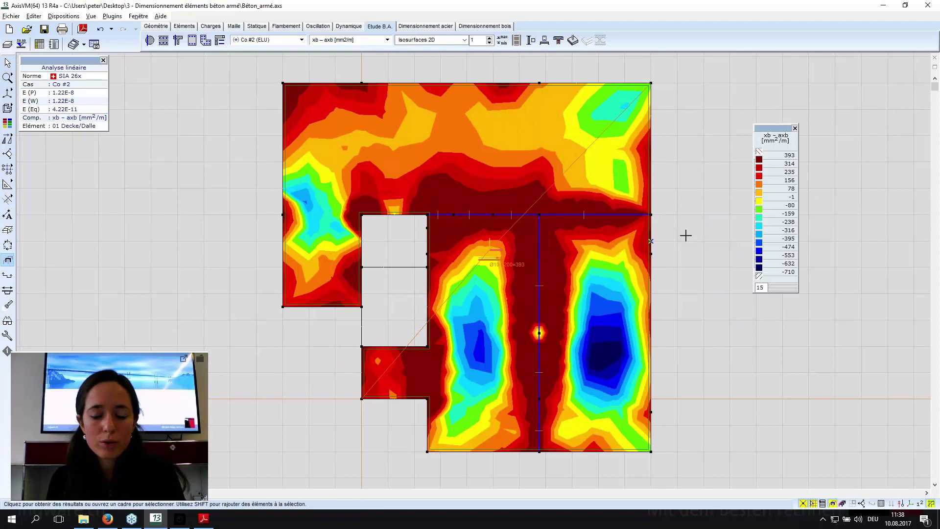
{"action": "double_click", "coordinate": [783, 223]}
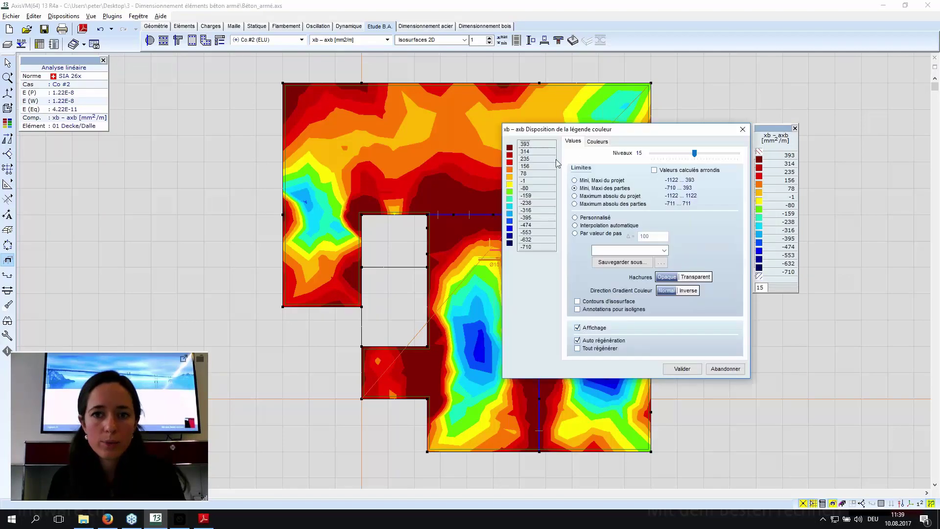
{"action": "left_click", "coordinate": [529, 144]}
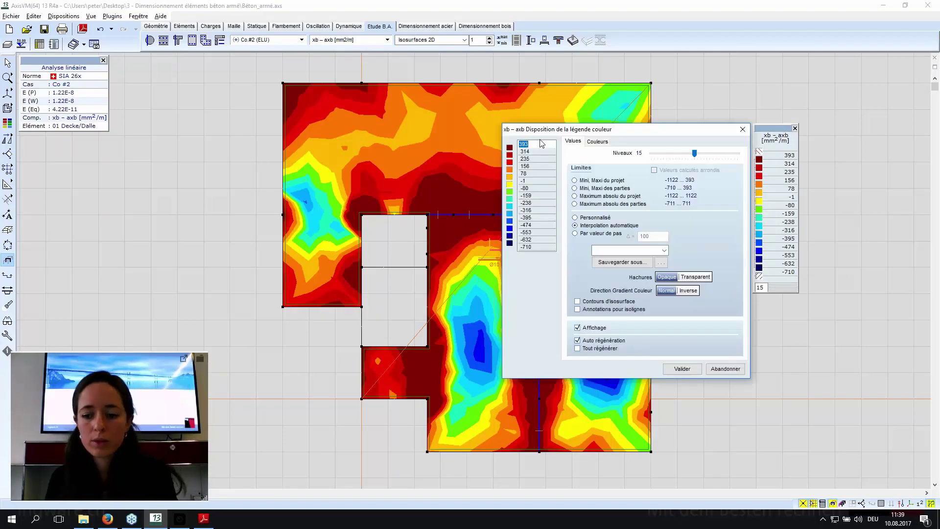
{"action": "type", "text": "0"}
{"action": "left_click", "coordinate": [682, 368]}
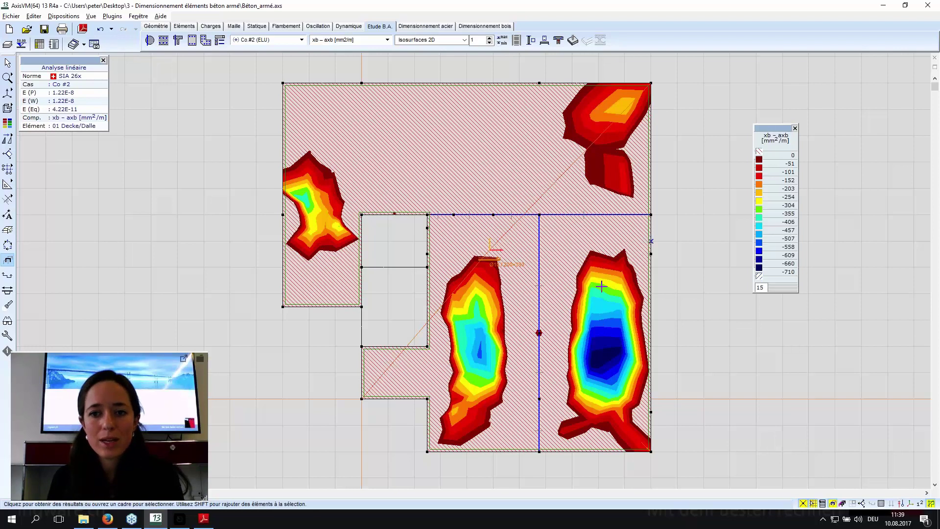
Display the bottom-face crack widths at rebar level (wk(b)), then read and dismiss the cracking analysis messages.
{"action": "left_click", "coordinate": [366, 40]}
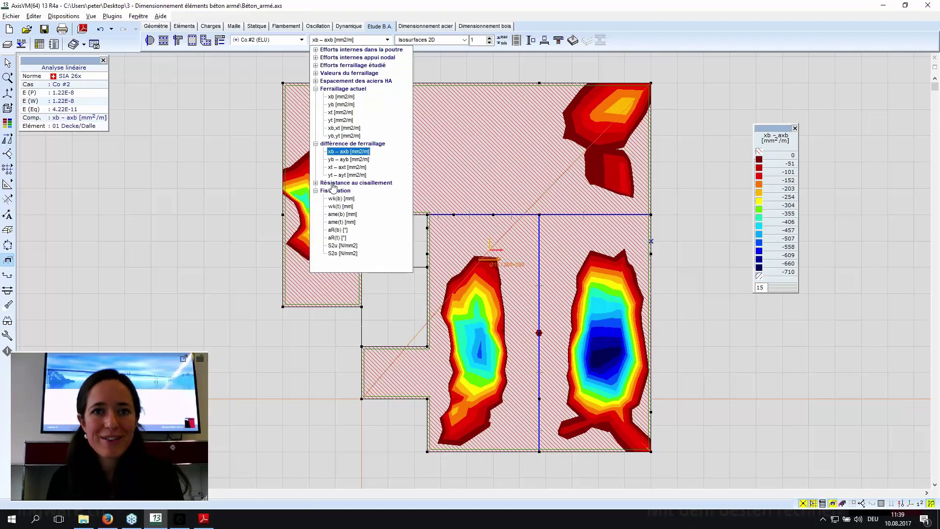
{"action": "left_click", "coordinate": [316, 183]}
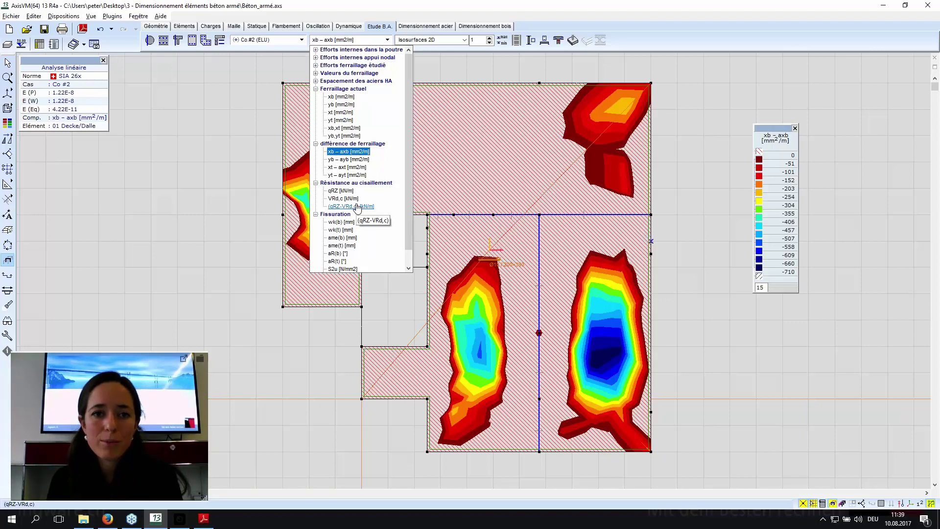
{"action": "scroll", "coordinate": [358, 208], "scroll_direction": "down", "scroll_amount": 1}
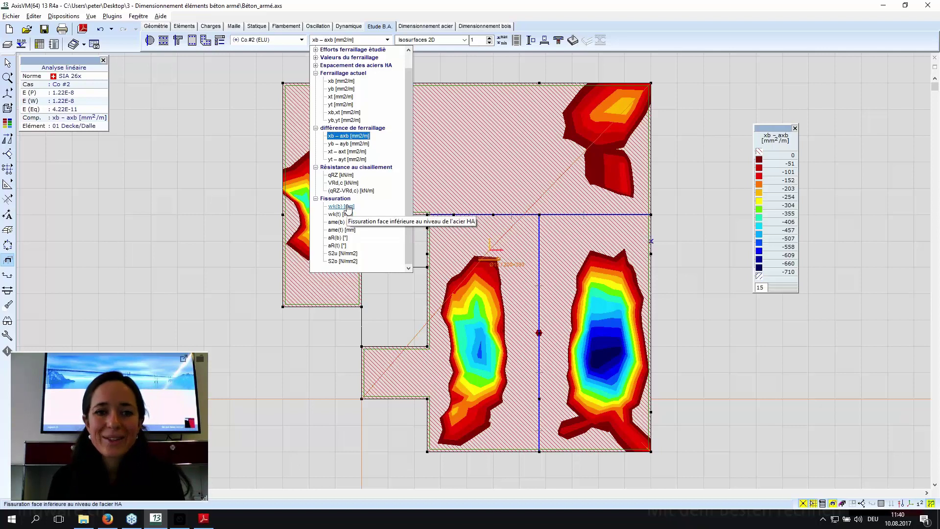
{"action": "left_click", "coordinate": [348, 207]}
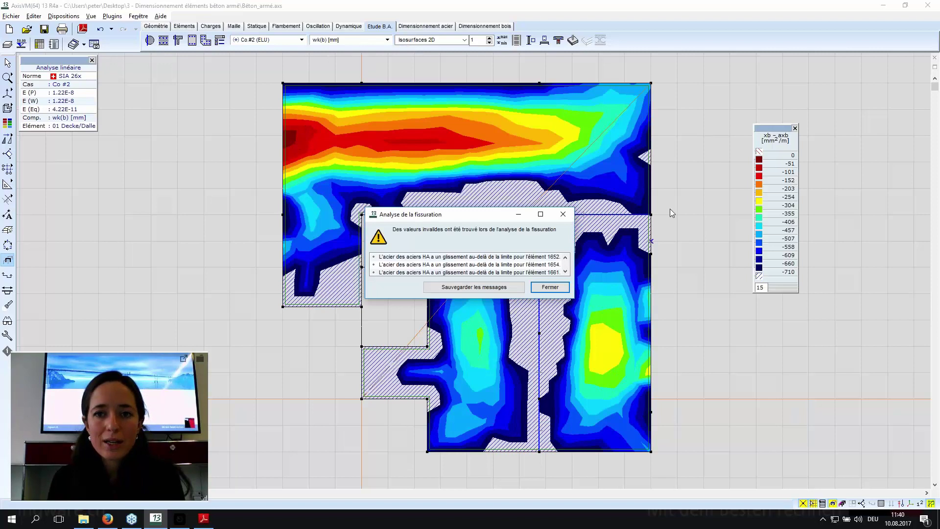
{"action": "mouse_move", "coordinate": [508, 297]}
{"action": "left_mouse_down"}
{"action": "mouse_move", "coordinate": [520, 360]}
{"action": "mouse_move", "coordinate": [498, 311]}
{"action": "left_mouse_up"}
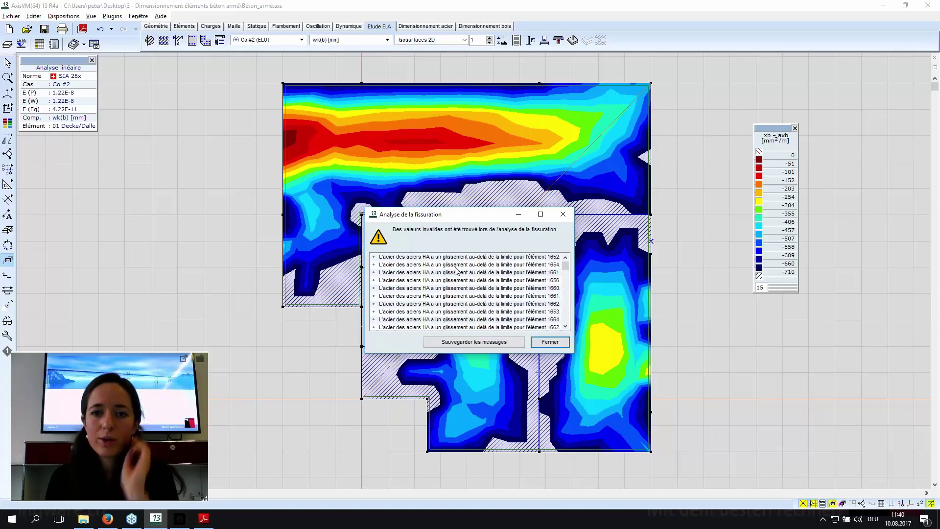
{"action": "mouse_move", "coordinate": [447, 216]}
{"action": "left_mouse_down"}
{"action": "mouse_move", "coordinate": [456, 241]}
{"action": "mouse_move", "coordinate": [461, 217]}
{"action": "left_mouse_up"}
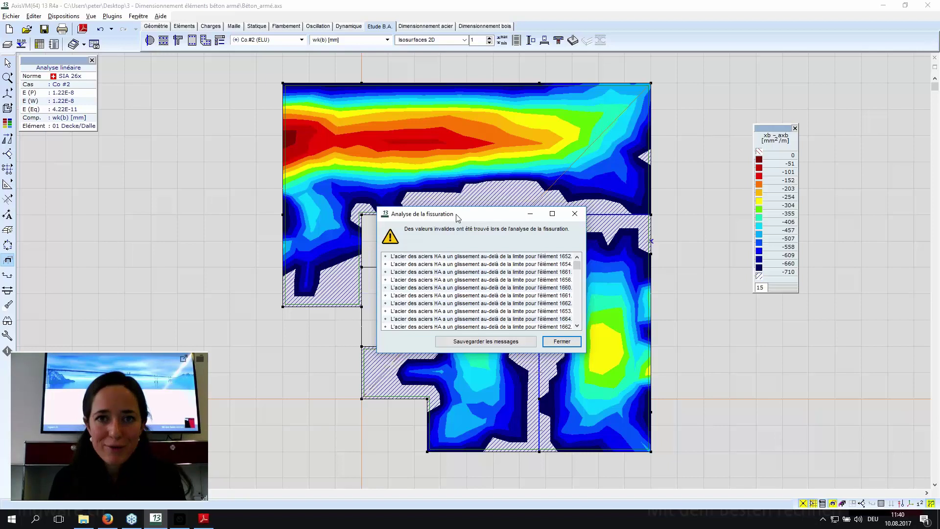
{"action": "left_click_drag", "start_coordinate": [459, 218], "coordinate": [456, 197]}
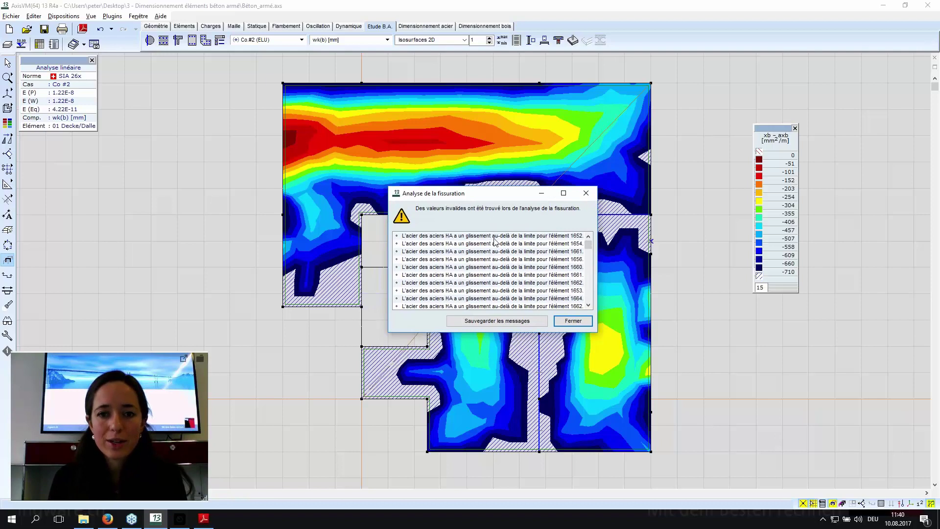
{"action": "left_click", "coordinate": [572, 320]}
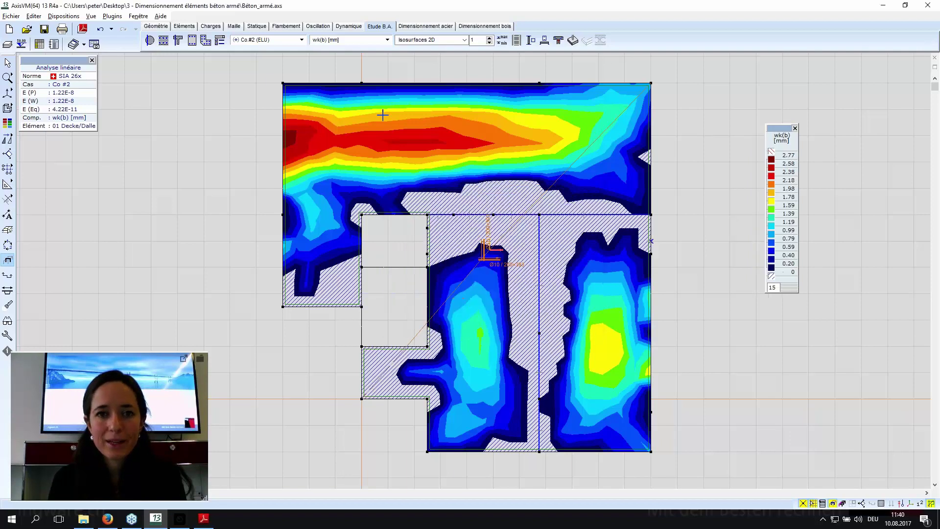
Review the top crack widths at rebar level (wk(t)) and the extreme-fibre crack widths on both faces (ame(b) and ame(t)).
{"action": "left_click", "coordinate": [348, 42]}
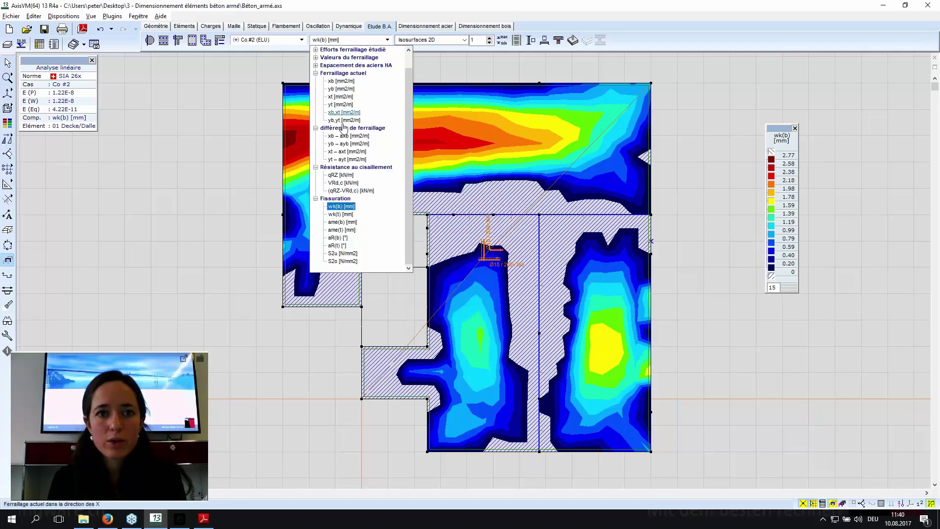
{"action": "left_click", "coordinate": [342, 214]}
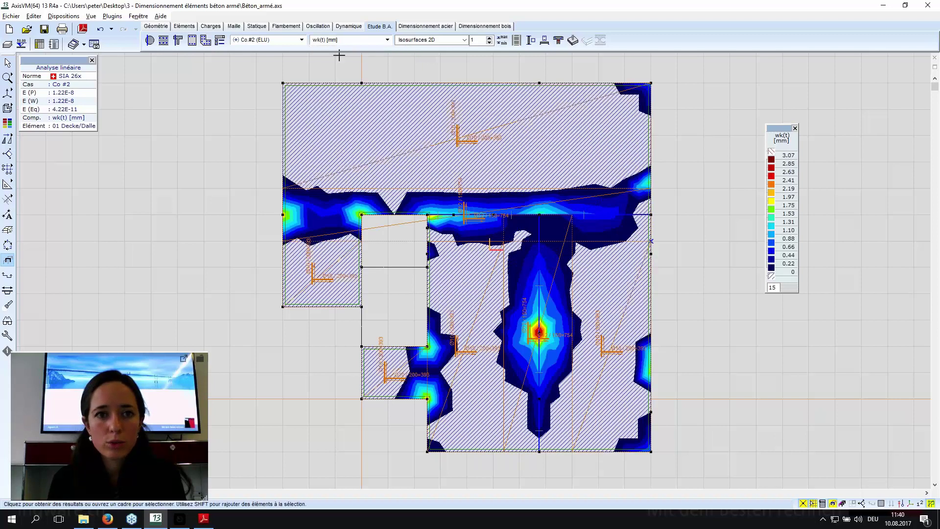
{"action": "left_click", "coordinate": [356, 41]}
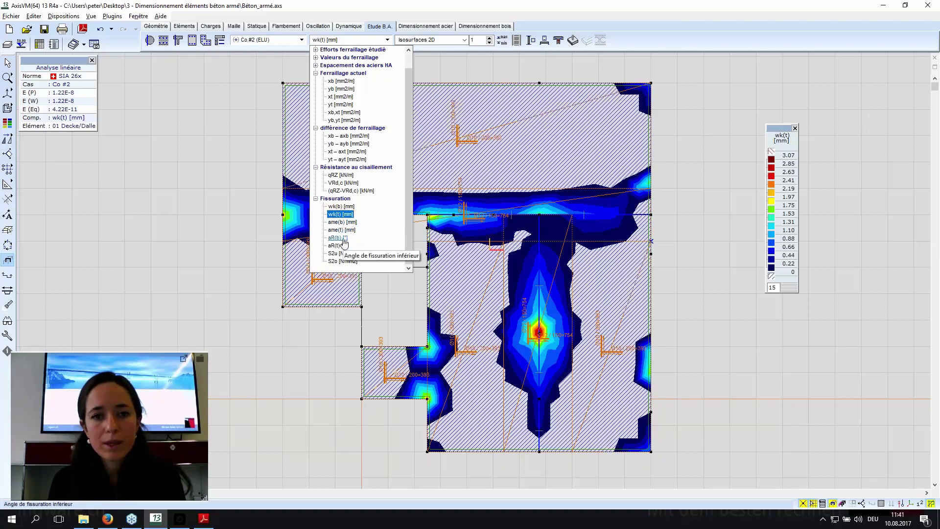
{"action": "left_click", "coordinate": [342, 222]}
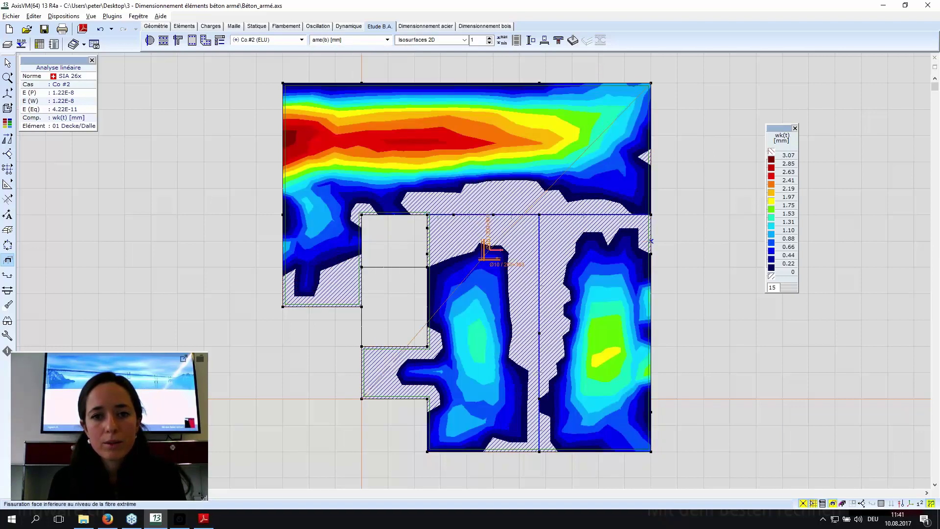
{"action": "left_click", "coordinate": [360, 42]}
{"action": "left_click", "coordinate": [329, 214]}
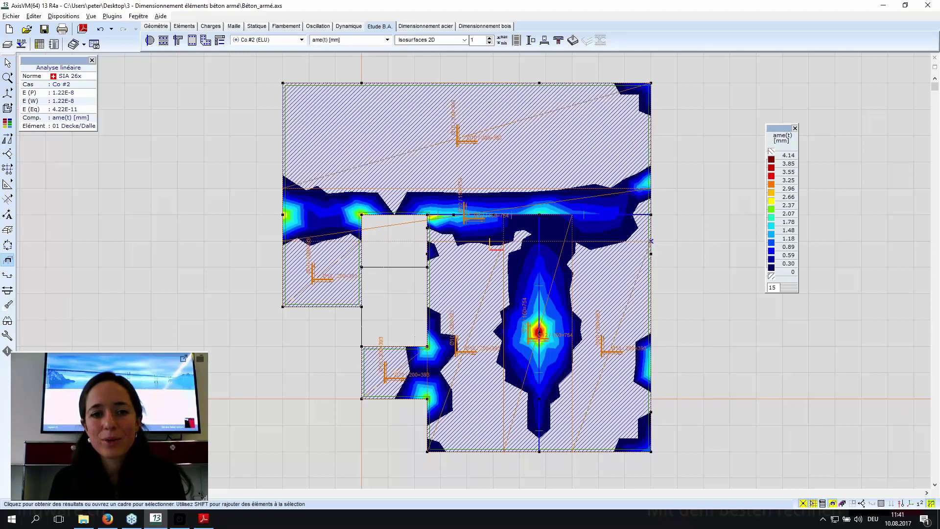
Review the bottom crack angles (aR(b)) and the stress in the bottom reinforcement bars (S2u).
{"action": "left_click", "coordinate": [357, 43]}
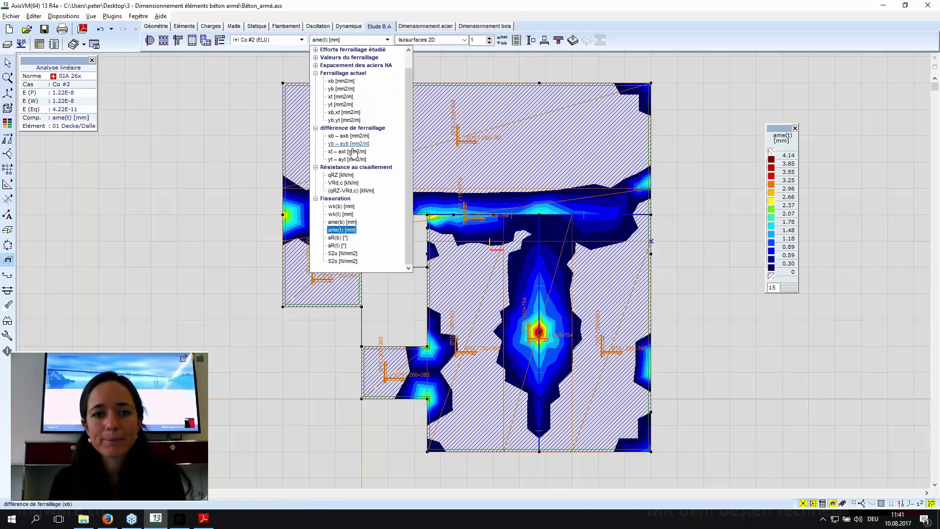
{"action": "left_click", "coordinate": [338, 237]}
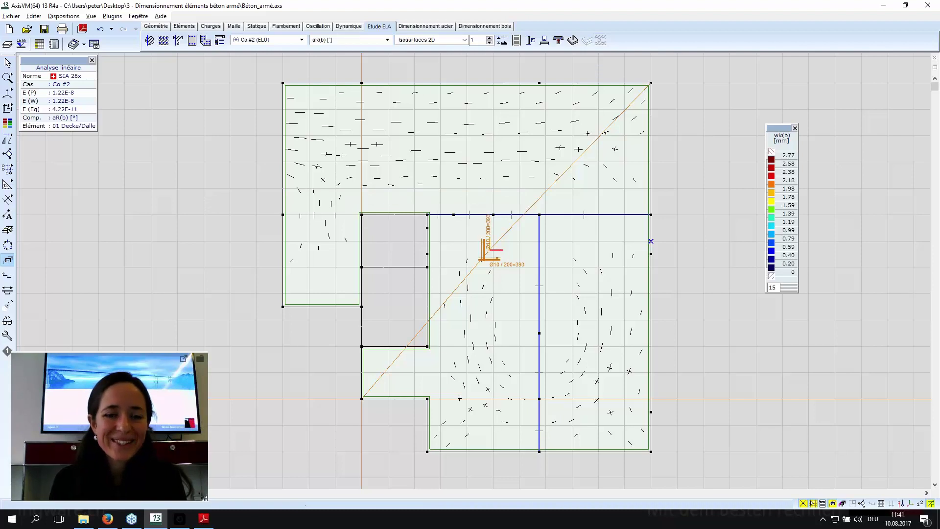
{"action": "left_click", "coordinate": [347, 39]}
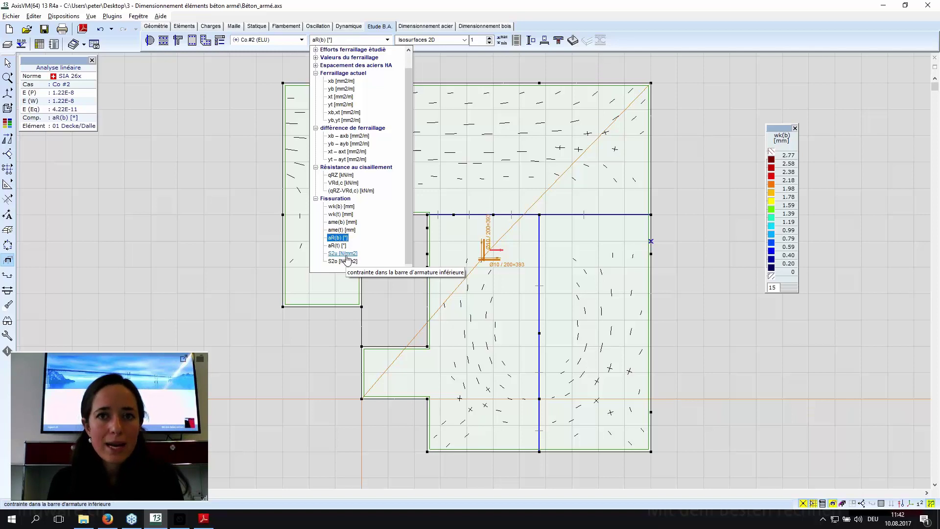
{"action": "left_click", "coordinate": [343, 253]}
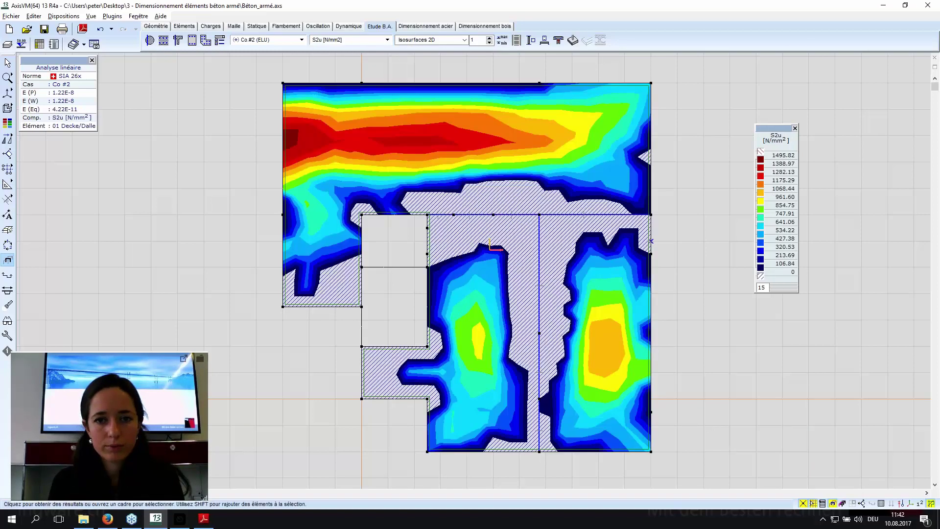
{"action": "mouse_move", "coordinate": [490, 248]}
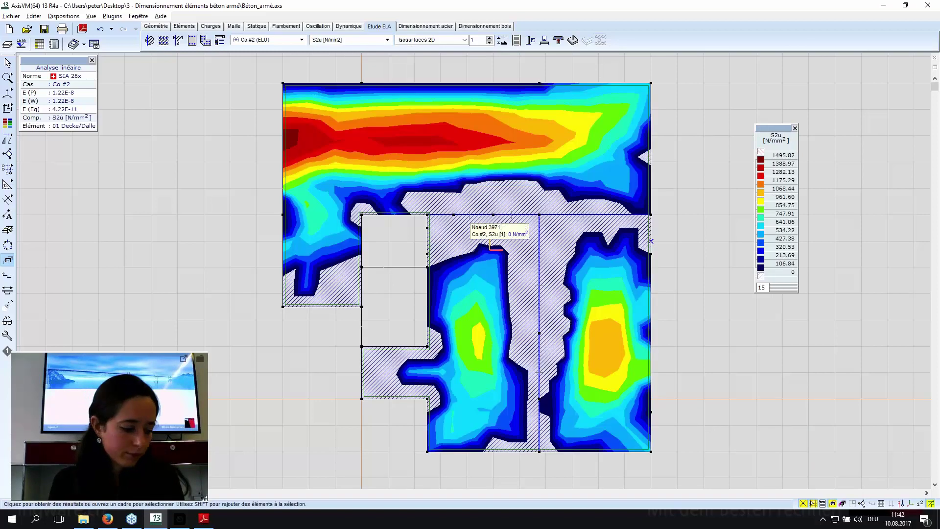
Examine the slab's cracking results table and the reinforcement bar statistics in the weight report, then return to the model.
{"action": "left_click", "coordinate": [39, 45]}
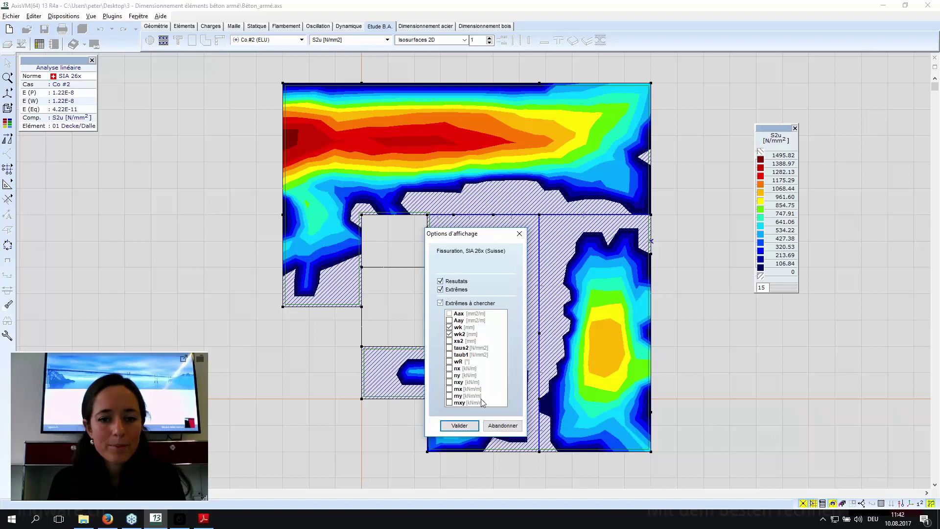
{"action": "key", "text": "Return"}
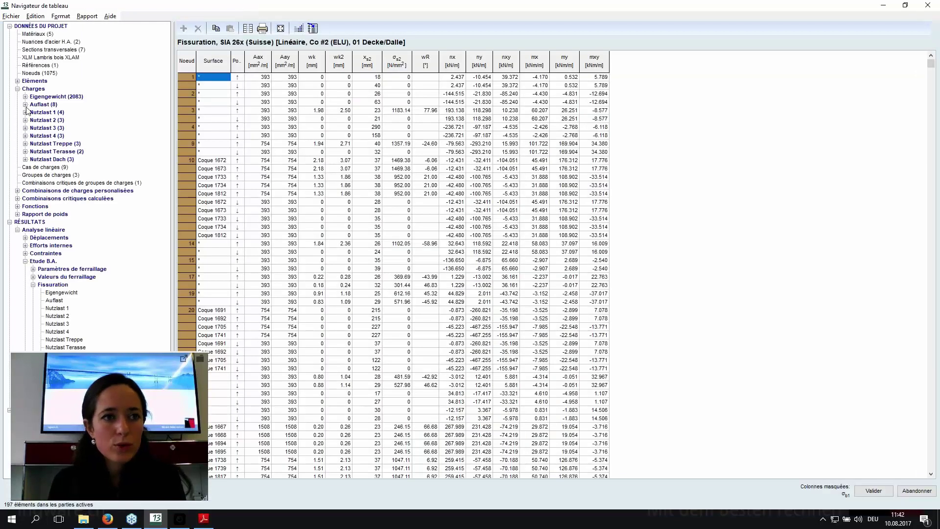
{"action": "left_click", "coordinate": [18, 214]}
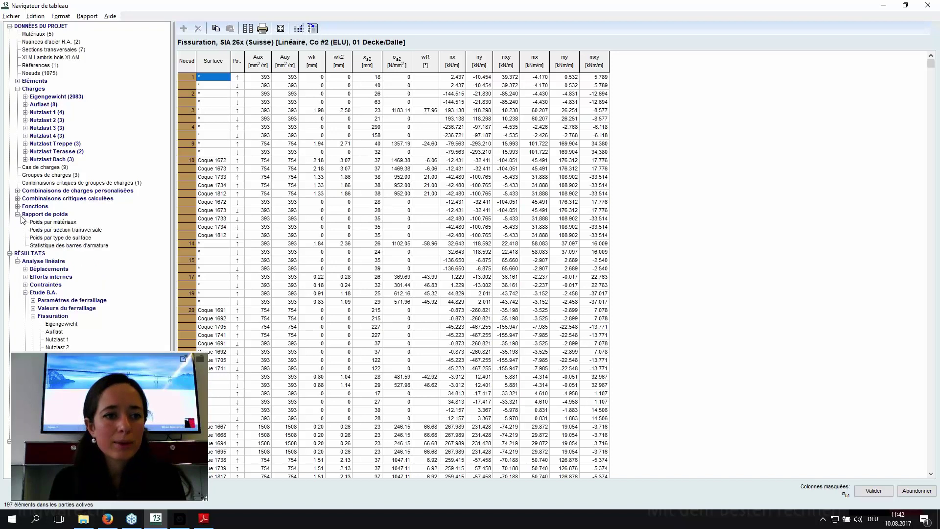
{"action": "left_click", "coordinate": [58, 246]}
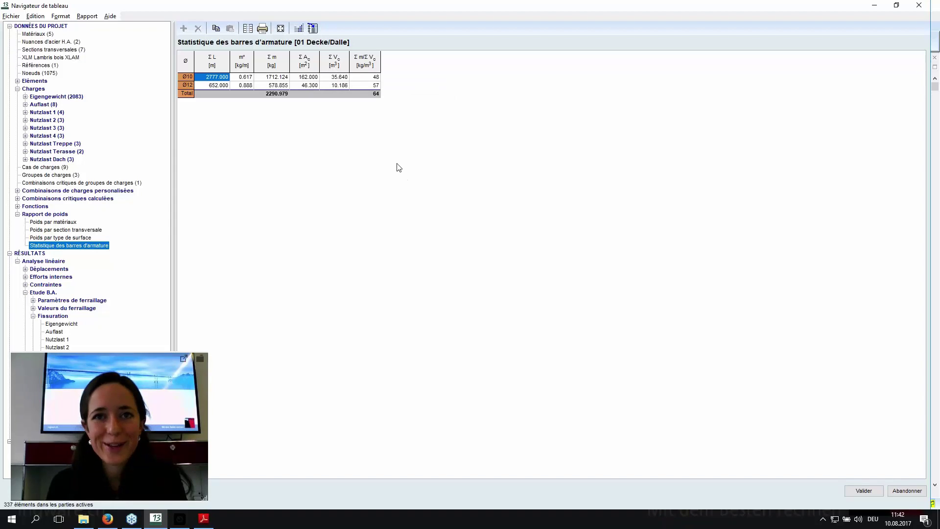
{"action": "left_click", "coordinate": [864, 491]}
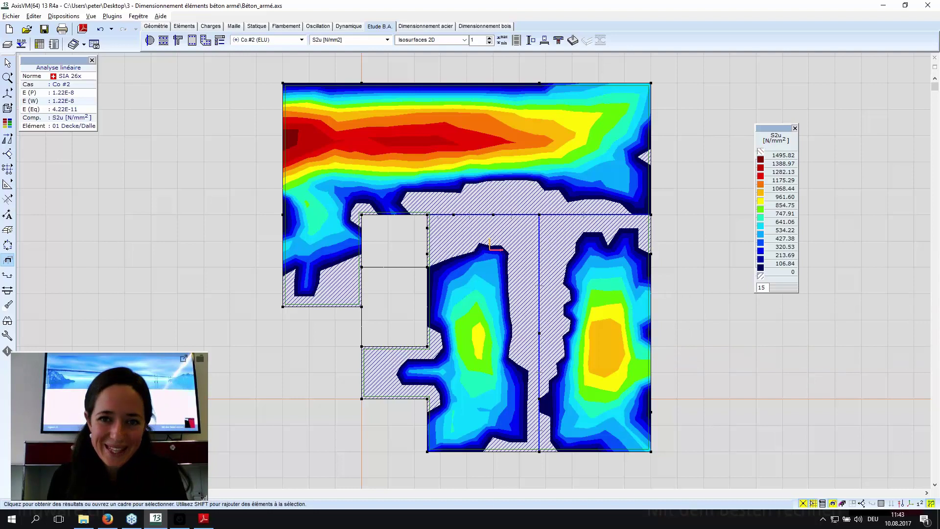
{"action": "middle_click_drag", "start_coordinate": [687, 297], "coordinate": [688, 300]}
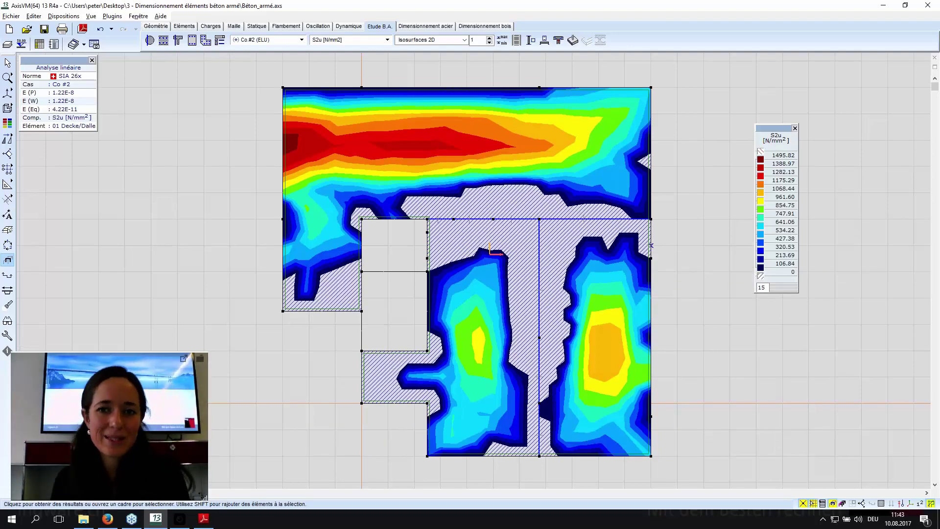
{"action": "middle_click_drag", "start_coordinate": [658, 286], "coordinate": [632, 280]}
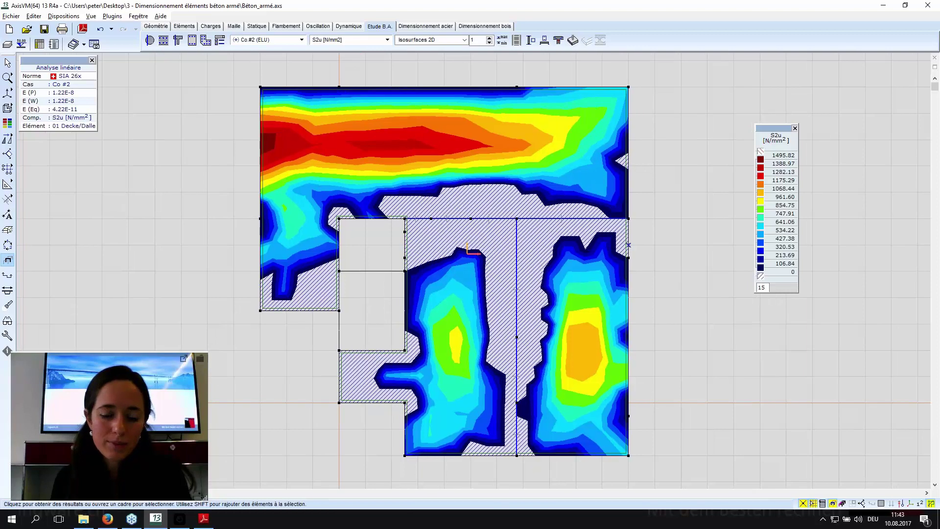
{"action": "middle_click_drag", "start_coordinate": [629, 244], "coordinate": [651, 372], "text": "shift"}
{"action": "middle_click_drag", "start_coordinate": [599, 293], "coordinate": [596, 290]}
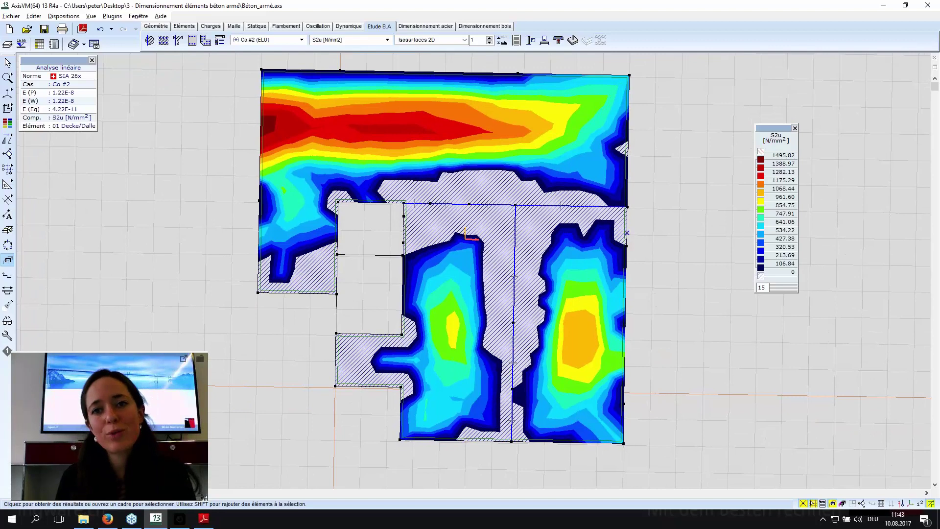
{"action": "middle_click_drag", "start_coordinate": [532, 216], "coordinate": [527, 237]}
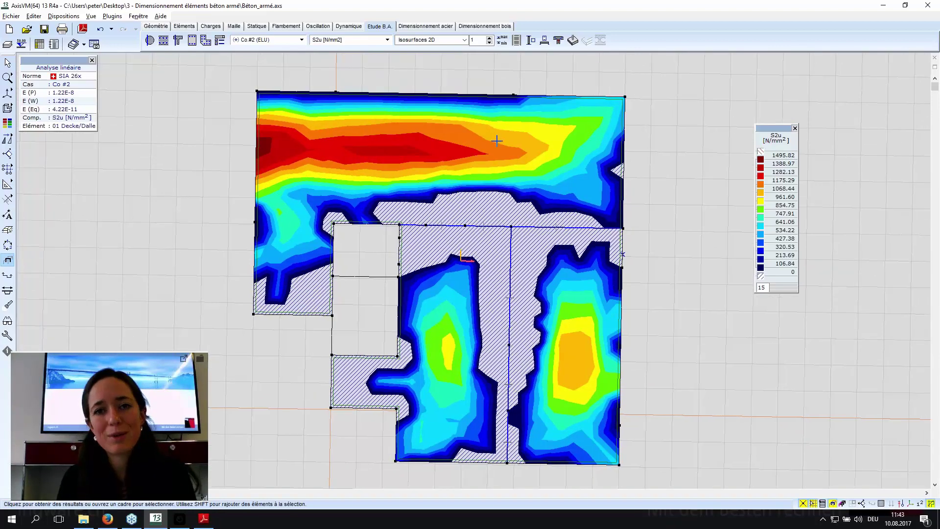
Start beam reinforcement design for both segments of the long rib between the slab's two lower bays, acknowledging the combination and rib-force notices.
{"action": "left_click", "coordinate": [545, 43]}
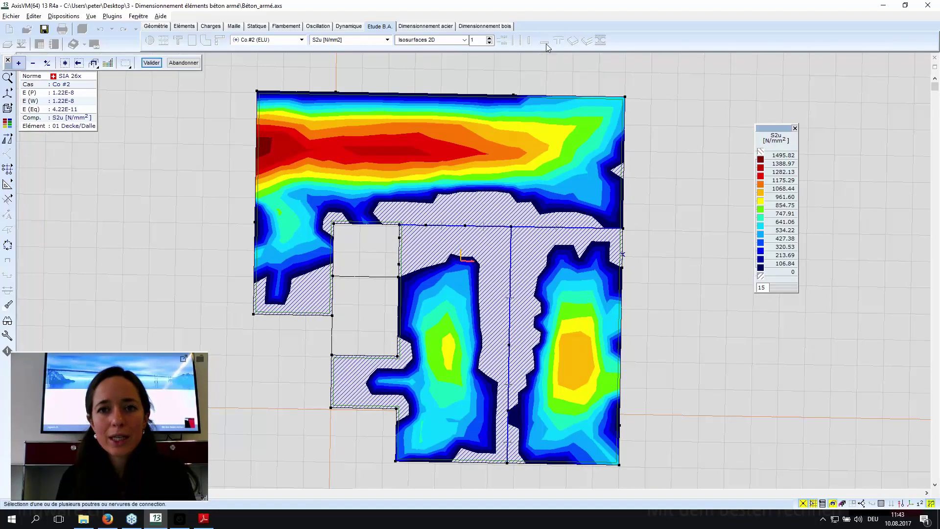
{"action": "left_click", "coordinate": [510, 279]}
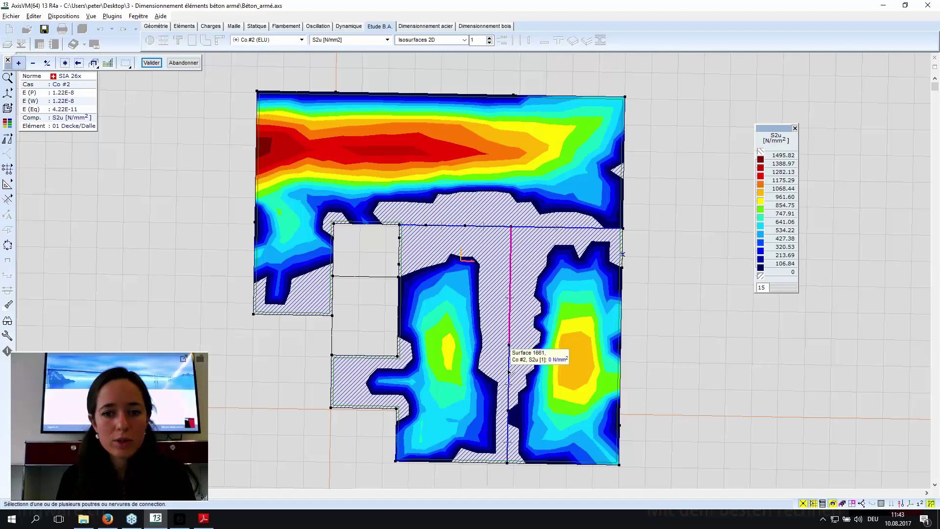
{"action": "left_click", "coordinate": [509, 372]}
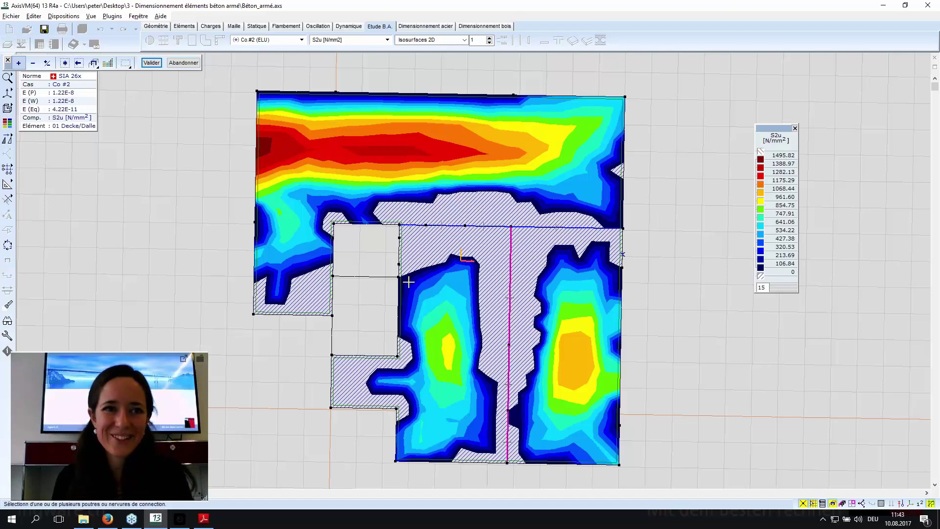
{"action": "left_click", "coordinate": [152, 63]}
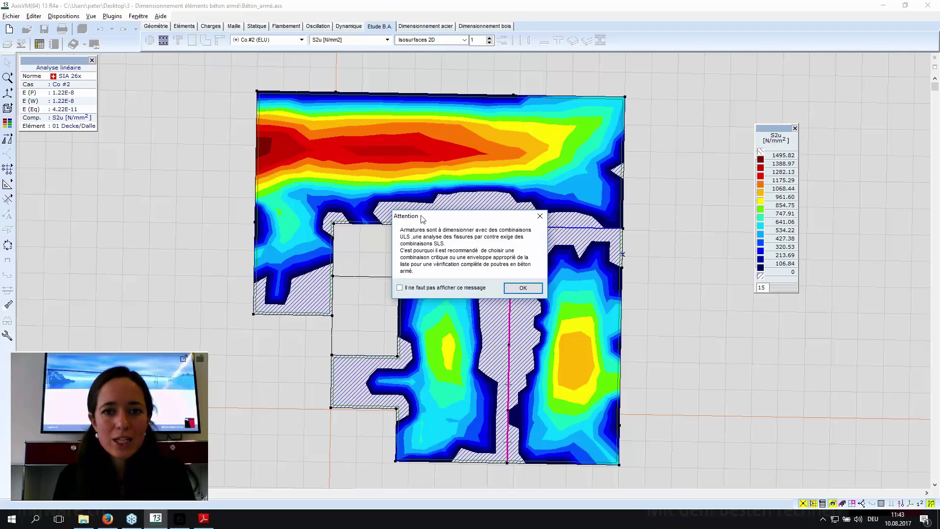
{"action": "left_click_drag", "start_coordinate": [426, 214], "coordinate": [435, 197]}
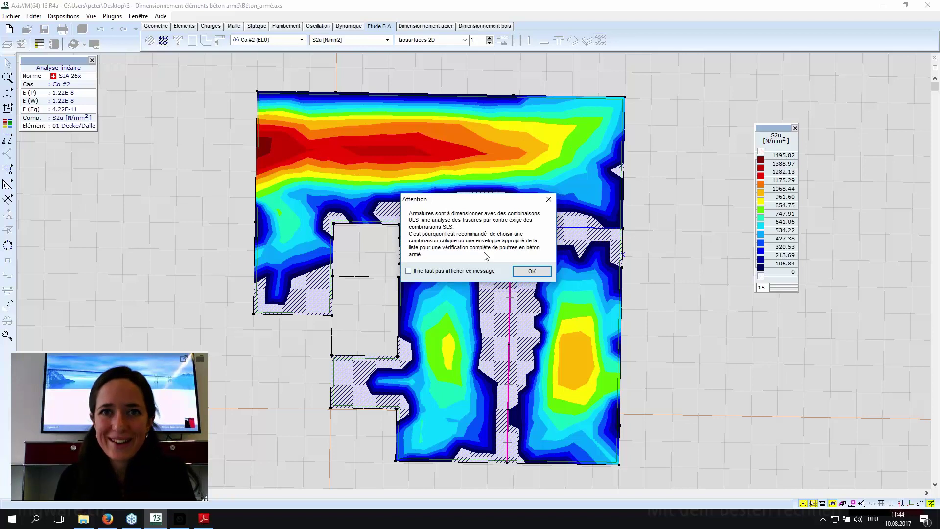
{"action": "left_click", "coordinate": [532, 272]}
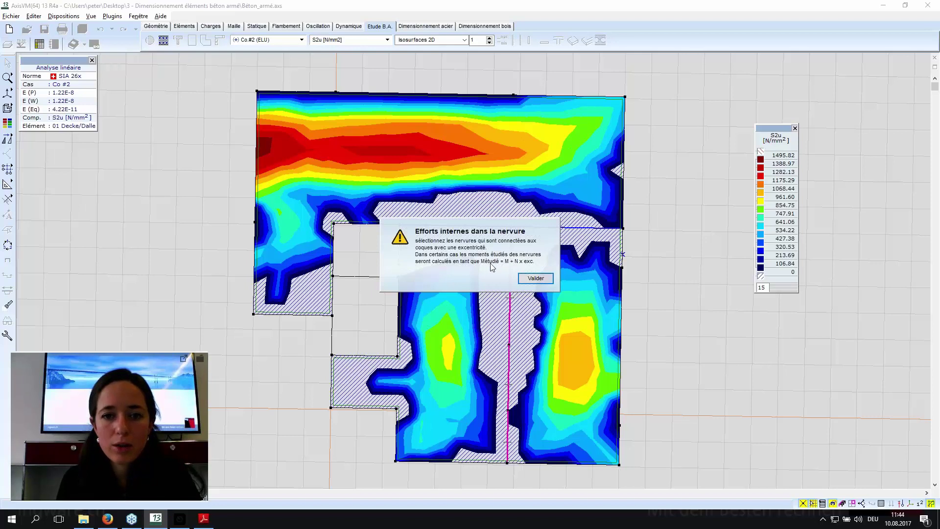
{"action": "left_click", "coordinate": [534, 279]}
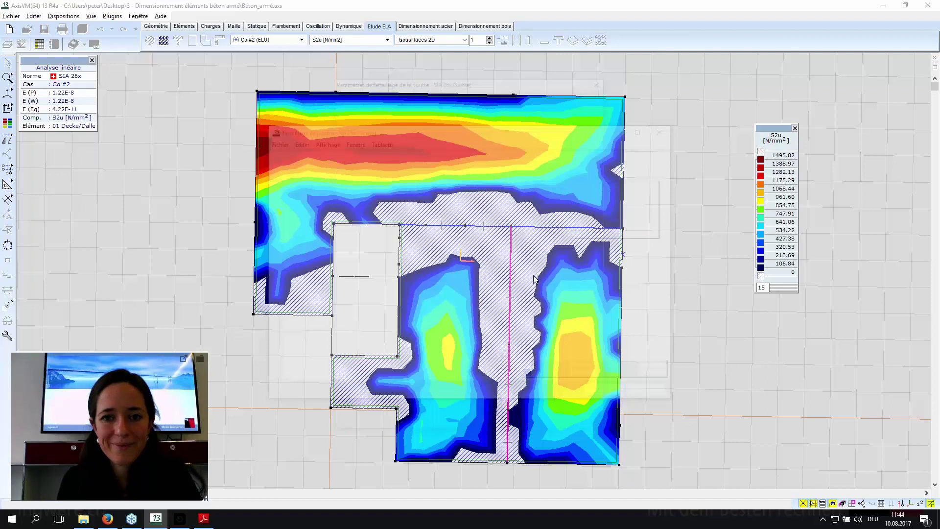
Set the T-section's effective flange width (beff) to 2700 mm in the beam reinforcement parameters.
{"action": "left_click_drag", "start_coordinate": [484, 80], "coordinate": [498, 66]}
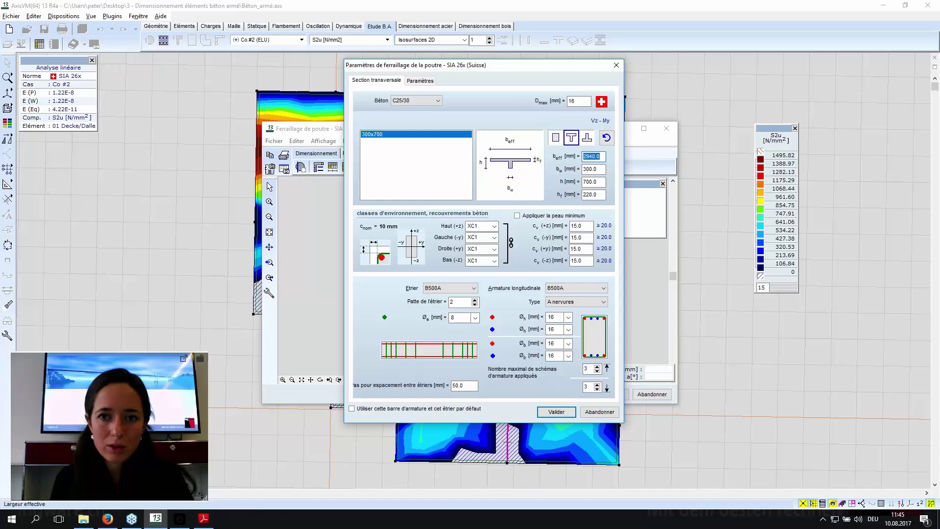
{"action": "type", "text": "27"}
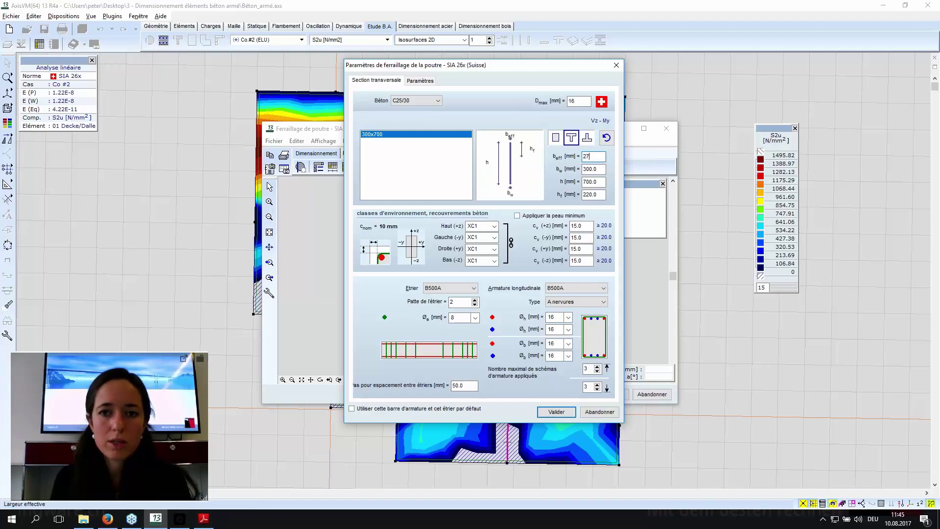
{"action": "type", "text": "00"}
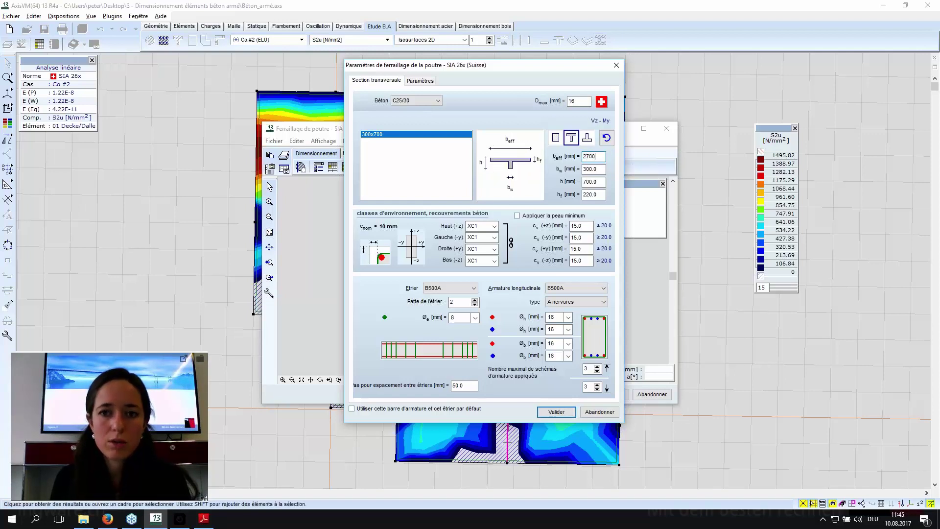
{"action": "left_click", "coordinate": [597, 169]}
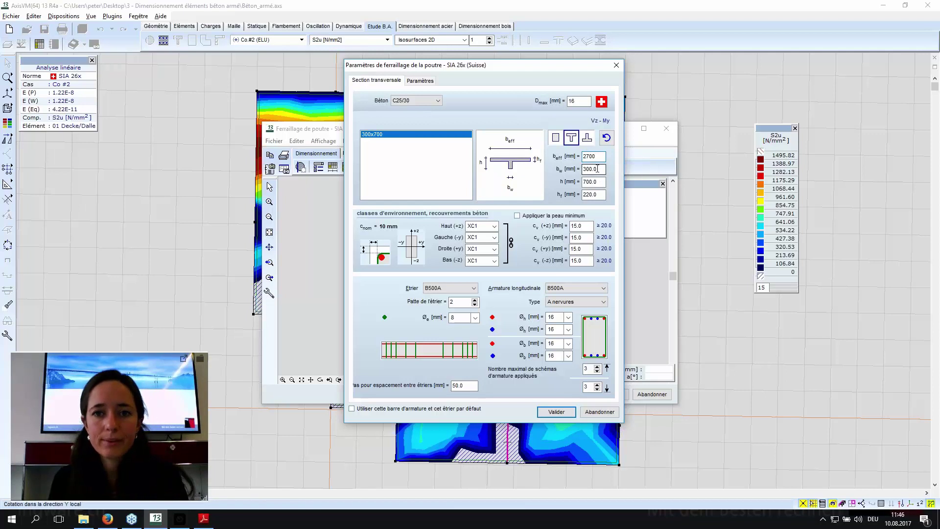
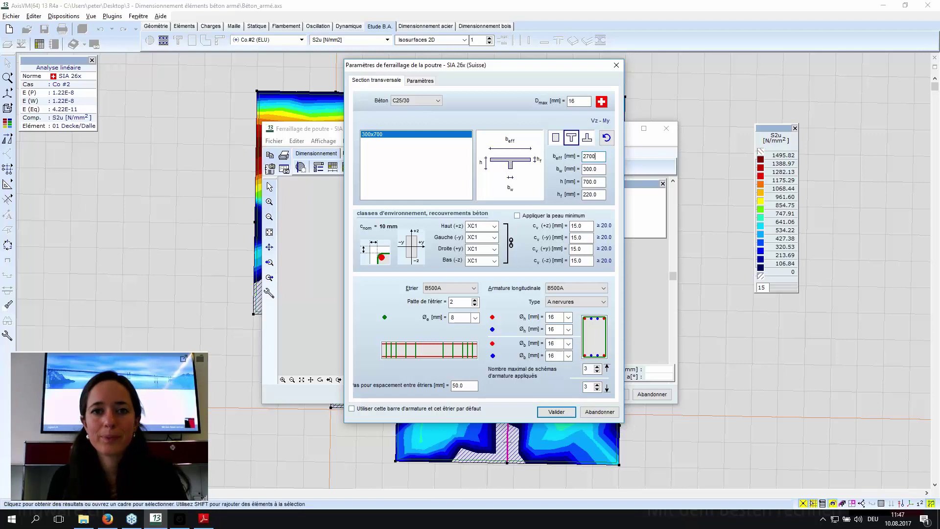
Try a custom concrete compression strut angle of 38° in the beam design parameters and return it to the 45° option.
{"action": "left_click", "coordinate": [423, 81]}
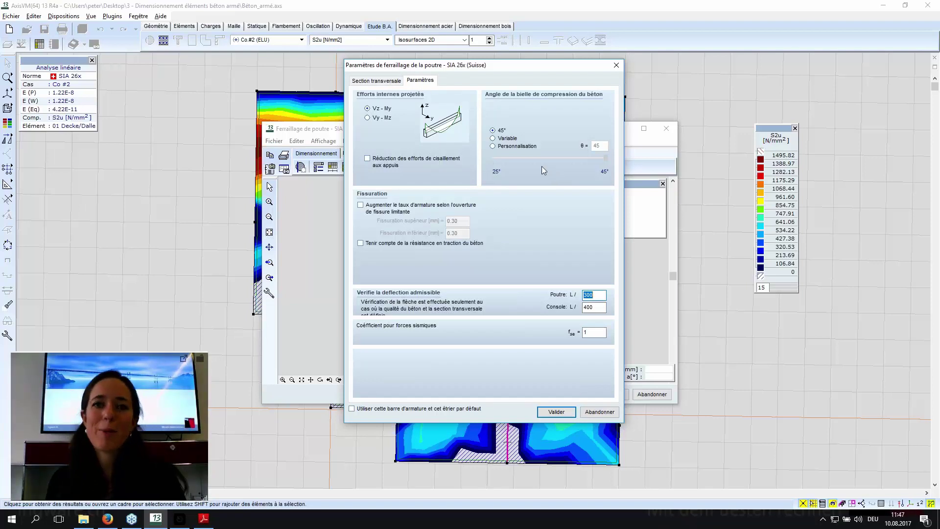
{"action": "left_click", "coordinate": [498, 146]}
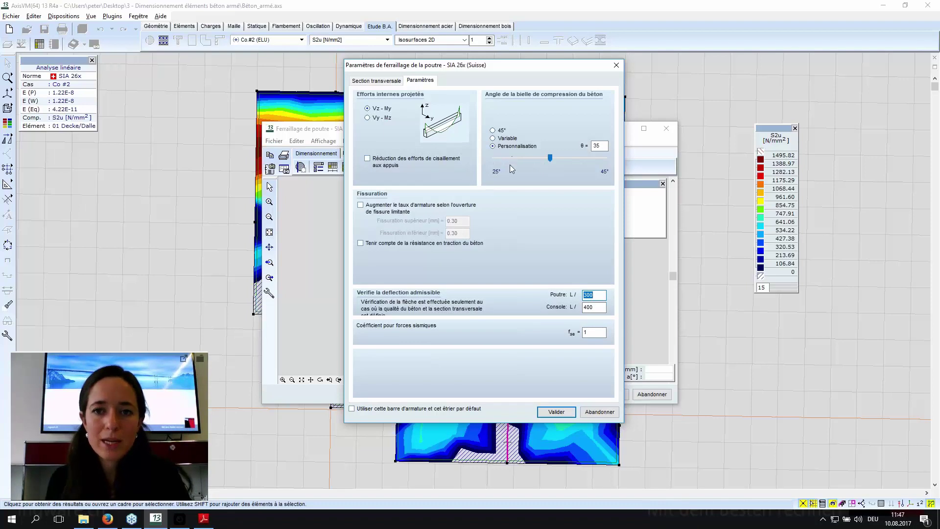
{"action": "left_click", "coordinate": [547, 159]}
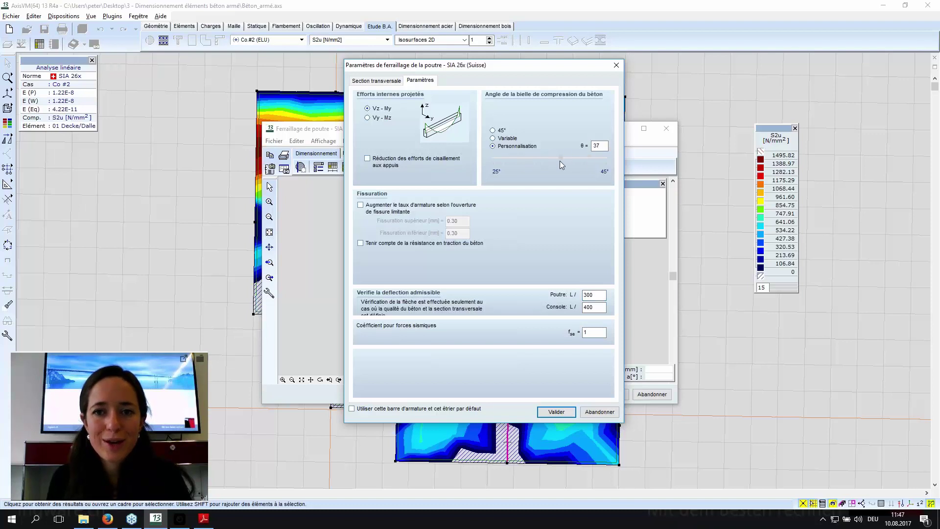
{"action": "left_click", "coordinate": [565, 160]}
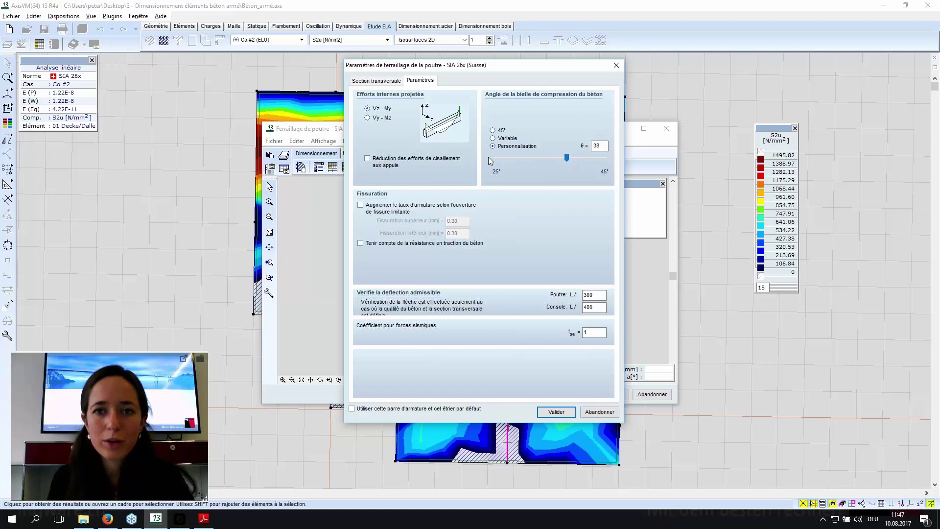
{"action": "left_click", "coordinate": [513, 140]}
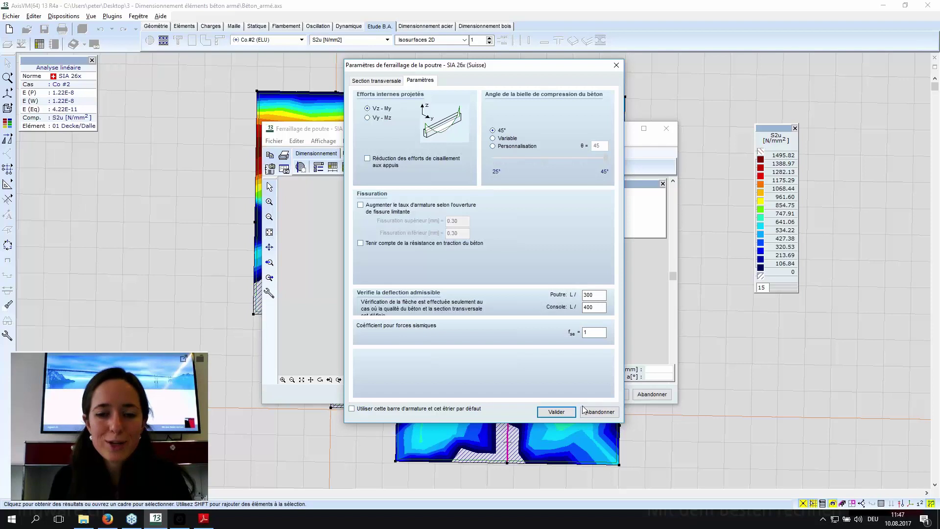
Accept the beam reinforcement parameters, acknowledge the combination notice and enlarge the design window to show the full beam diagrams.
{"action": "left_click", "coordinate": [563, 411]}
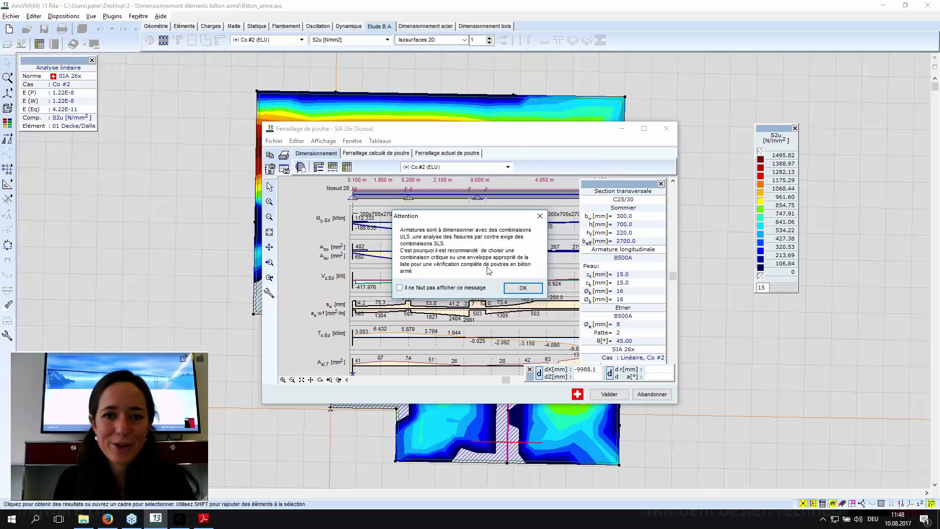
{"action": "left_click", "coordinate": [521, 289]}
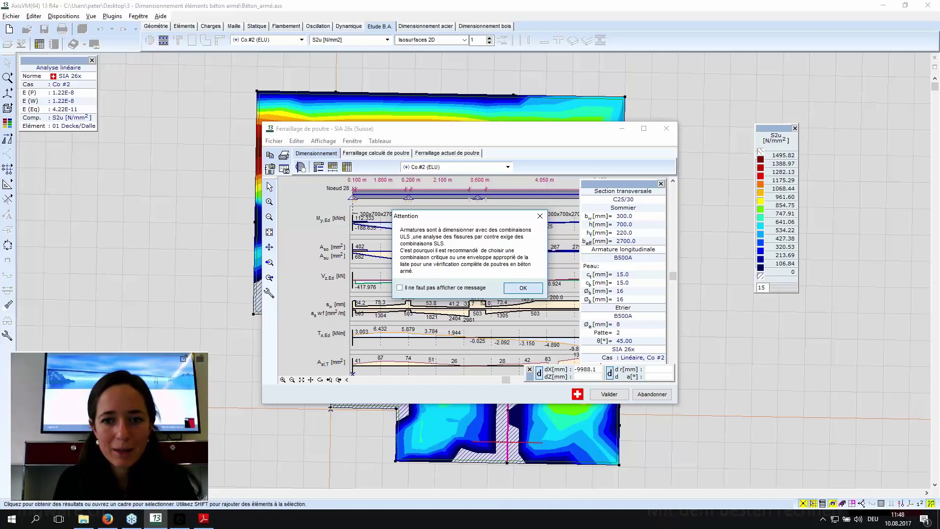
{"action": "left_click", "coordinate": [644, 128]}
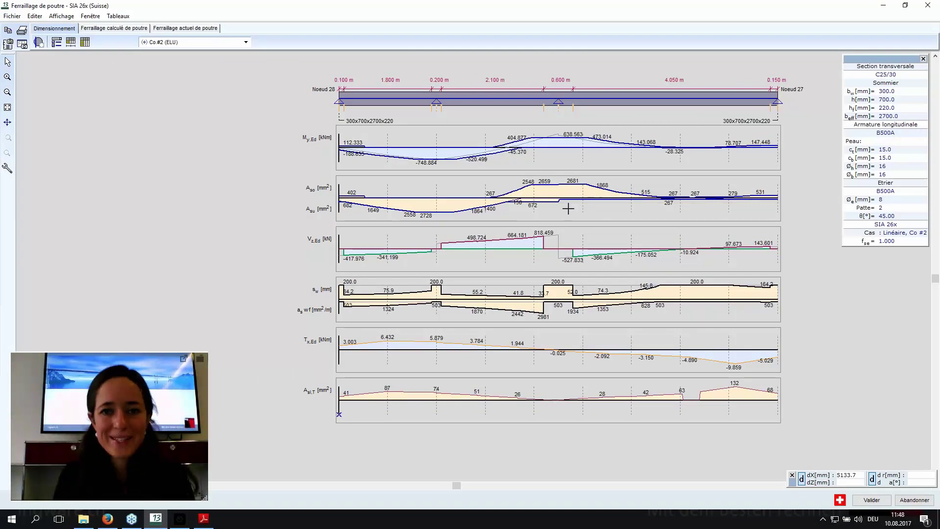
{"action": "scroll", "coordinate": [565, 207], "scroll_direction": "up", "scroll_amount": 1}
{"action": "mouse_move", "coordinate": [565, 208]}
{"action": "middle_mouse_down"}
{"action": "mouse_move", "coordinate": [589, 199]}
{"action": "mouse_move", "coordinate": [578, 197]}
{"action": "middle_mouse_up"}
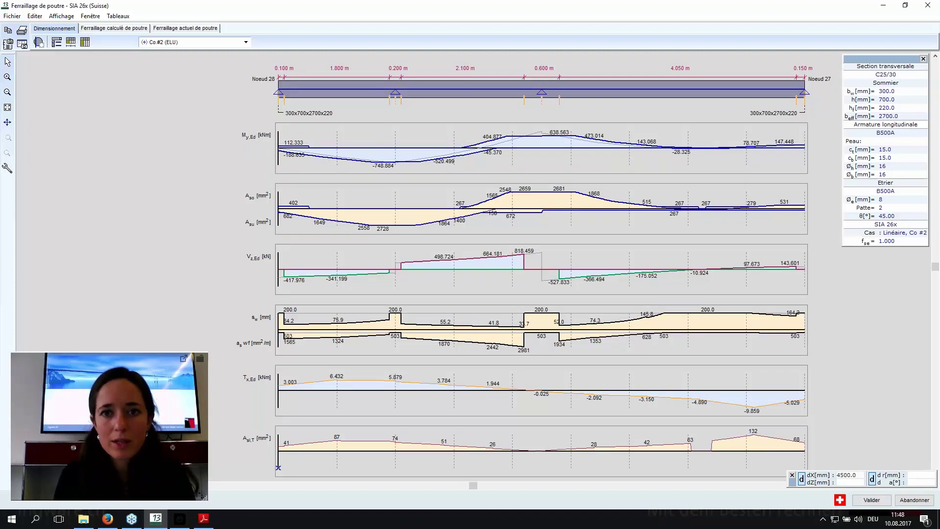
Turn off automatic sizing for the third support and set its actual widths t1 and t2 to 400 mm each.
{"action": "left_click", "coordinate": [544, 92]}
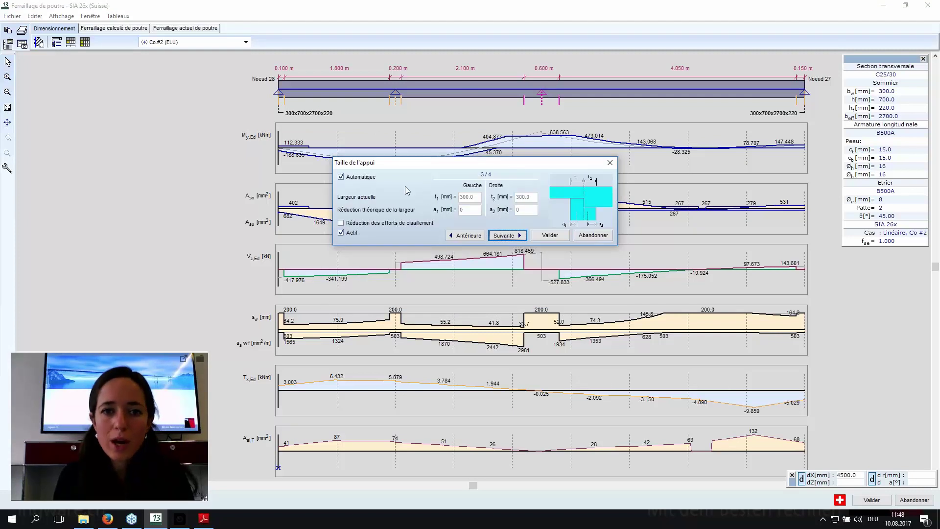
{"action": "left_click", "coordinate": [368, 178]}
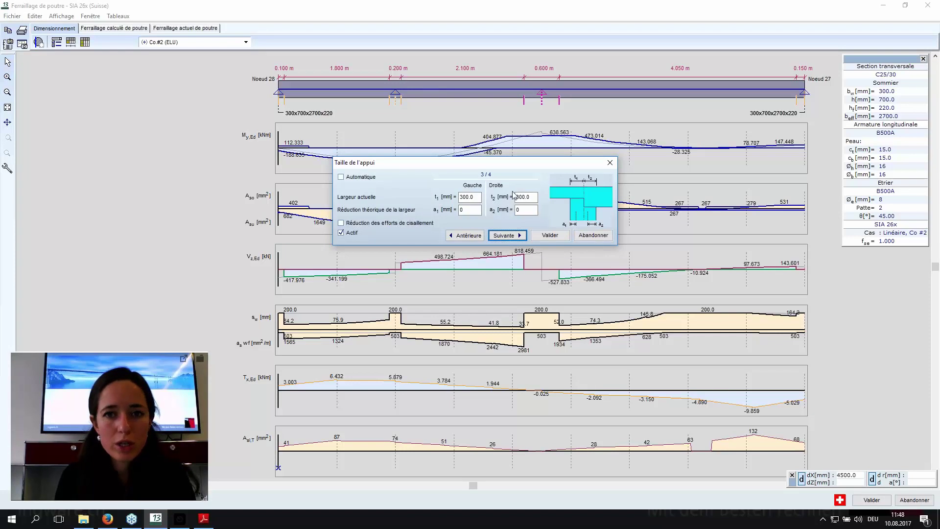
{"action": "double_click", "coordinate": [469, 197]}
{"action": "type", "text": "4"}
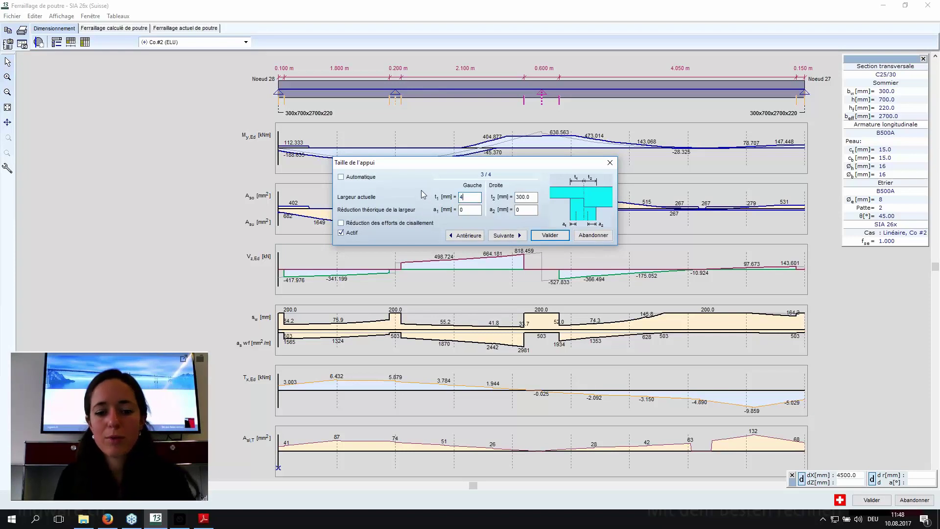
{"action": "type", "text": "00"}
{"action": "double_click", "coordinate": [528, 197]}
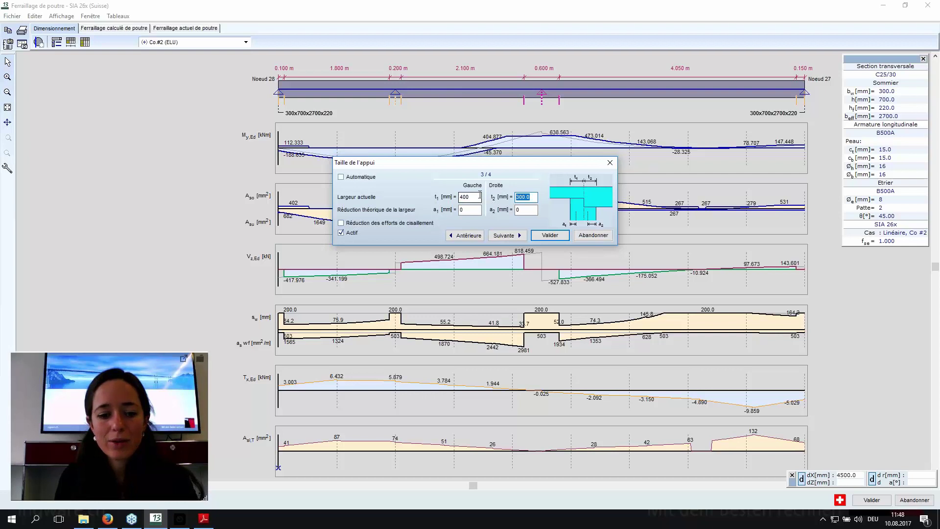
{"action": "type", "text": "400"}
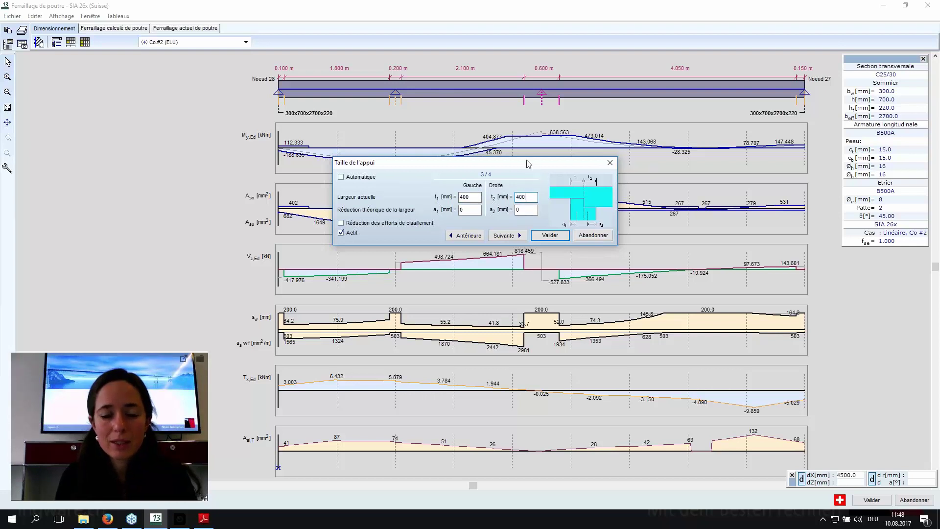
Check the size settings of the end support at node 27, go back to the third support and apply the support sizes, dismissing the notice.
{"action": "left_click_drag", "start_coordinate": [528, 163], "coordinate": [524, 202]}
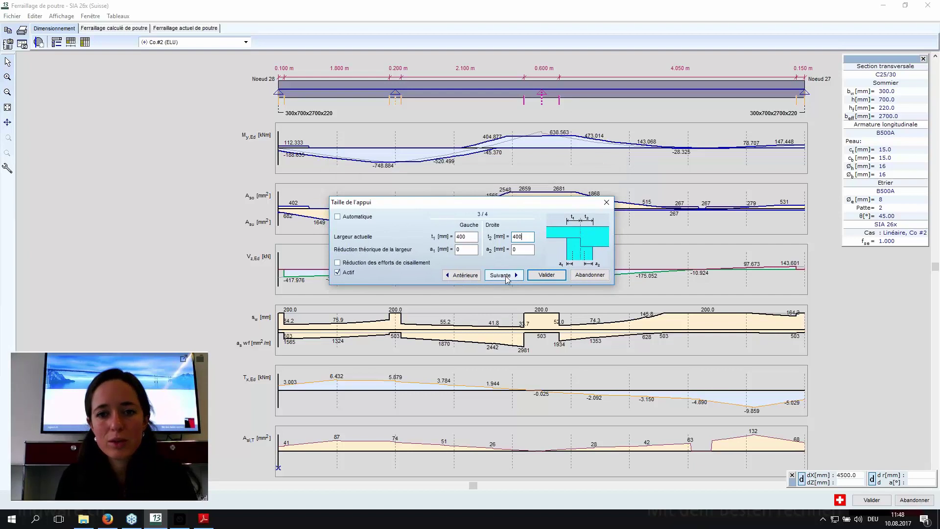
{"action": "left_click", "coordinate": [506, 275]}
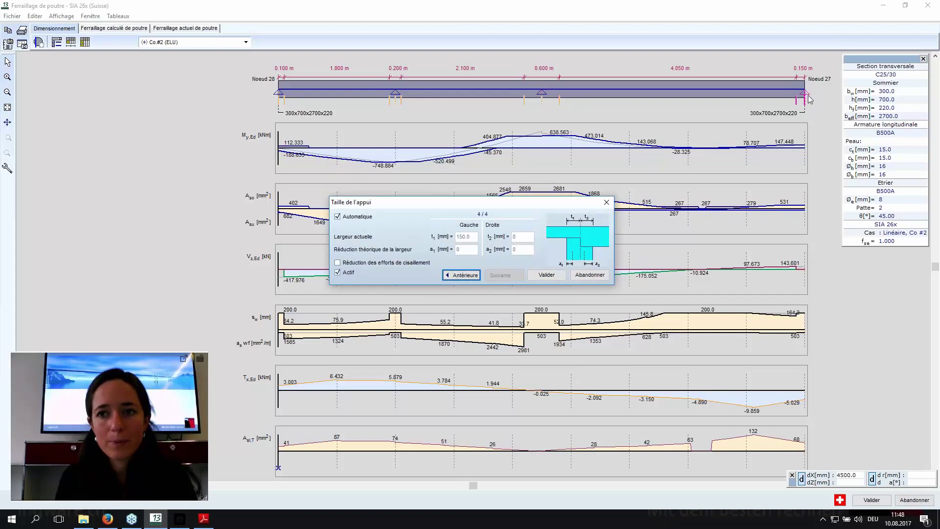
{"action": "left_click", "coordinate": [475, 275]}
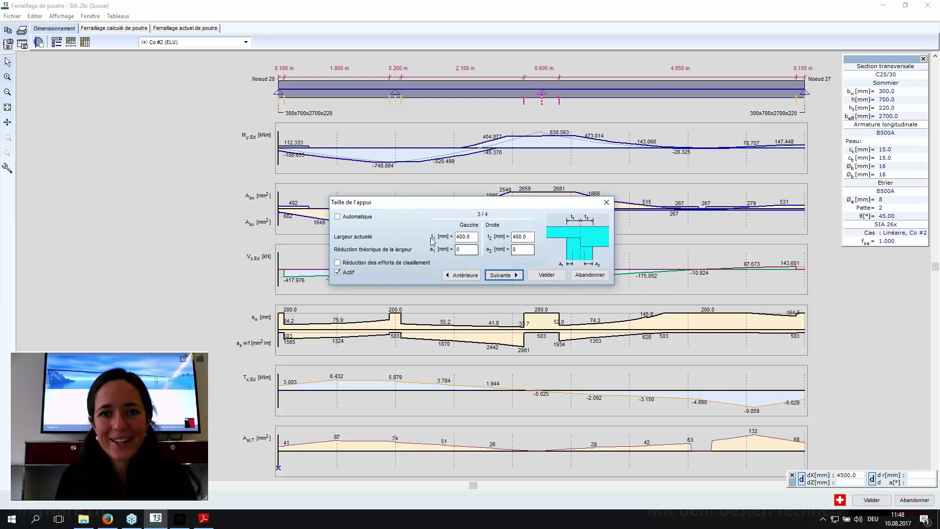
{"action": "left_click", "coordinate": [546, 277]}
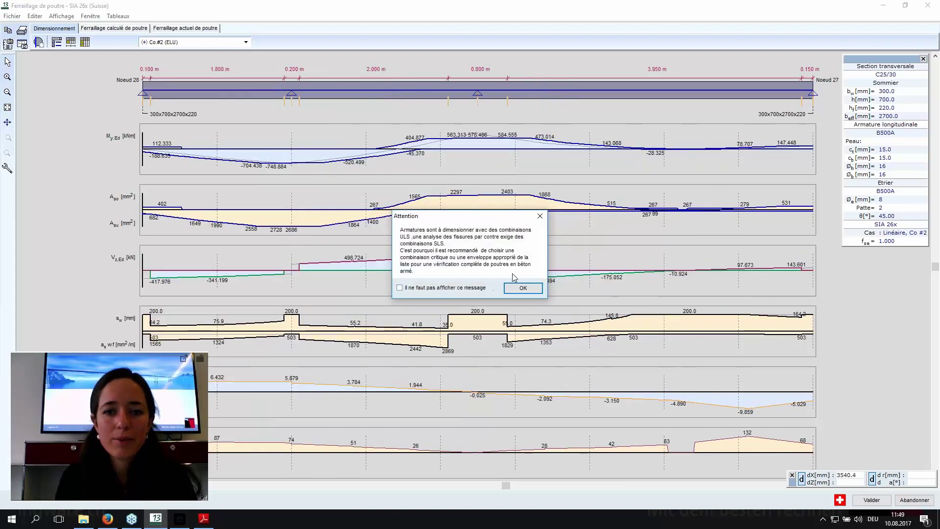
{"action": "left_click", "coordinate": [523, 288]}
{"action": "scroll", "coordinate": [476, 173], "scroll_direction": "down", "scroll_amount": 1}
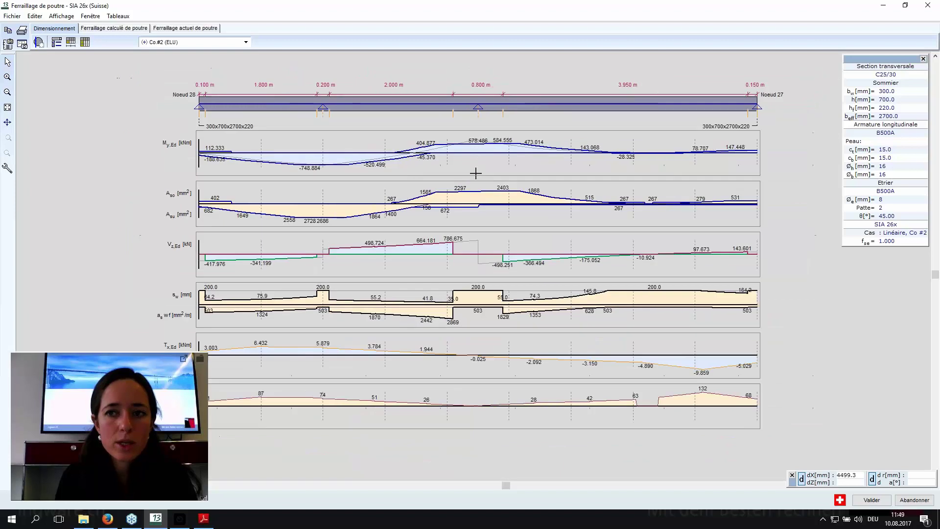
Examine the rib's design diagrams for moments, shear, torsion and required reinforcement, moving the section data window clear of them.
{"action": "middle_click_drag", "start_coordinate": [190, 104], "coordinate": [253, 94]}
{"action": "left_click_drag", "start_coordinate": [850, 62], "coordinate": [120, 83]}
{"action": "scroll", "coordinate": [470, 174], "scroll_direction": "up", "scroll_amount": 1}
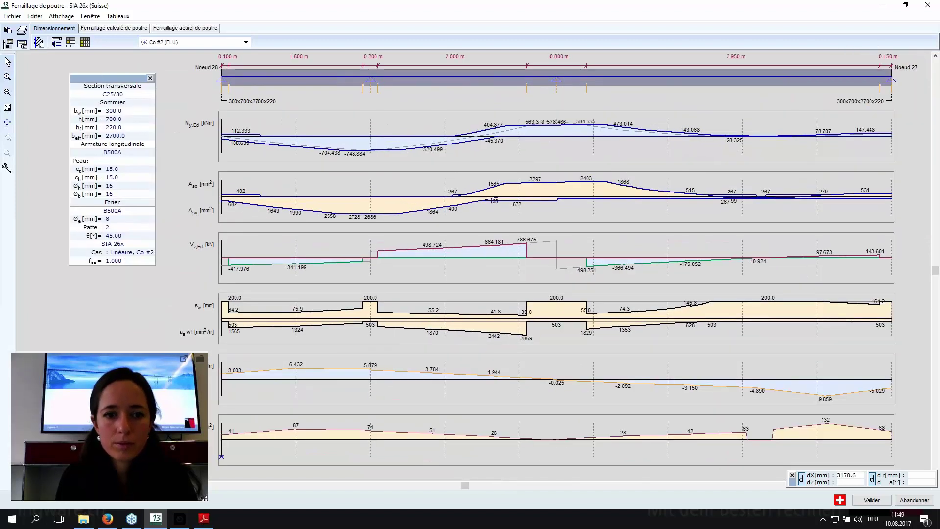
{"action": "middle_click_drag", "start_coordinate": [472, 179], "coordinate": [503, 193]}
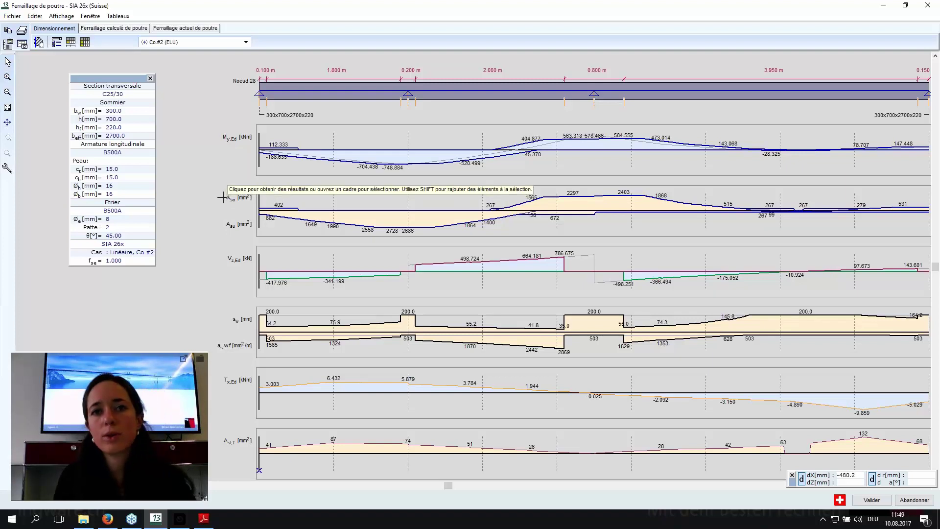
{"action": "scroll", "coordinate": [296, 216], "scroll_direction": "down", "scroll_amount": 1}
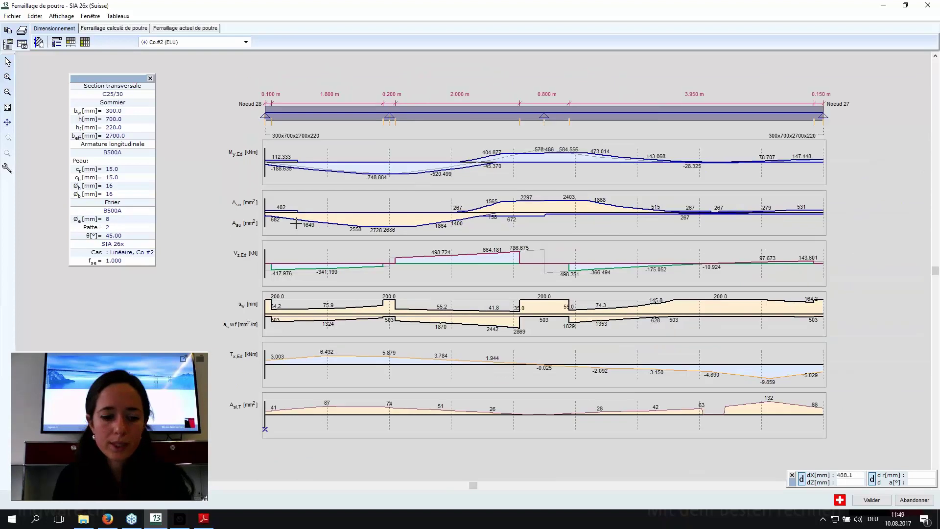
{"action": "scroll", "coordinate": [297, 216], "scroll_direction": "up", "scroll_amount": 1}
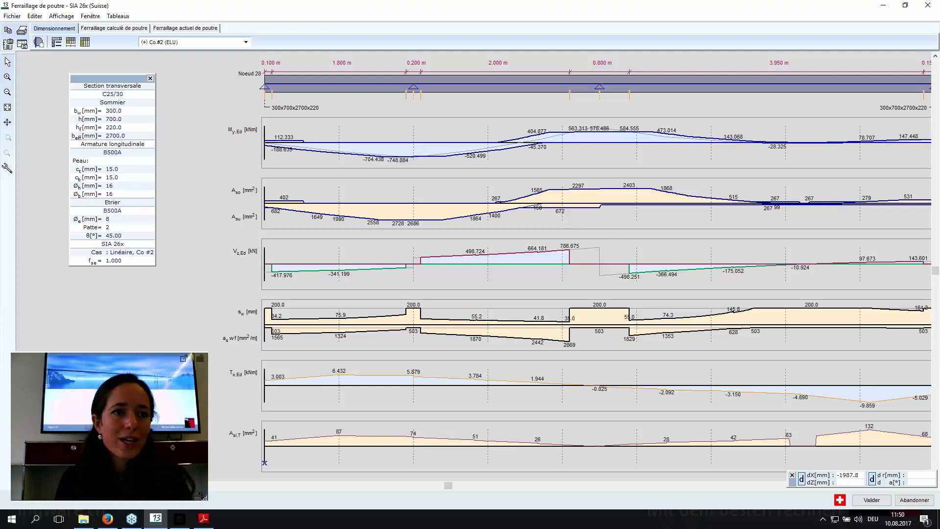
Review the calculated reinforcement, crack width and resistance diagrams along the rib and accept the beam design.
{"action": "left_click", "coordinate": [114, 28]}
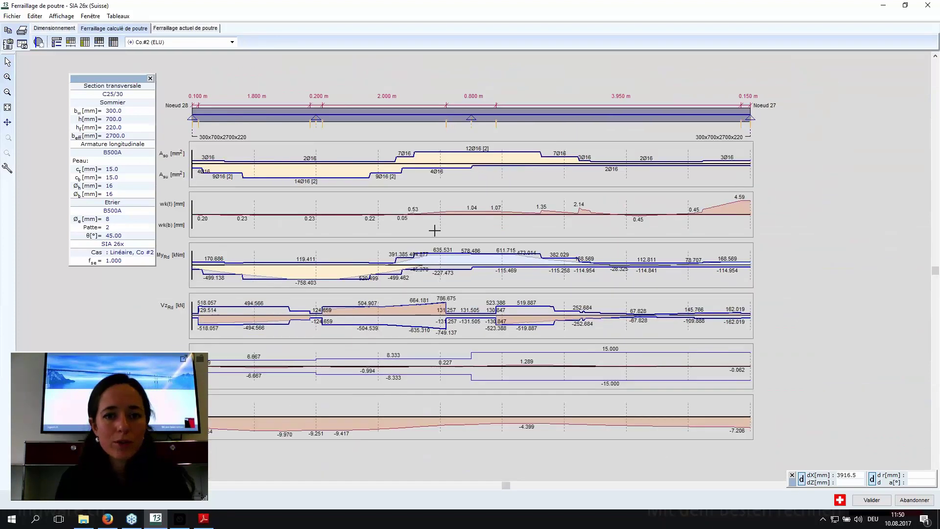
{"action": "middle_click_drag", "start_coordinate": [402, 242], "coordinate": [514, 235]}
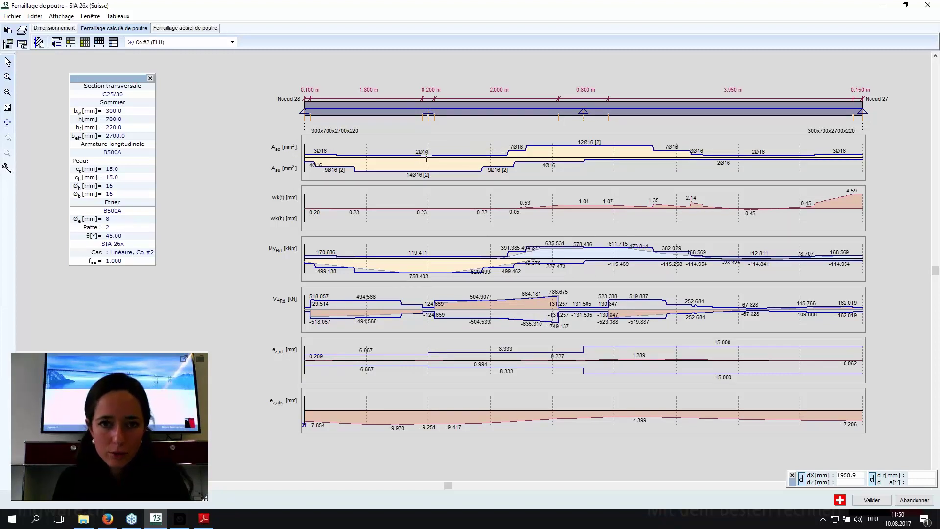
{"action": "scroll", "coordinate": [415, 159], "scroll_direction": "up", "scroll_amount": 1}
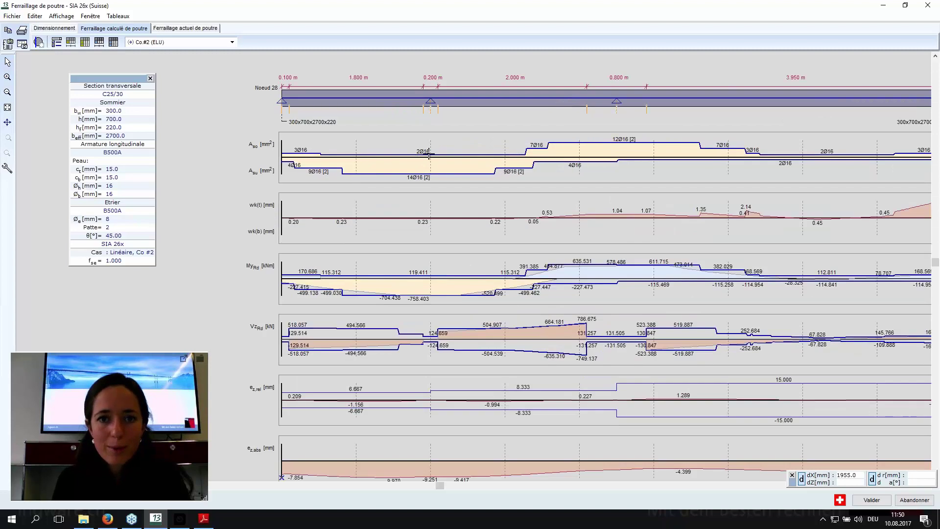
{"action": "scroll", "coordinate": [429, 156], "scroll_direction": "down", "scroll_amount": 1}
{"action": "scroll", "coordinate": [430, 156], "scroll_direction": "down", "scroll_amount": 1}
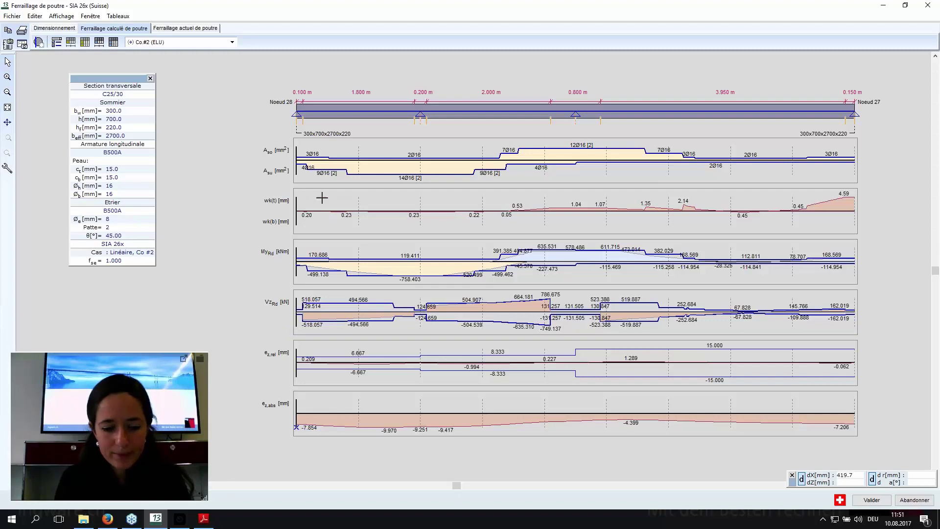
{"action": "left_click", "coordinate": [871, 500]}
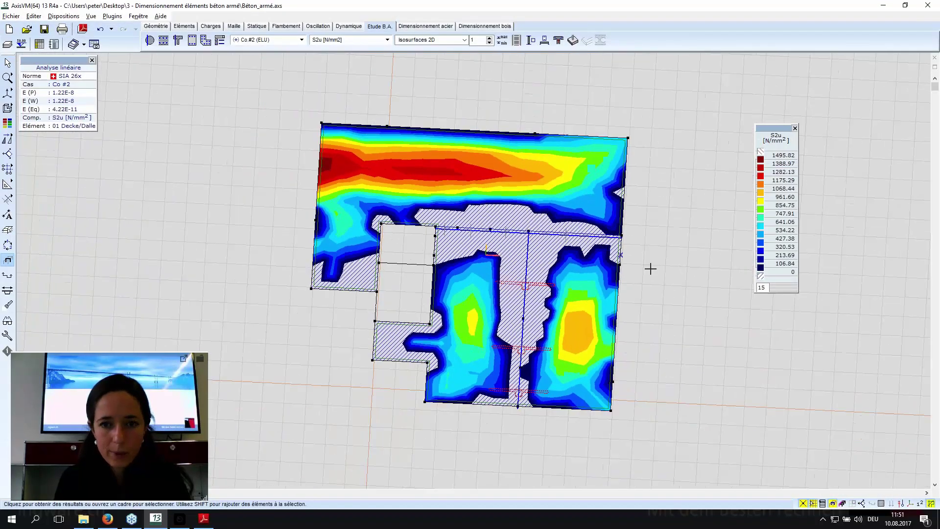
Turn off the display of parts and show only the Rez-de-Chaussée storey in a 3D view of its walls and columns.
{"action": "middle_click_drag", "start_coordinate": [653, 266], "coordinate": [639, 290]}
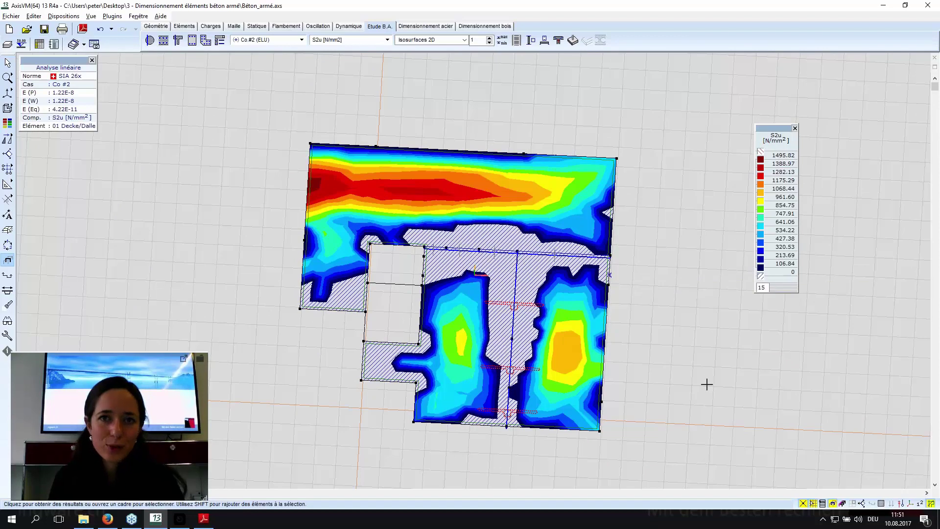
{"action": "middle_click_drag", "start_coordinate": [706, 386], "coordinate": [688, 361]}
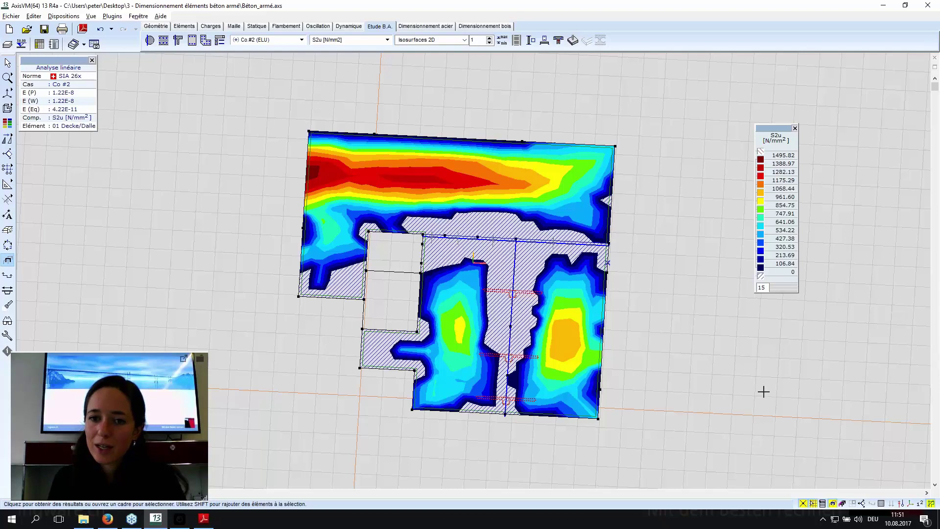
{"action": "left_click", "coordinate": [832, 503]}
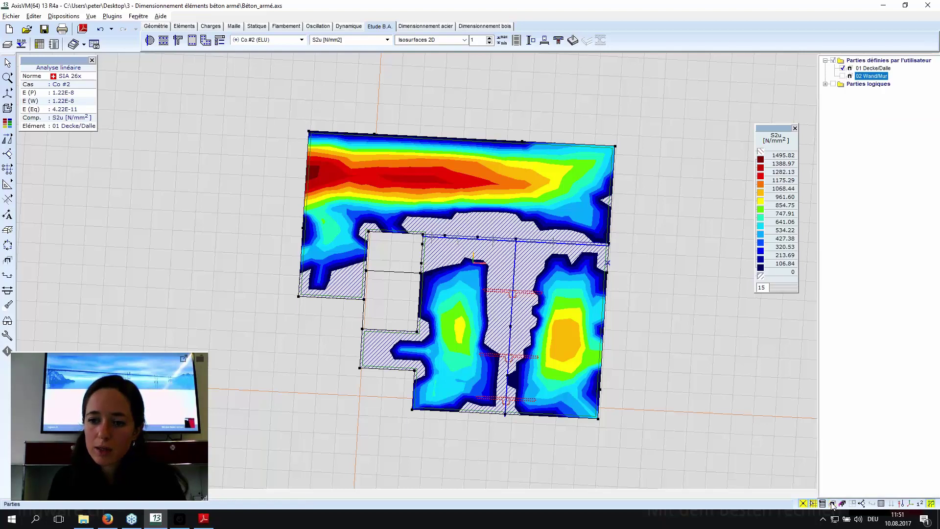
{"action": "left_click", "coordinate": [823, 503]}
{"action": "left_click", "coordinate": [827, 479]}
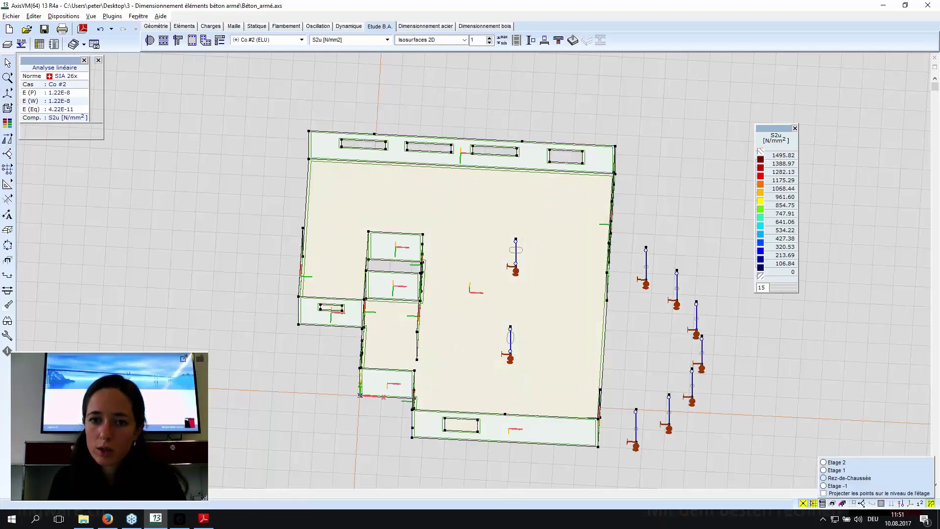
{"action": "middle_click_drag", "start_coordinate": [550, 342], "coordinate": [550, 279]}
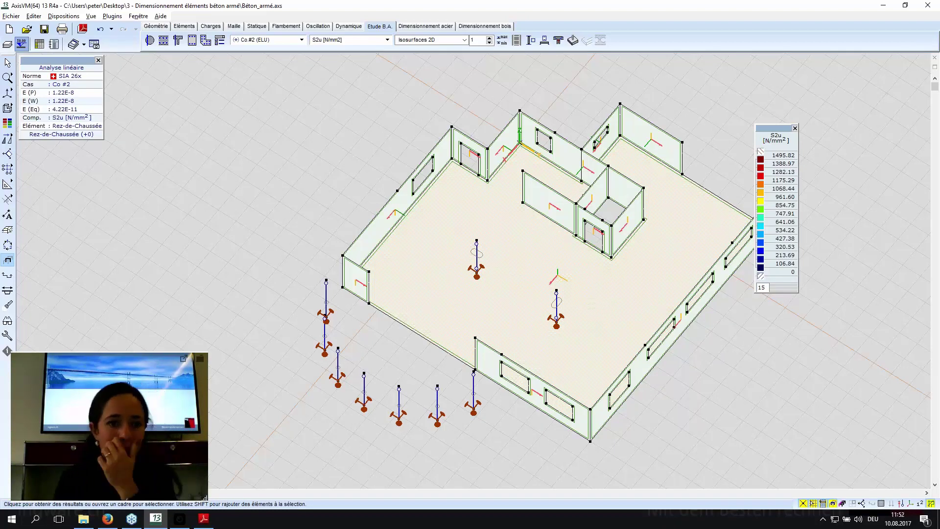
{"action": "middle_click_drag", "start_coordinate": [594, 308], "coordinate": [558, 238]}
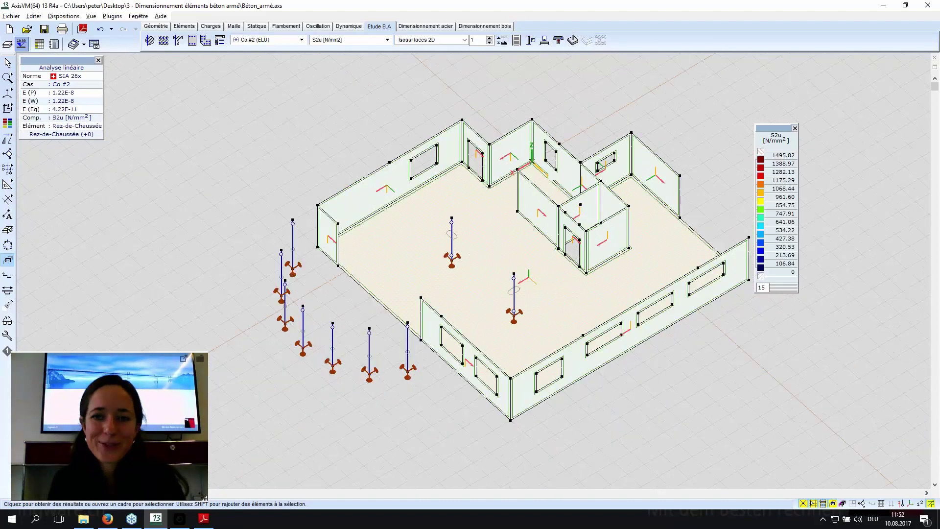
{"action": "middle_click_drag", "start_coordinate": [587, 274], "coordinate": [517, 304]}
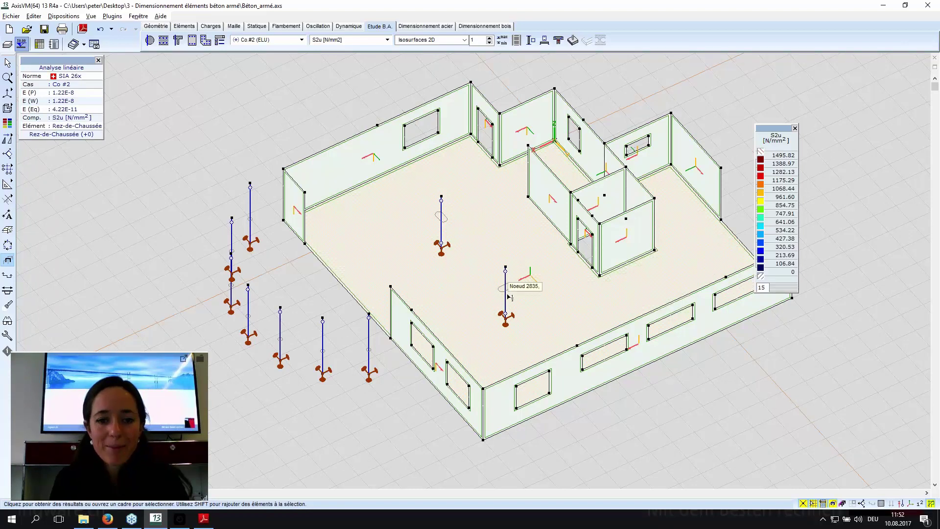
{"action": "middle_click_drag", "start_coordinate": [507, 295], "coordinate": [500, 311]}
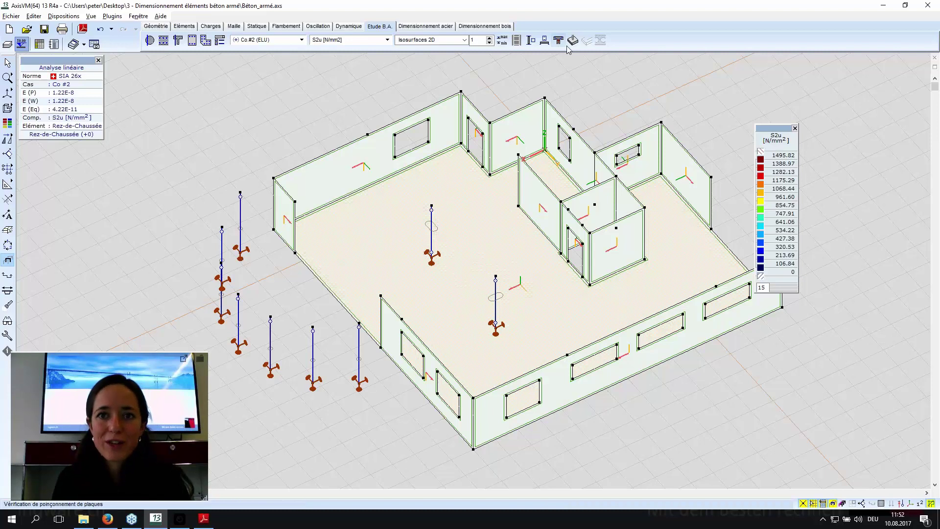
Start the column reinforcement check for the interior column nearest the long wall with four windows.
{"action": "left_click", "coordinate": [531, 44]}
{"action": "left_click", "coordinate": [496, 311]}
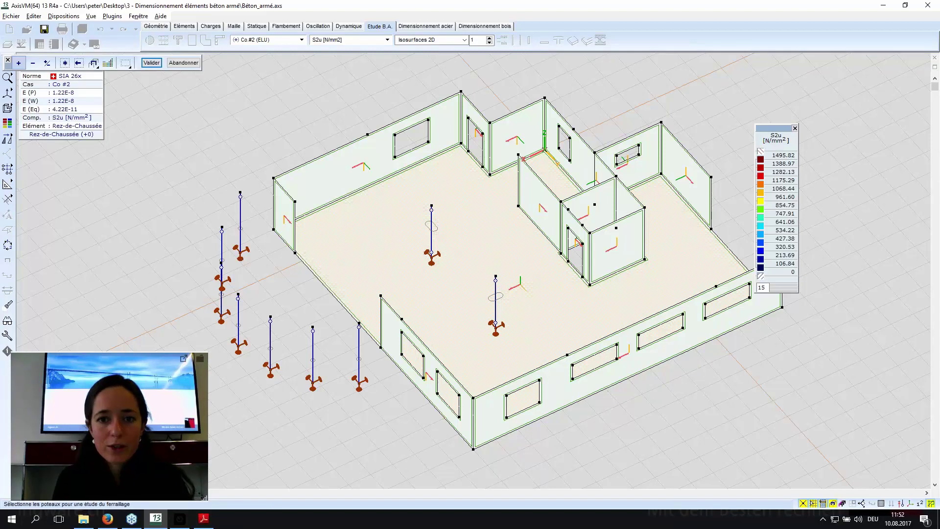
{"action": "left_click", "coordinate": [151, 63]}
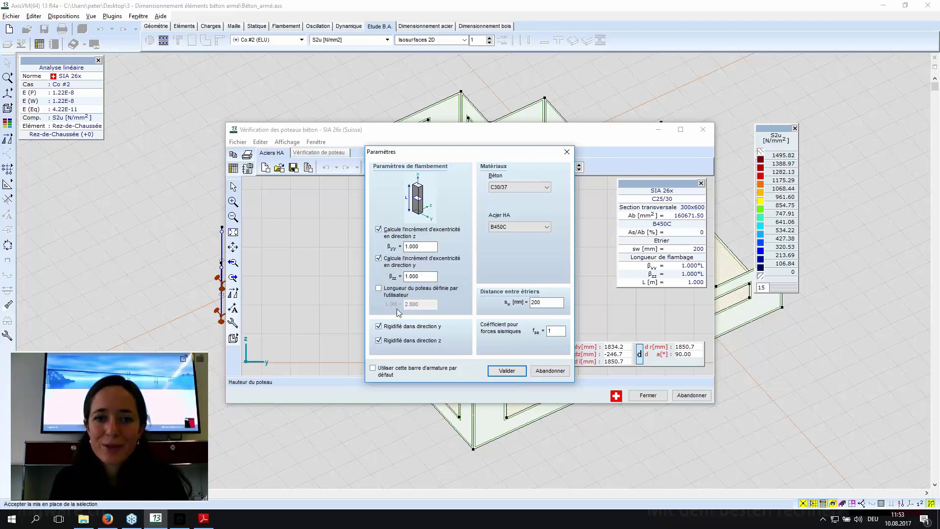
Define a custom column length of 2.6 m in the buckling parameters and accept the column parameters.
{"action": "left_click", "coordinate": [386, 291]}
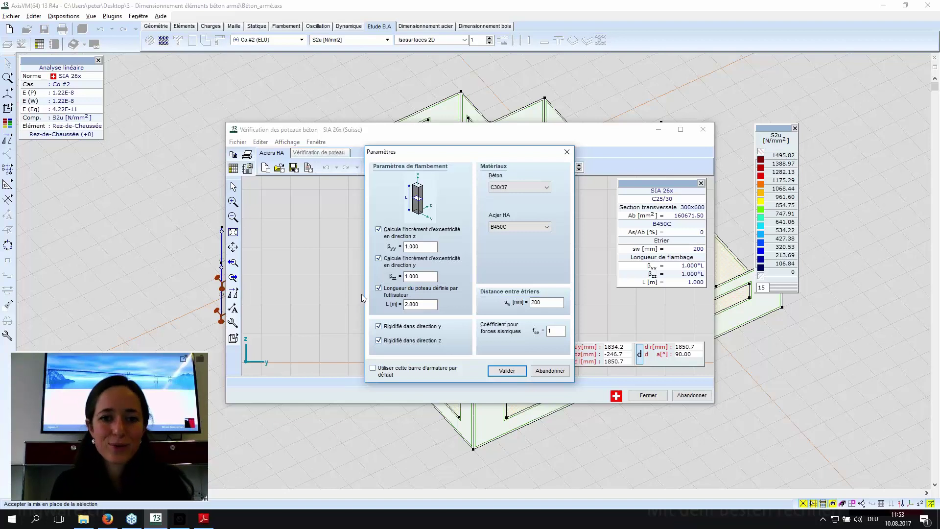
{"action": "double_click", "coordinate": [422, 302]}
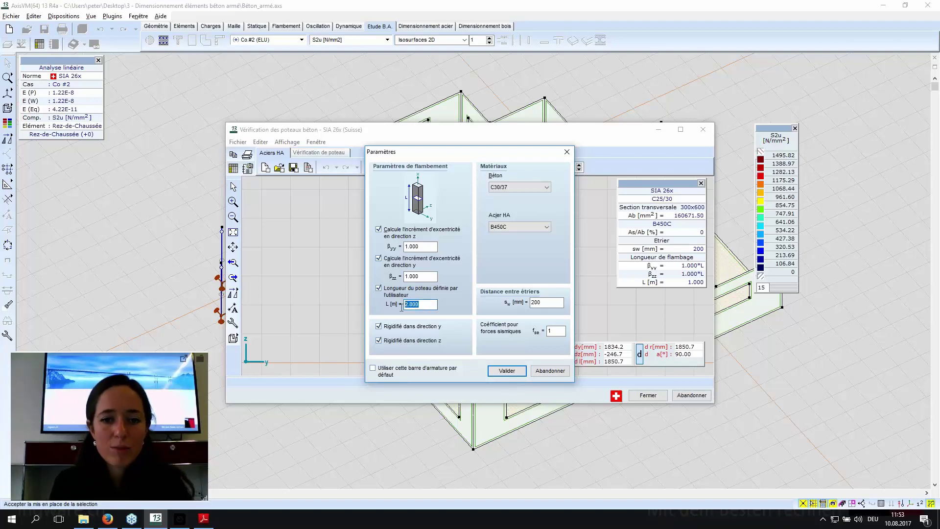
{"action": "type", "text": "2.6"}
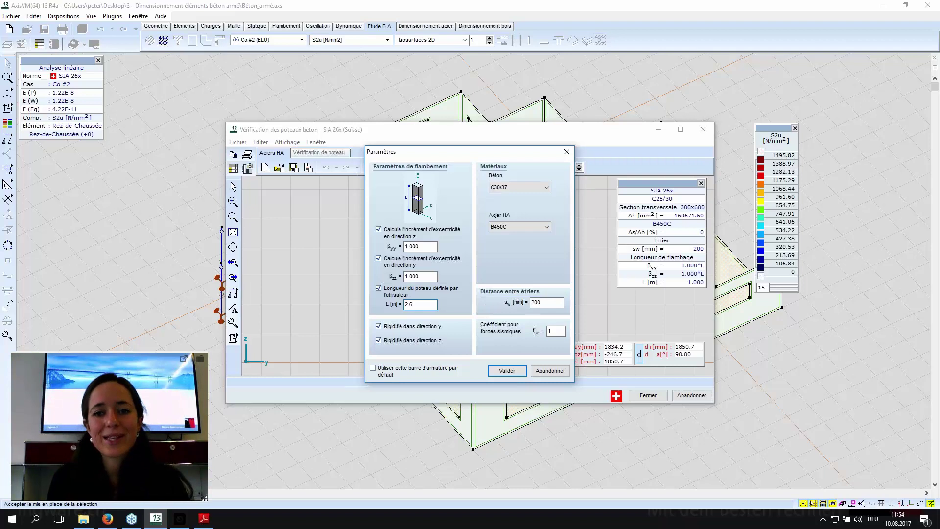
{"action": "left_click", "coordinate": [550, 303]}
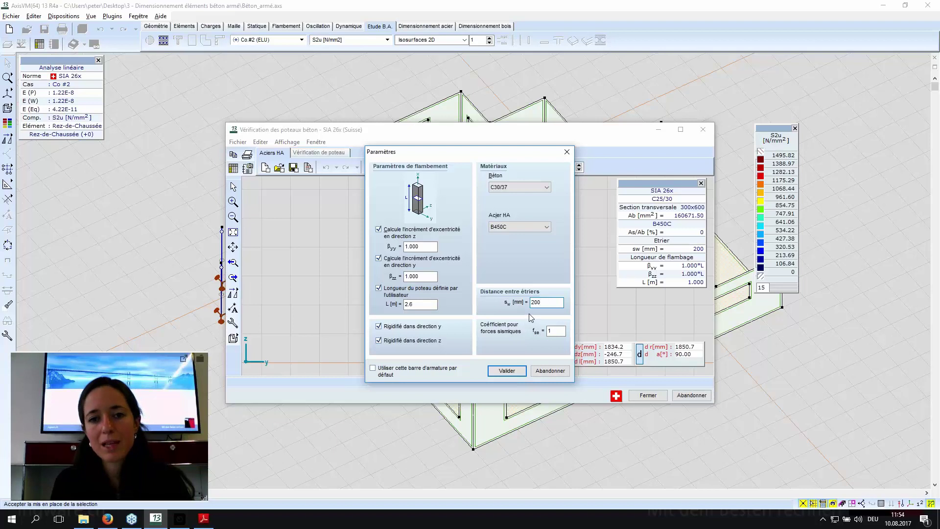
{"action": "left_click", "coordinate": [508, 371]}
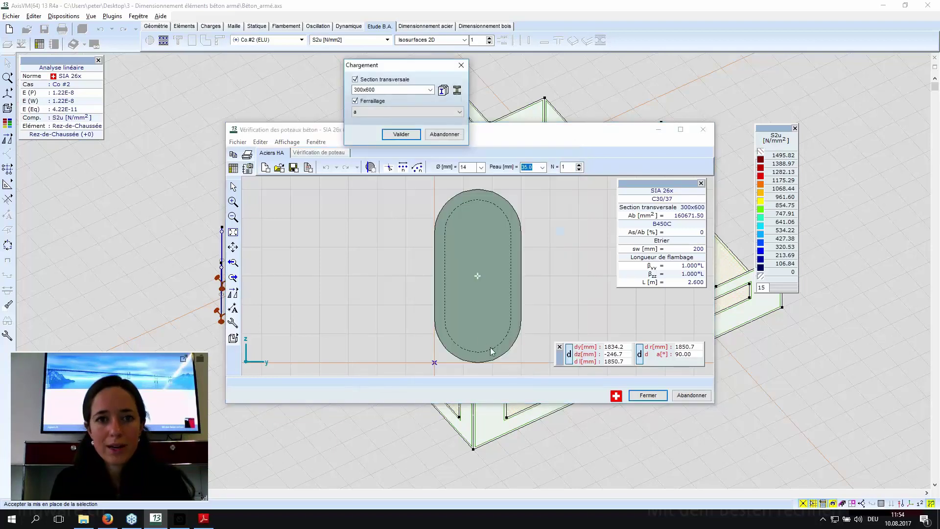
Load the 300x600 cross-section without its saved reinforcement set and enlarge the column check window.
{"action": "left_click", "coordinate": [388, 112]}
{"action": "left_click", "coordinate": [388, 117]}
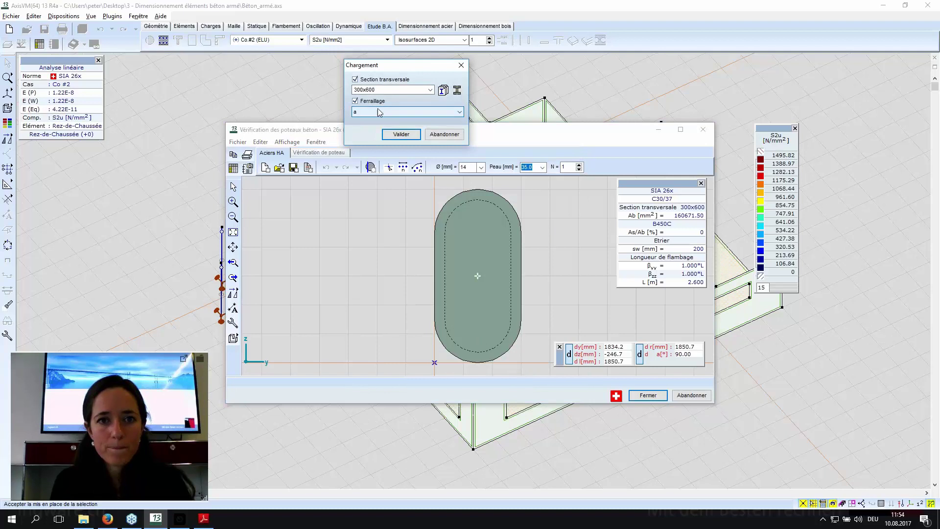
{"action": "left_click", "coordinate": [374, 101]}
{"action": "left_click", "coordinate": [402, 139]}
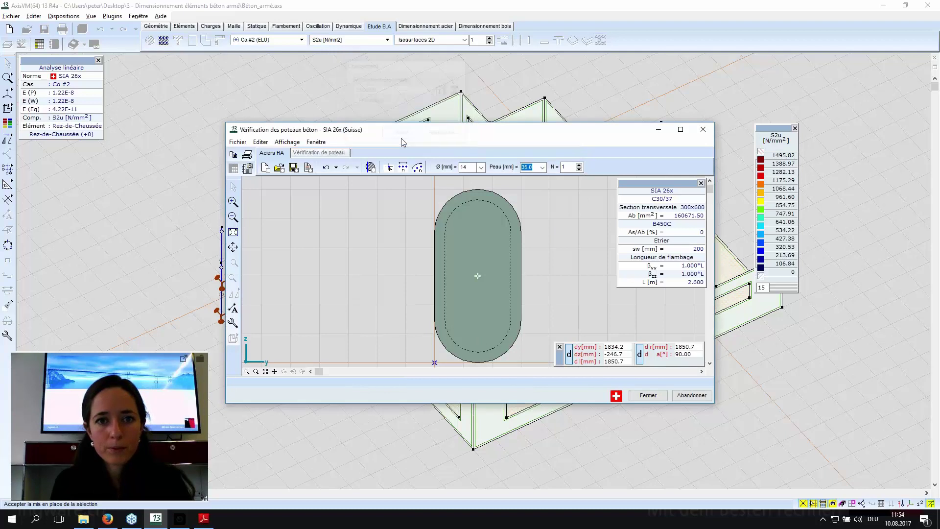
{"action": "left_click", "coordinate": [680, 130]}
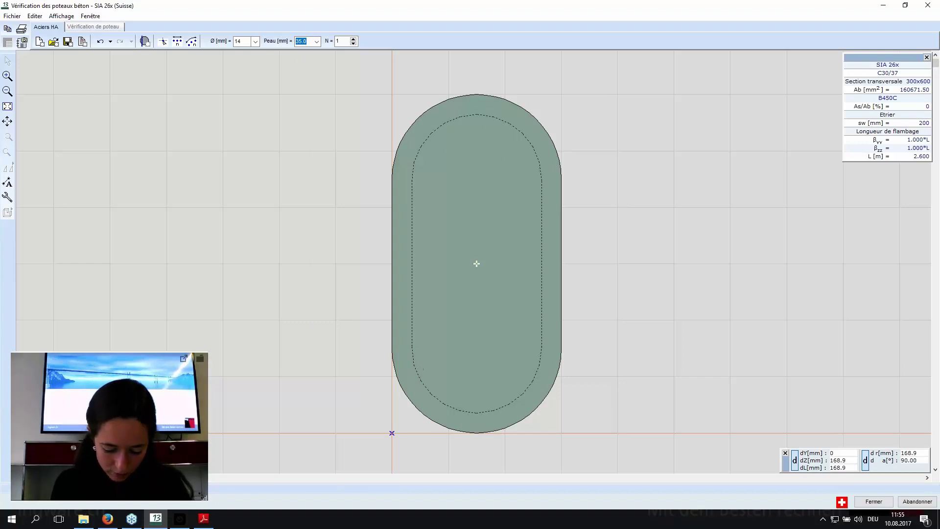
Place five single 14 mm bars on the cover line along the left straight side of the column section.
{"action": "left_click", "coordinate": [163, 43]}
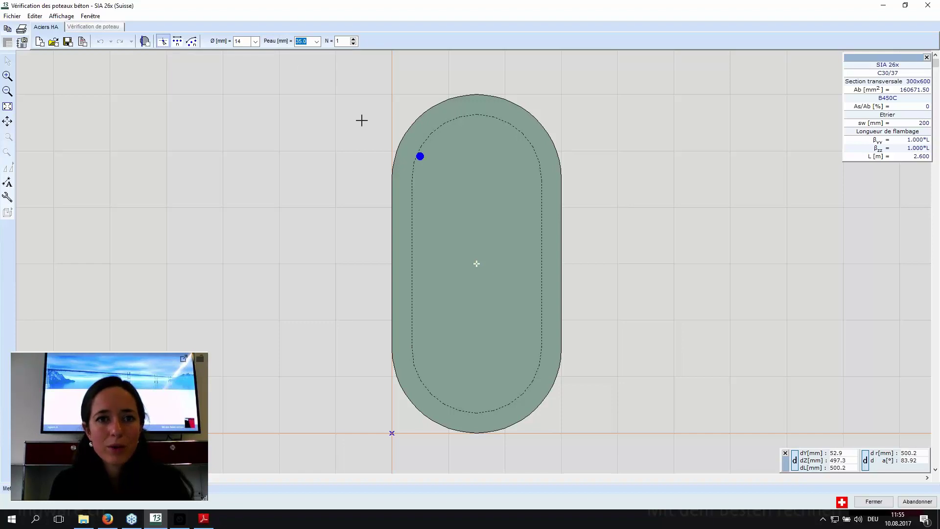
{"action": "left_click", "coordinate": [243, 41]}
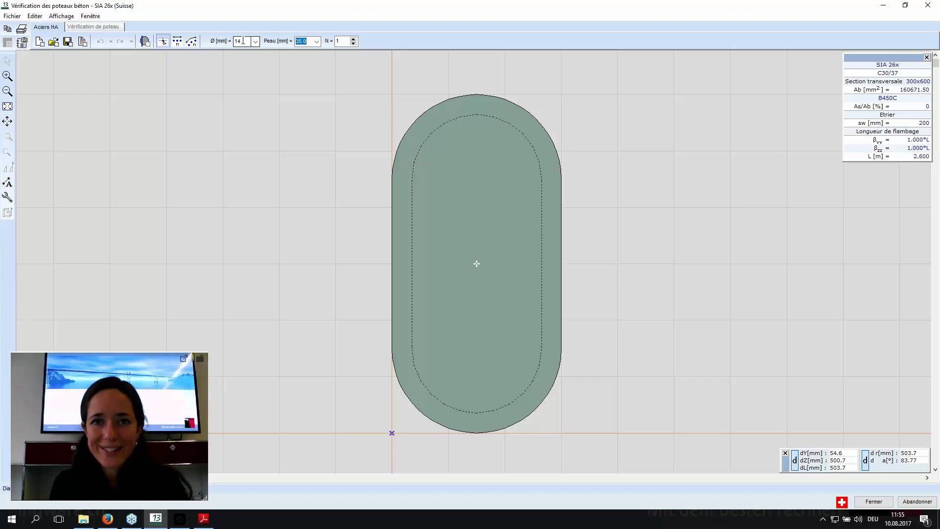
{"action": "left_click", "coordinate": [416, 179]}
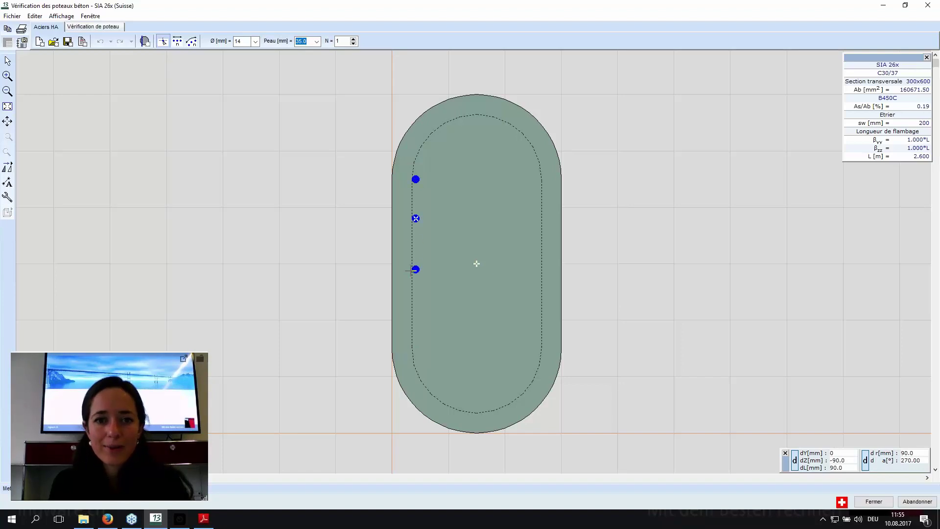
{"action": "left_click", "coordinate": [409, 264]}
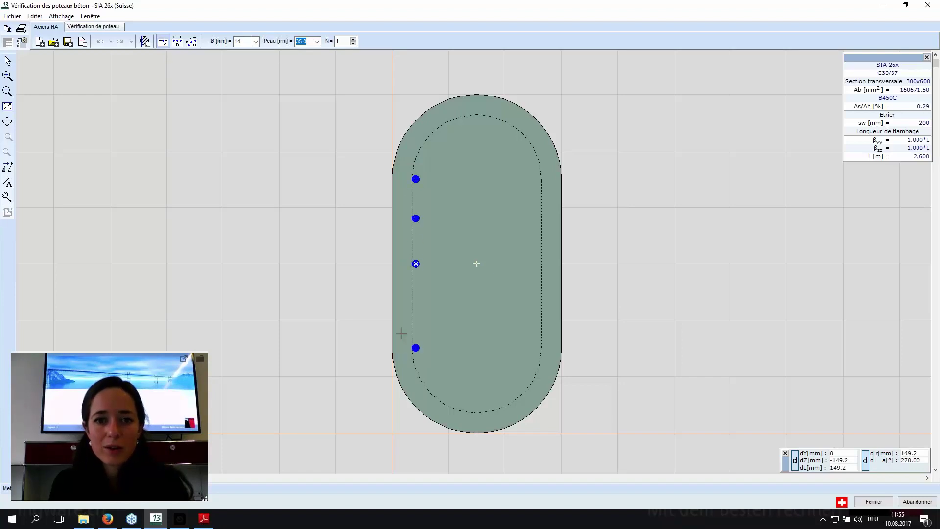
{"action": "left_click", "coordinate": [407, 308]}
{"action": "left_click", "coordinate": [411, 357]}
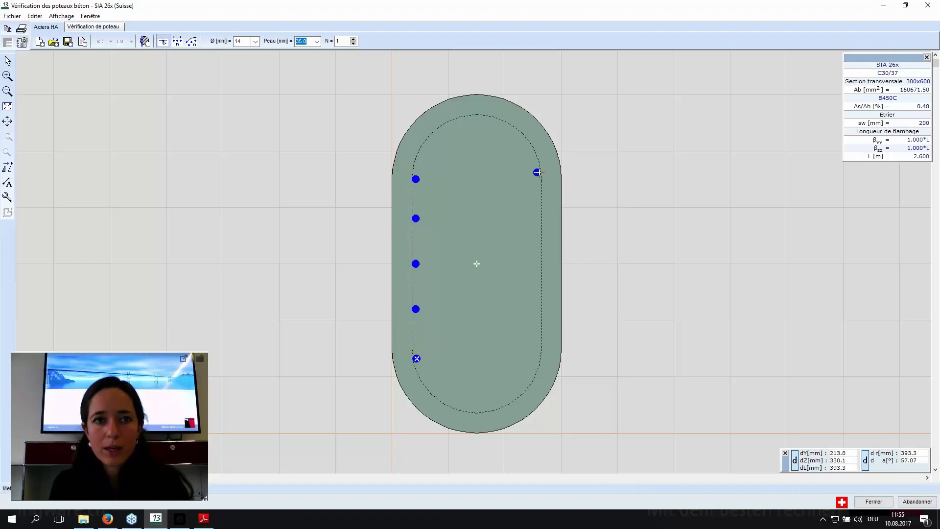
Distribute a row of 14 mm bars with four divisions along the straight side opposite the existing bars, on the cover line.
{"action": "left_click", "coordinate": [176, 42]}
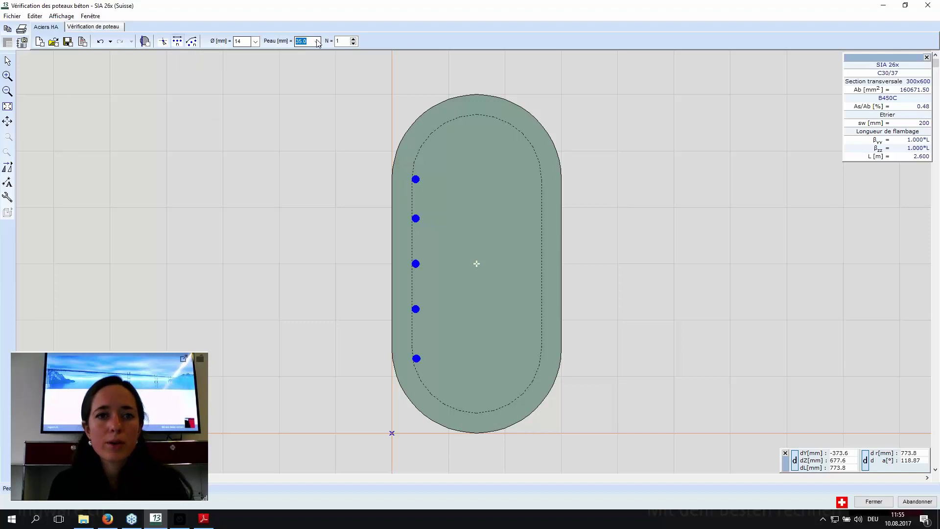
{"action": "type", "text": "4"}
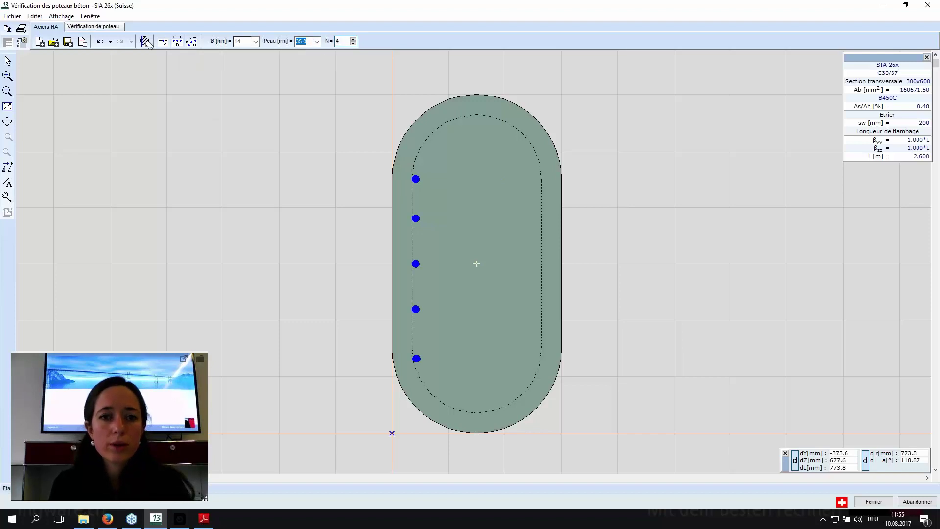
{"action": "left_click", "coordinate": [176, 44]}
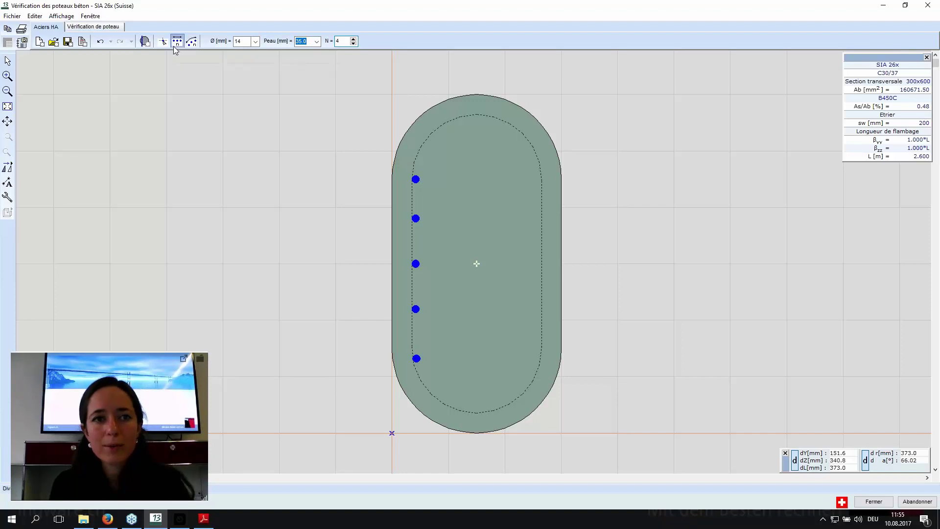
{"action": "left_click", "coordinate": [537, 178]}
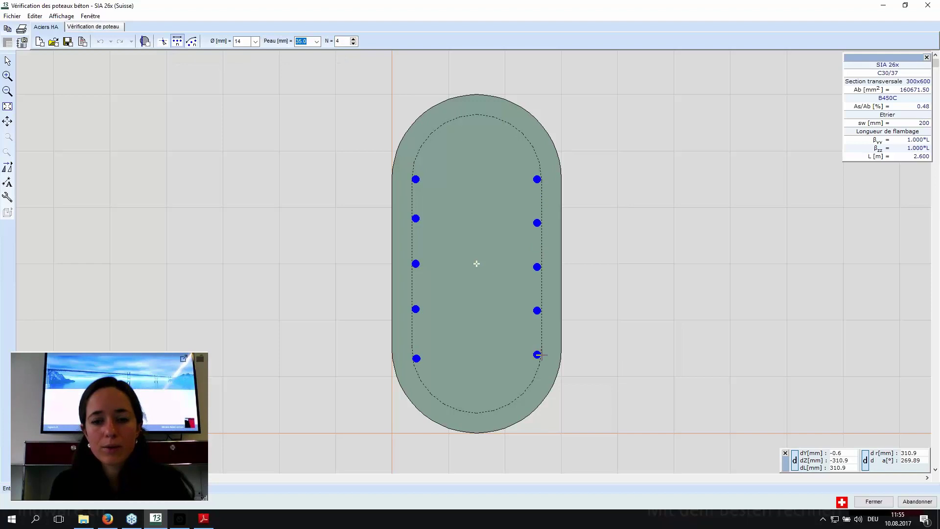
{"action": "left_click", "coordinate": [537, 353]}
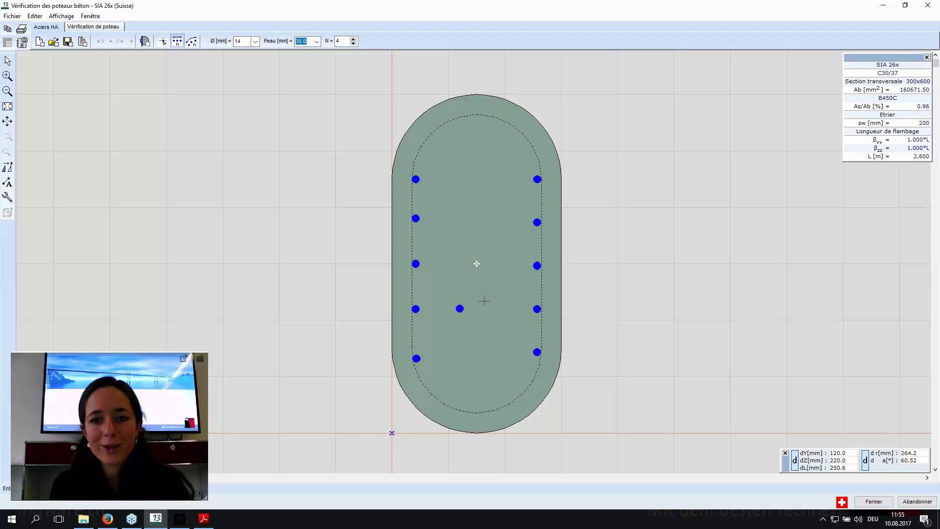
{"action": "key", "text": "Escape"}
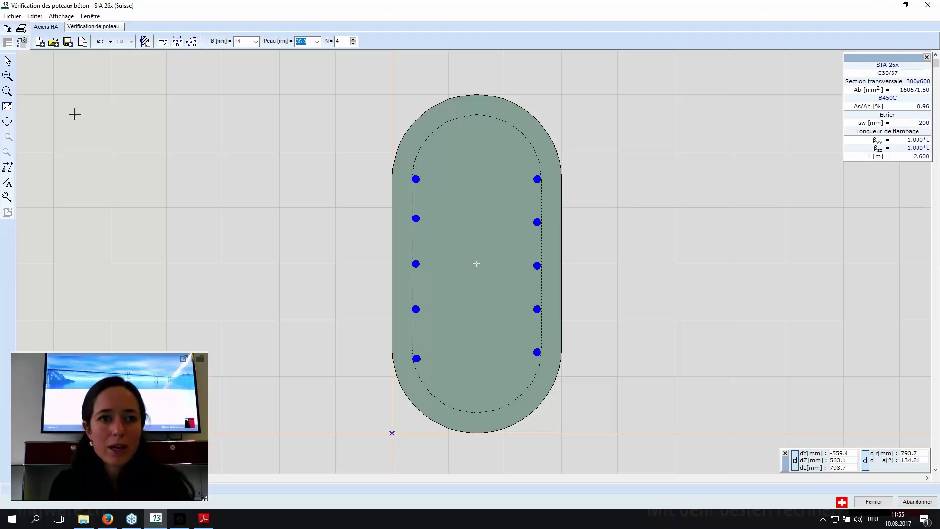
{"action": "left_click", "coordinate": [192, 43]}
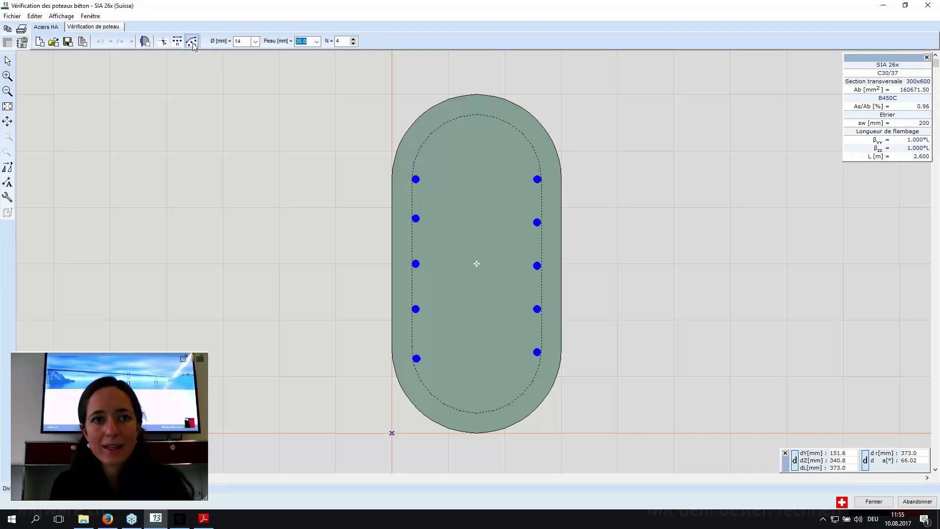
{"action": "left_click", "coordinate": [477, 177]}
{"action": "left_click", "coordinate": [423, 149]}
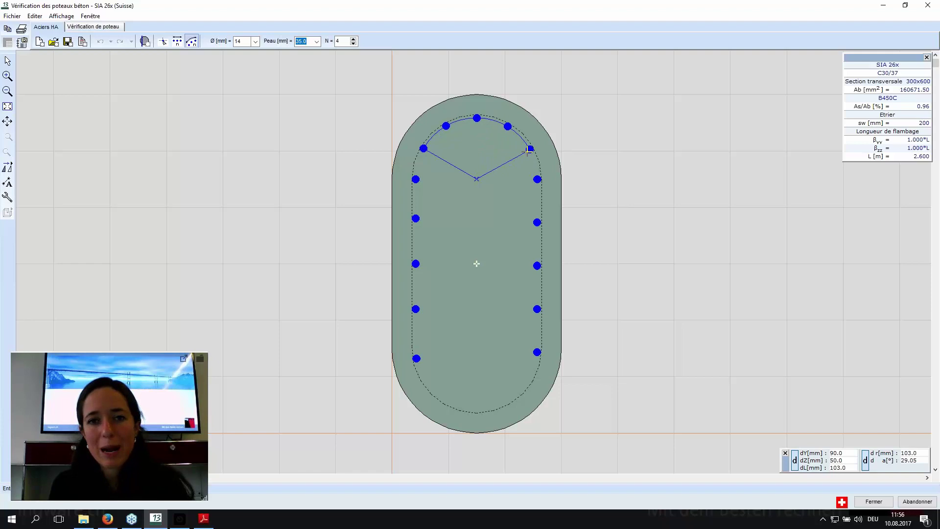
{"action": "left_click", "coordinate": [529, 150]}
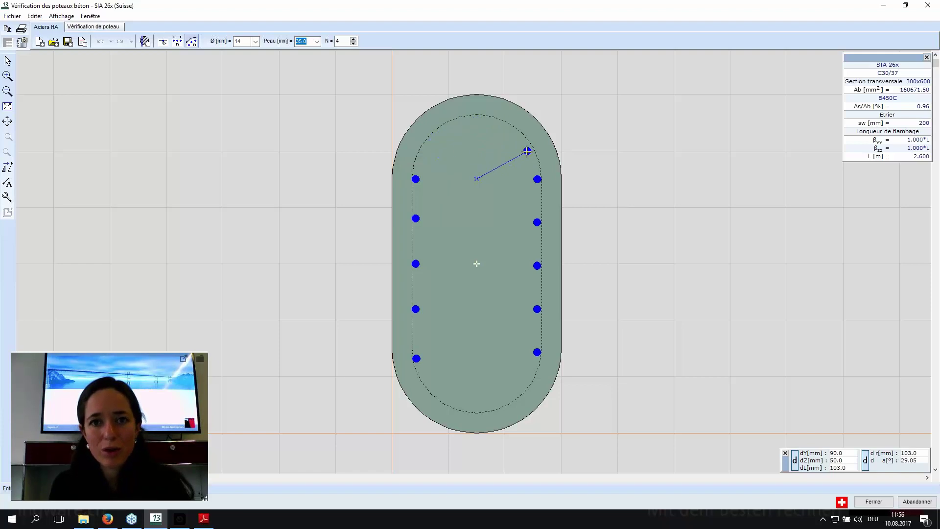
Place four single 14 mm bars on the cover line, two along each rounded end of the column section.
{"action": "left_click", "coordinate": [163, 41]}
{"action": "left_click", "coordinate": [439, 130]}
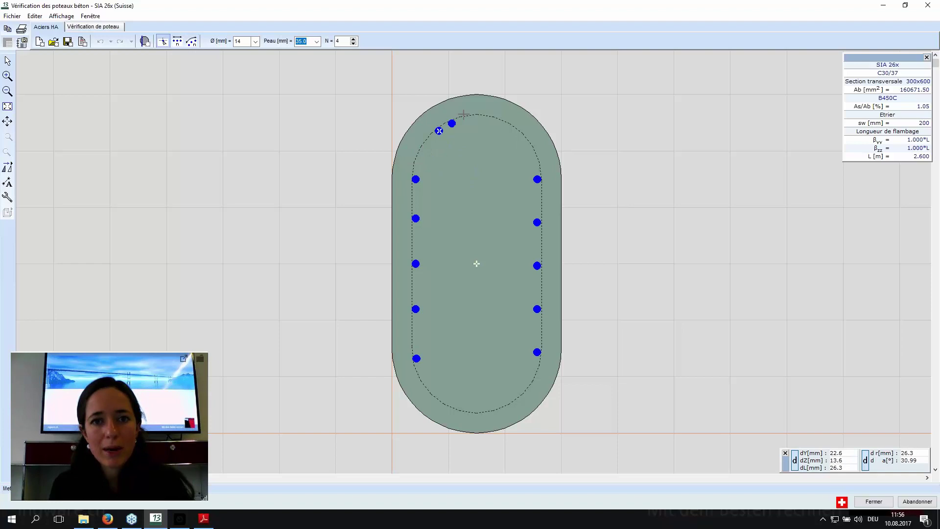
{"action": "left_click", "coordinate": [502, 150]}
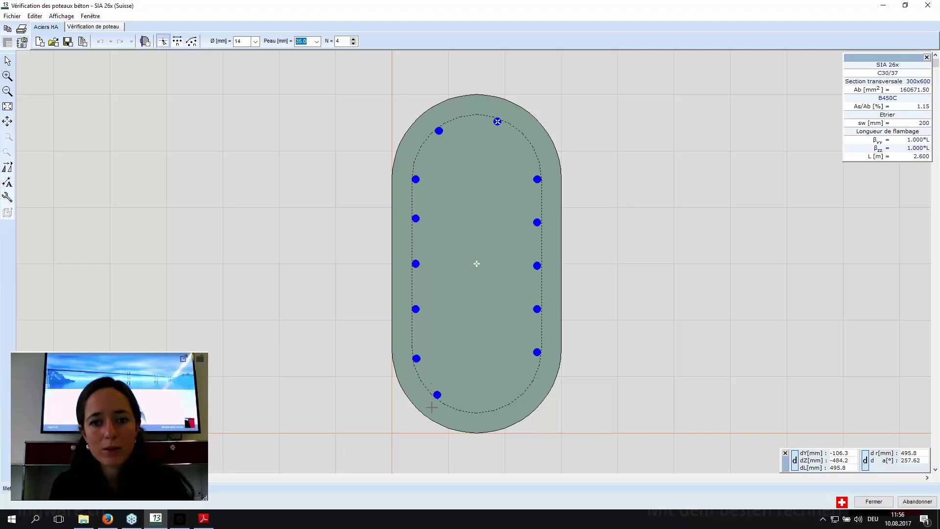
{"action": "left_click", "coordinate": [446, 401]}
{"action": "left_click", "coordinate": [508, 399]}
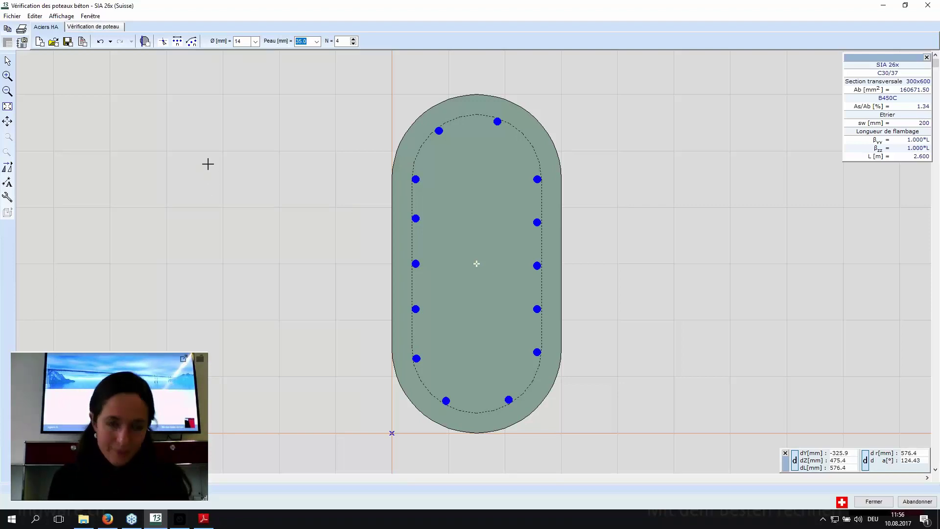
Switch to the column verification and save the modified reinforcement under the name webinaire.
{"action": "left_click", "coordinate": [109, 29]}
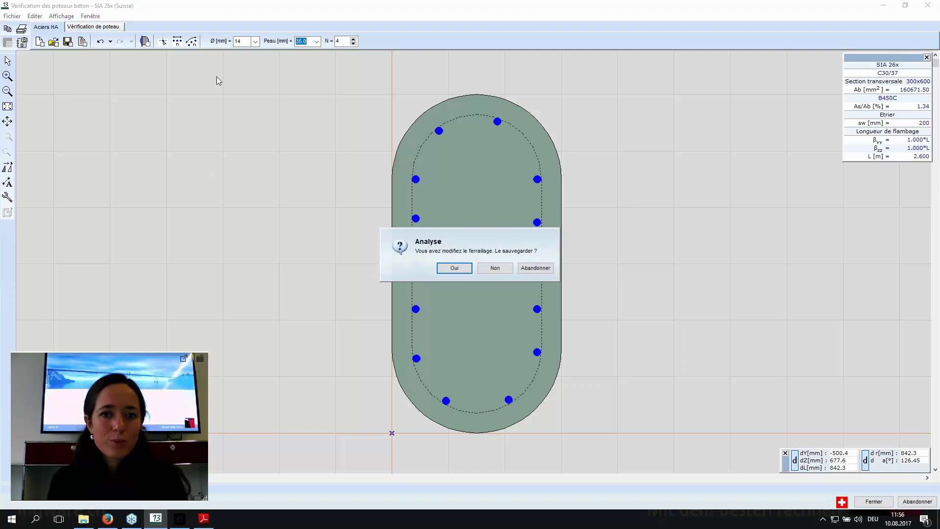
{"action": "left_click", "coordinate": [447, 266]}
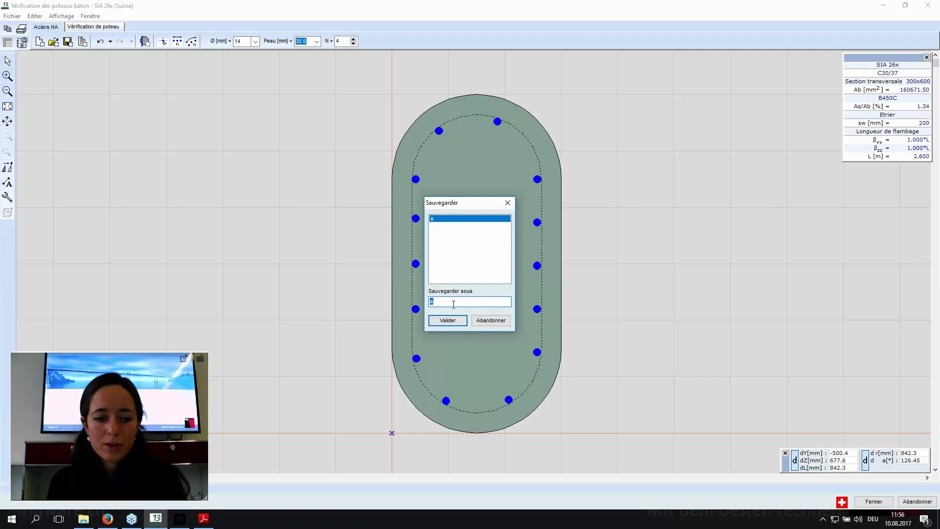
{"action": "type", "text": "webinaire"}
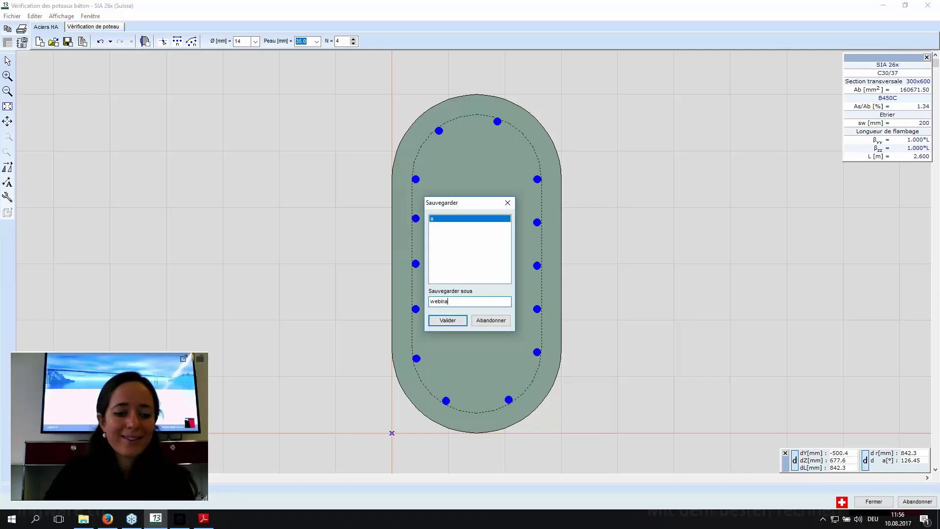
{"action": "left_click", "coordinate": [445, 321]}
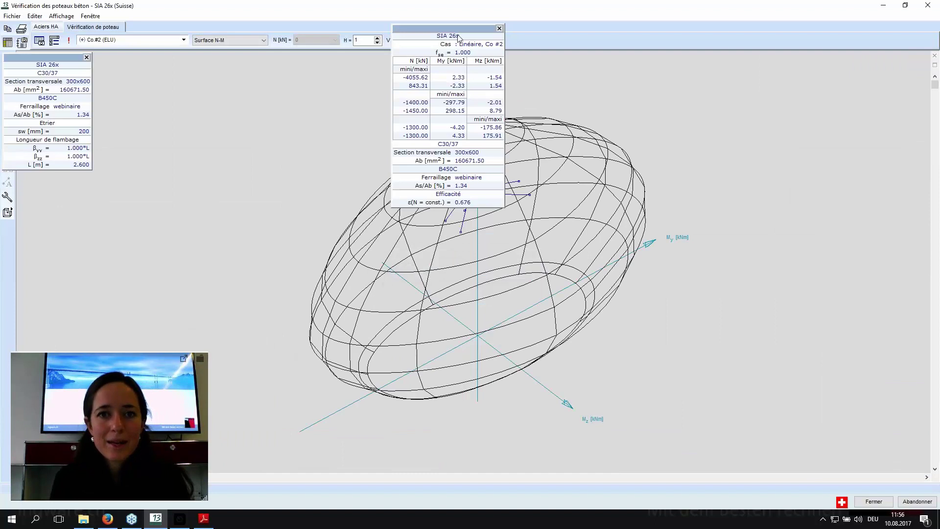
Examine the N-M interaction surface and the load points of Co.#2 (ELU) inside it, keeping the results table clear of the graph.
{"action": "left_click_drag", "start_coordinate": [462, 30], "coordinate": [830, 231]}
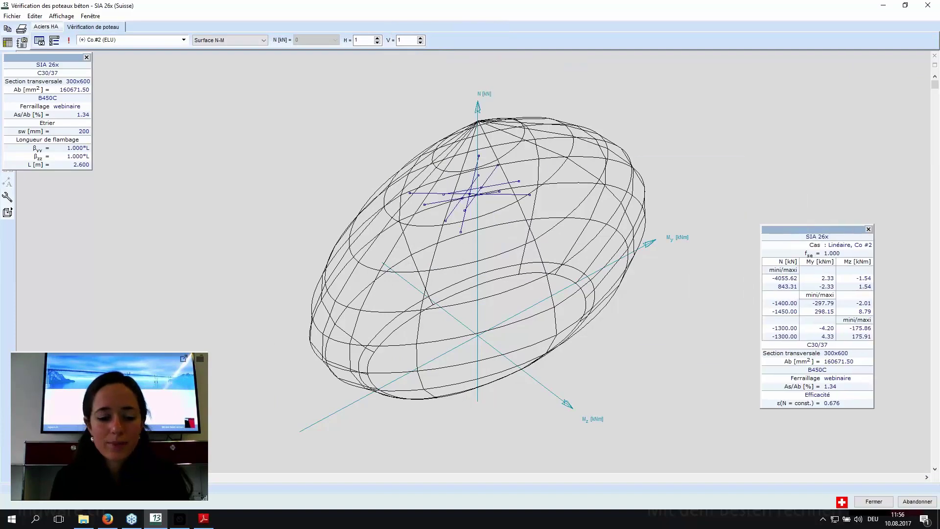
{"action": "left_click_drag", "start_coordinate": [620, 277], "coordinate": [450, 200]}
{"action": "scroll", "coordinate": [450, 200], "scroll_direction": "down", "scroll_amount": 5}
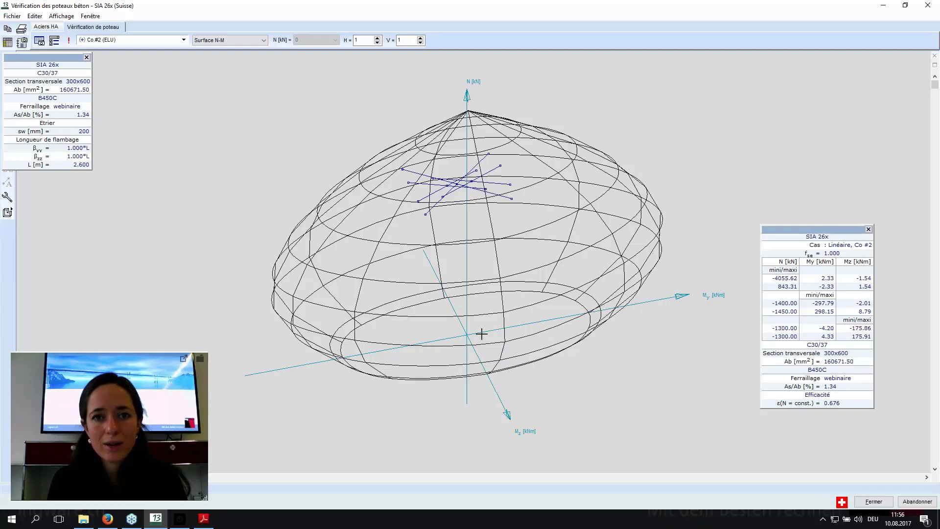
{"action": "left_click_drag", "start_coordinate": [482, 306], "coordinate": [479, 312]}
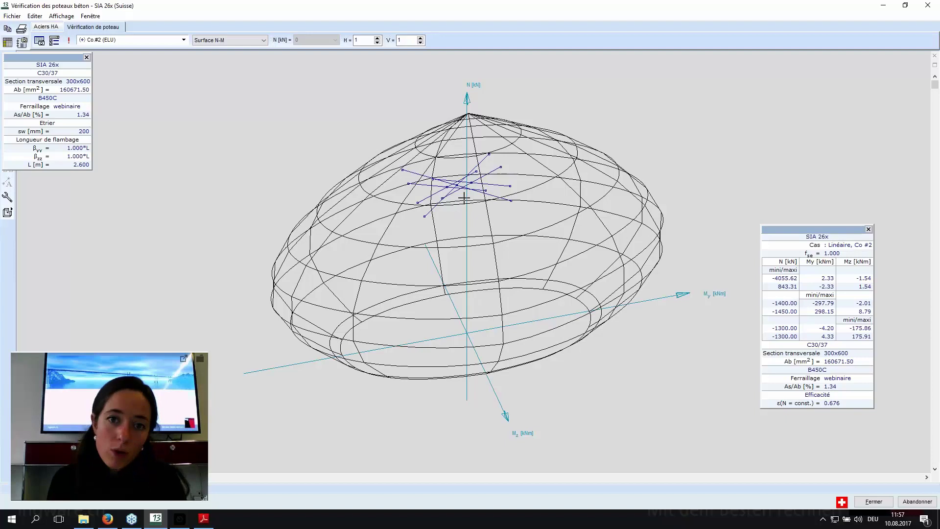
{"action": "scroll", "coordinate": [449, 175], "scroll_direction": "up", "scroll_amount": 1}
{"action": "scroll", "coordinate": [449, 175], "scroll_direction": "up", "scroll_amount": 3}
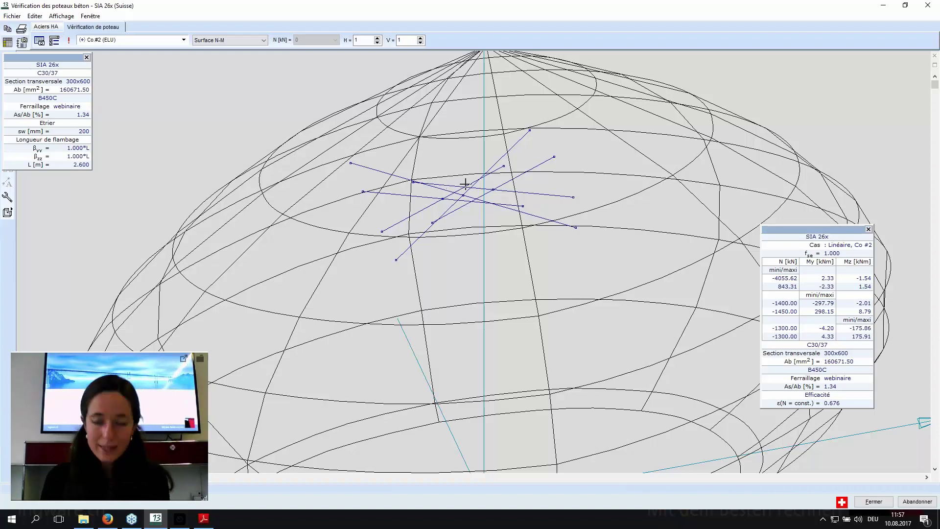
{"action": "scroll", "coordinate": [465, 197], "scroll_direction": "down", "scroll_amount": 2}
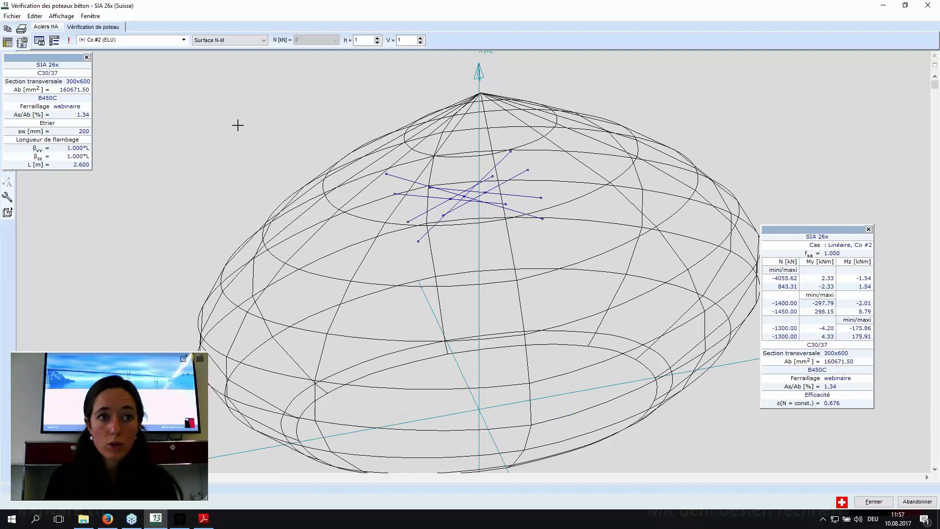
{"action": "scroll", "coordinate": [464, 198], "scroll_direction": "up", "scroll_amount": 1}
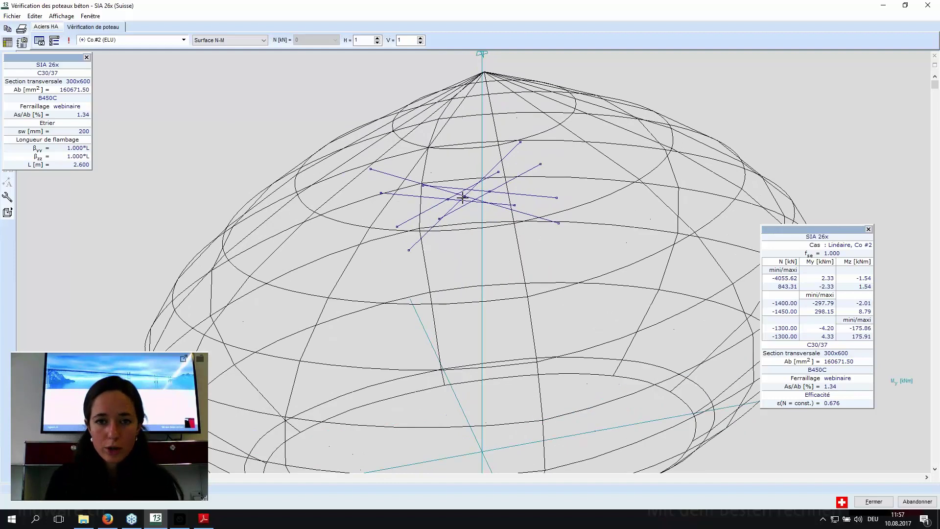
{"action": "scroll", "coordinate": [467, 201], "scroll_direction": "down", "scroll_amount": 2}
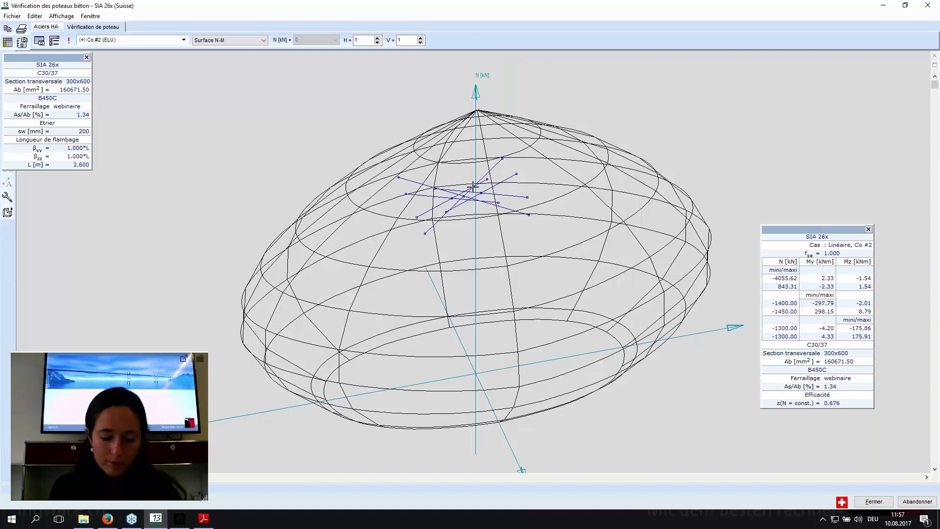
{"action": "scroll", "coordinate": [465, 187], "scroll_direction": "up", "scroll_amount": 1}
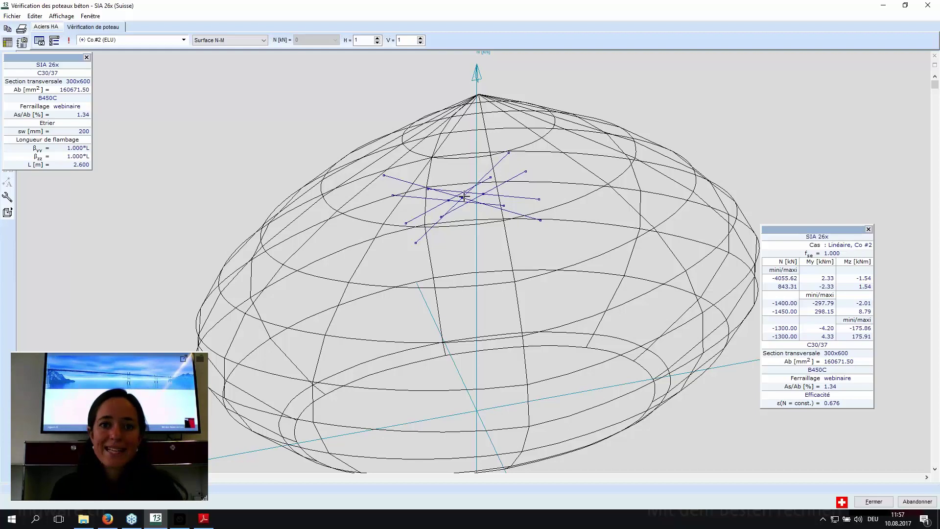
{"action": "scroll", "coordinate": [462, 197], "scroll_direction": "up", "scroll_amount": 1}
{"action": "scroll", "coordinate": [462, 197], "scroll_direction": "down", "scroll_amount": 1}
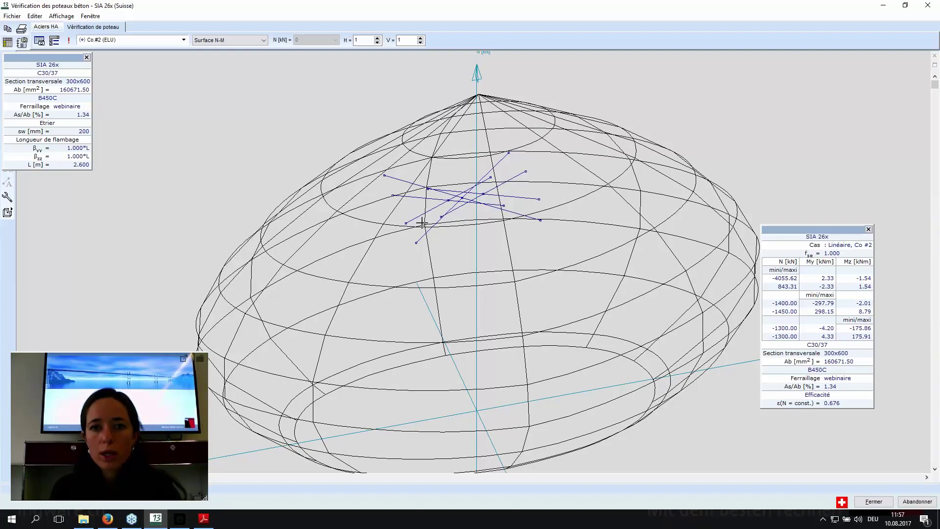
{"action": "scroll", "coordinate": [421, 223], "scroll_direction": "down", "scroll_amount": 1}
{"action": "scroll", "coordinate": [429, 238], "scroll_direction": "up", "scroll_amount": 1}
{"action": "scroll", "coordinate": [433, 228], "scroll_direction": "down", "scroll_amount": 1}
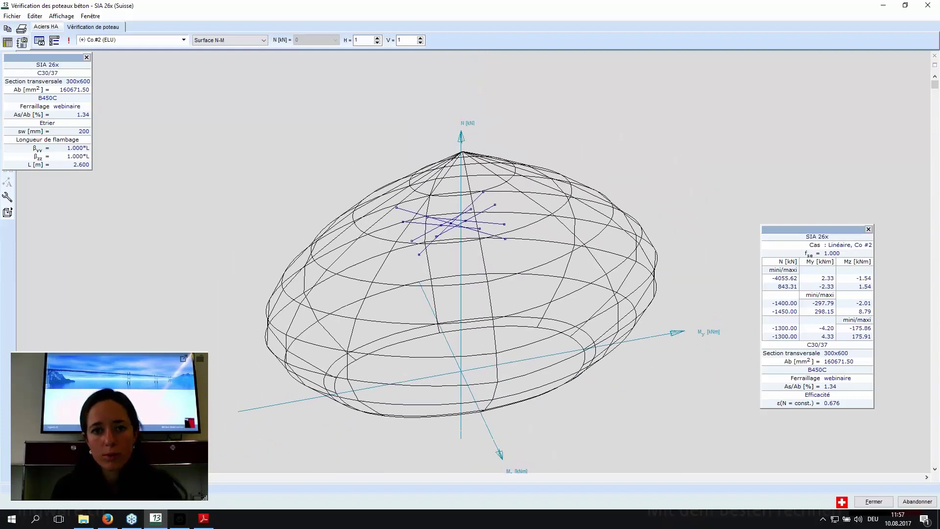
{"action": "scroll", "coordinate": [435, 225], "scroll_direction": "up", "scroll_amount": 1}
{"action": "scroll", "coordinate": [435, 224], "scroll_direction": "down", "scroll_amount": 1}
{"action": "middle_click_drag", "start_coordinate": [439, 237], "coordinate": [447, 222]}
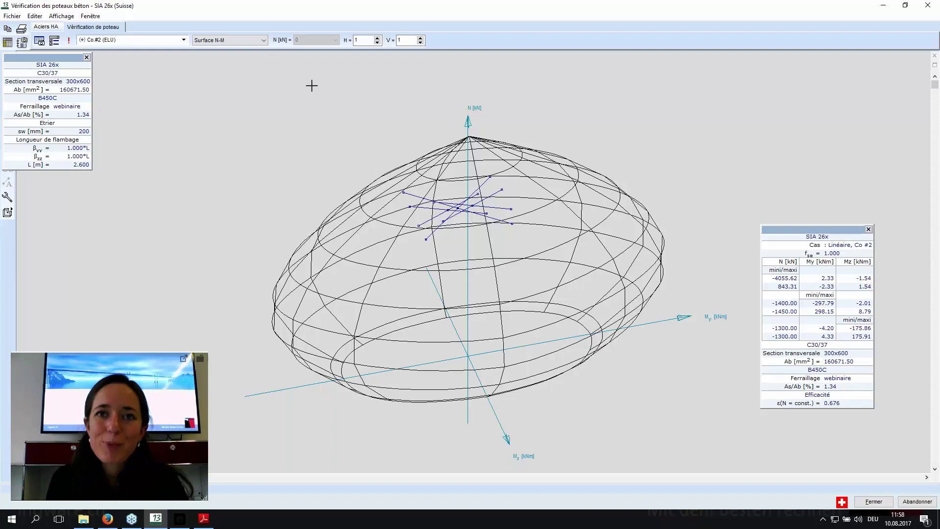
{"action": "left_click_drag", "start_coordinate": [324, 140], "coordinate": [321, 155]}
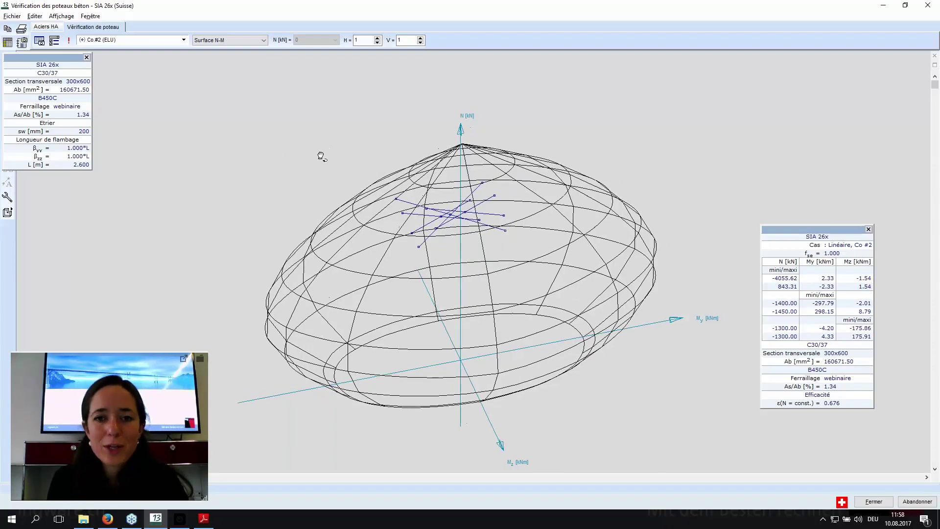
{"action": "left_click_drag", "start_coordinate": [839, 228], "coordinate": [873, 80]}
{"action": "left_click_drag", "start_coordinate": [431, 316], "coordinate": [464, 279]}
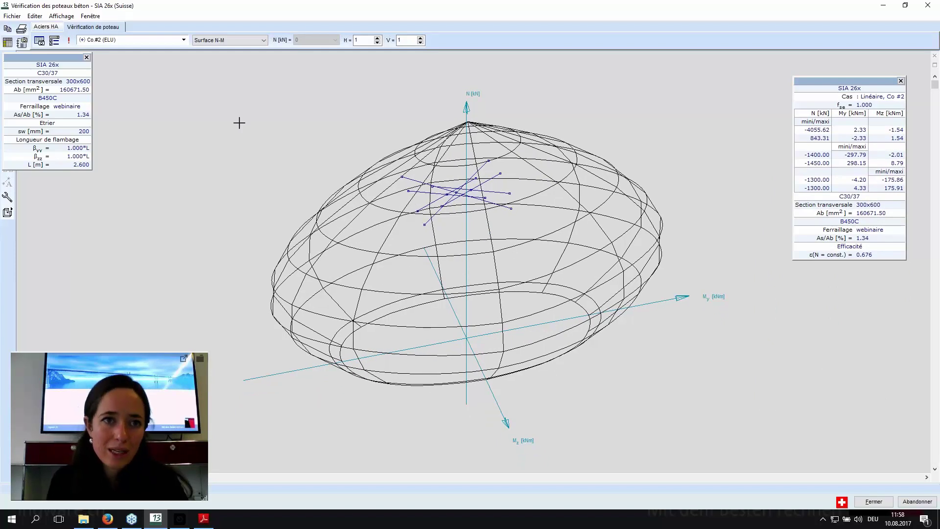
Display the column's N-My, N-Mz and My-Mz (N=const.) interaction diagrams one after another.
{"action": "left_click", "coordinate": [229, 40]}
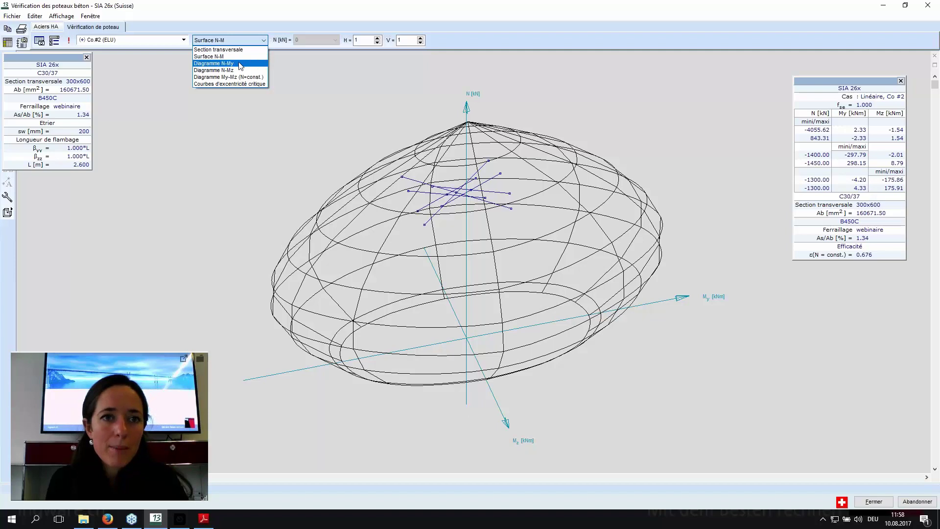
{"action": "left_click", "coordinate": [240, 63]}
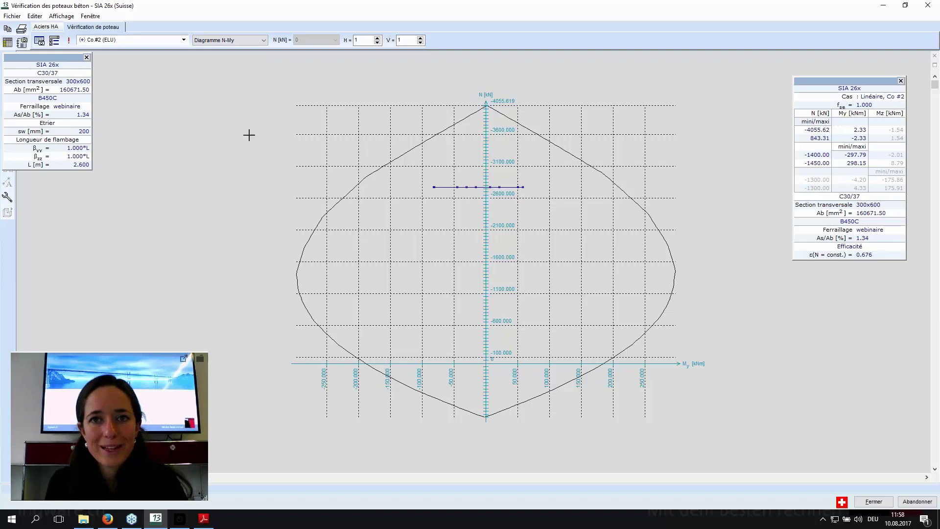
{"action": "left_click", "coordinate": [257, 40]}
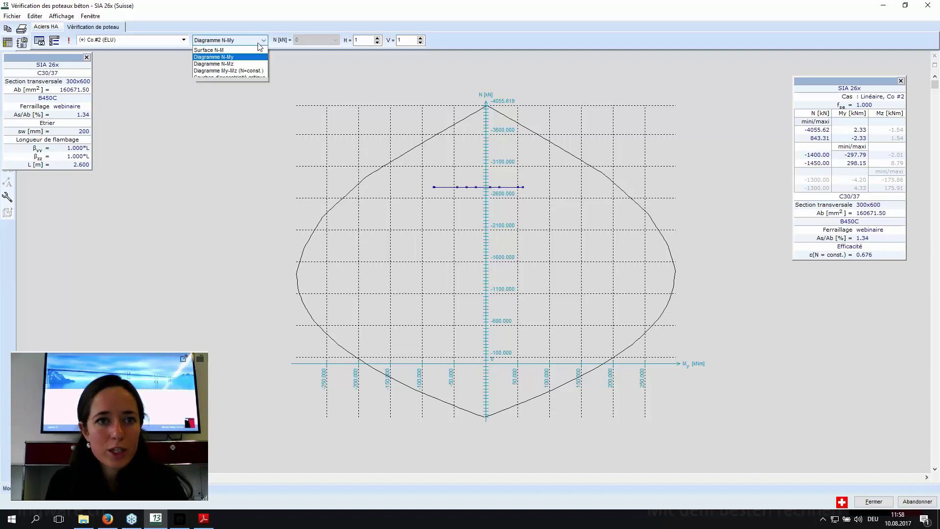
{"action": "left_click", "coordinate": [246, 70]}
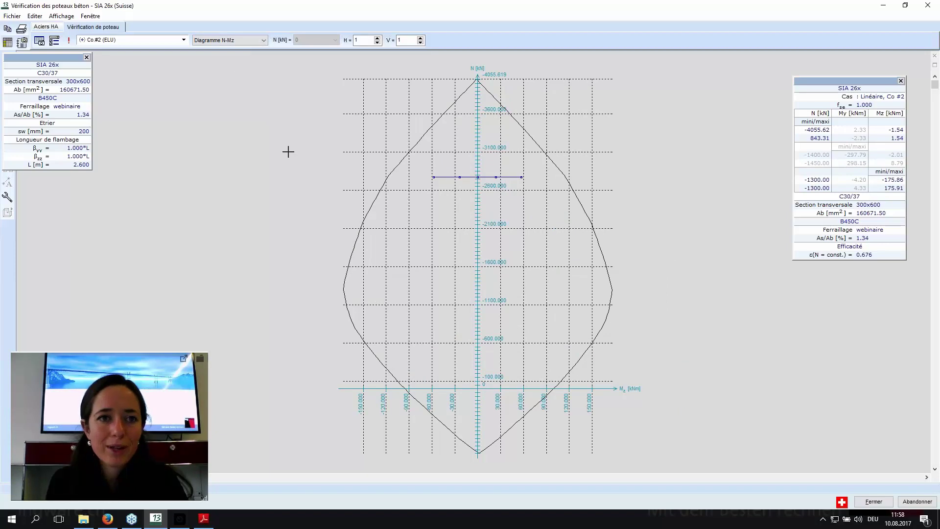
{"action": "left_click", "coordinate": [236, 43]}
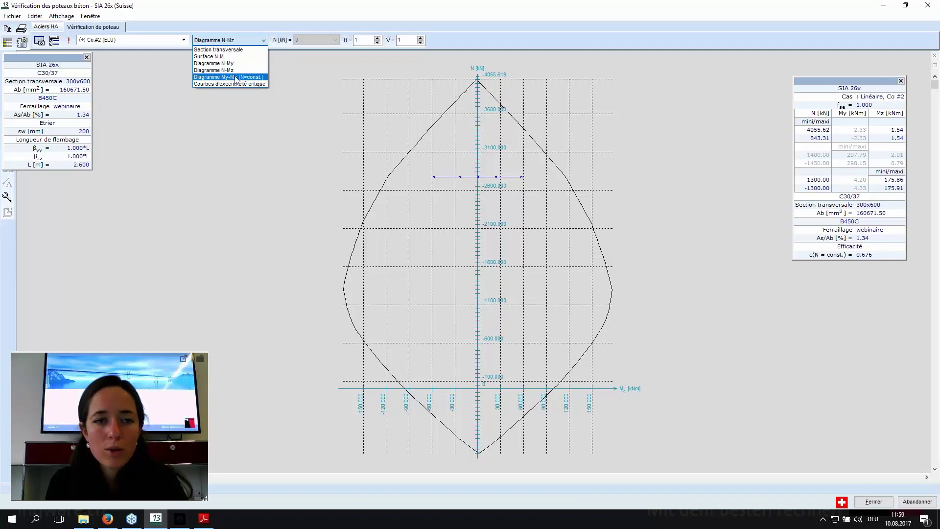
{"action": "left_click", "coordinate": [235, 77]}
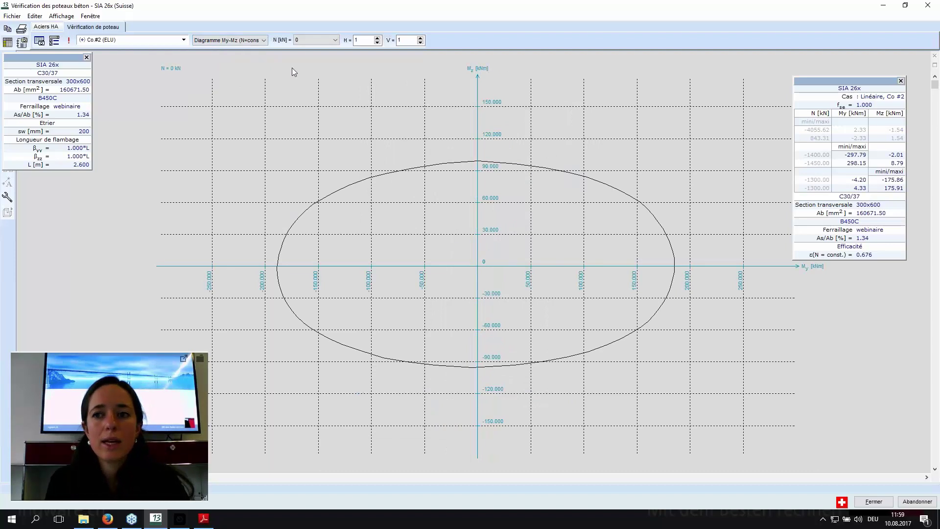
Display the column's My-Mz interaction diagram for constant axial forces of 200 kN and 700 kN.
{"action": "left_click", "coordinate": [321, 39]}
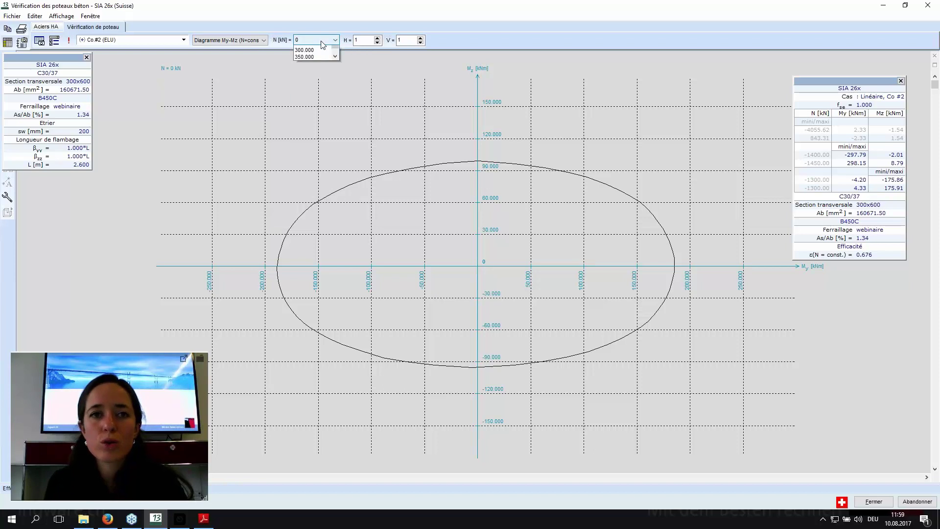
{"action": "left_click", "coordinate": [319, 76]}
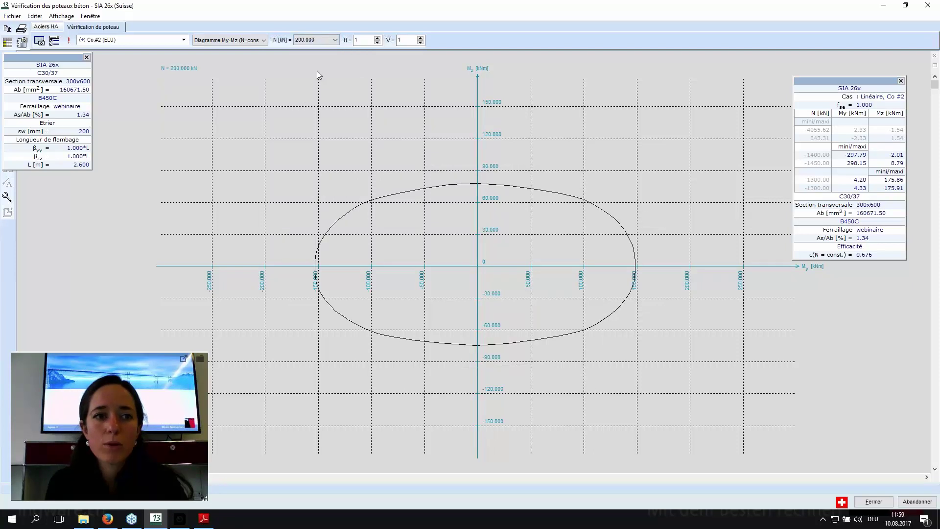
{"action": "left_click", "coordinate": [318, 40]}
{"action": "scroll", "coordinate": [316, 95], "scroll_direction": "down", "scroll_amount": 3}
{"action": "left_click", "coordinate": [316, 97]}
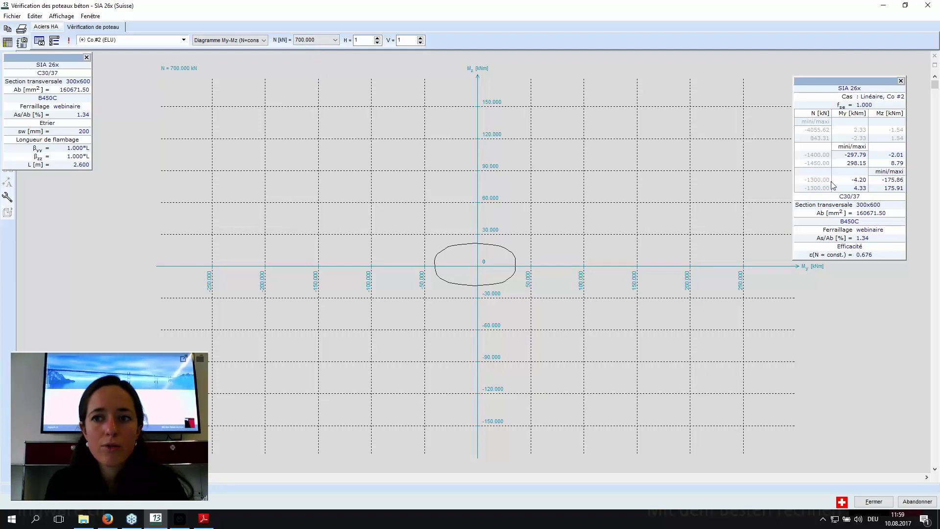
Display the My-Mz interaction diagram for a constant axial force of -1300 kN.
{"action": "left_click", "coordinate": [320, 41]}
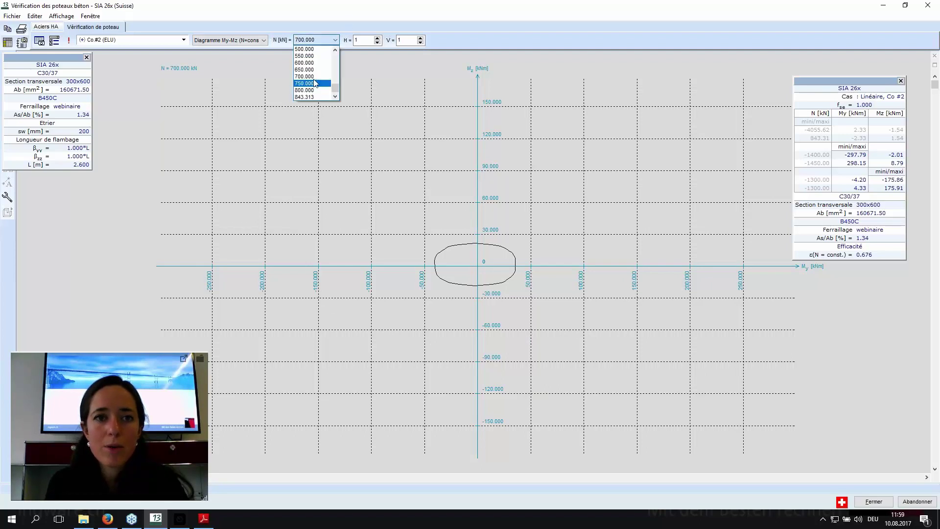
{"action": "scroll", "coordinate": [316, 77], "scroll_direction": "up", "scroll_amount": 8}
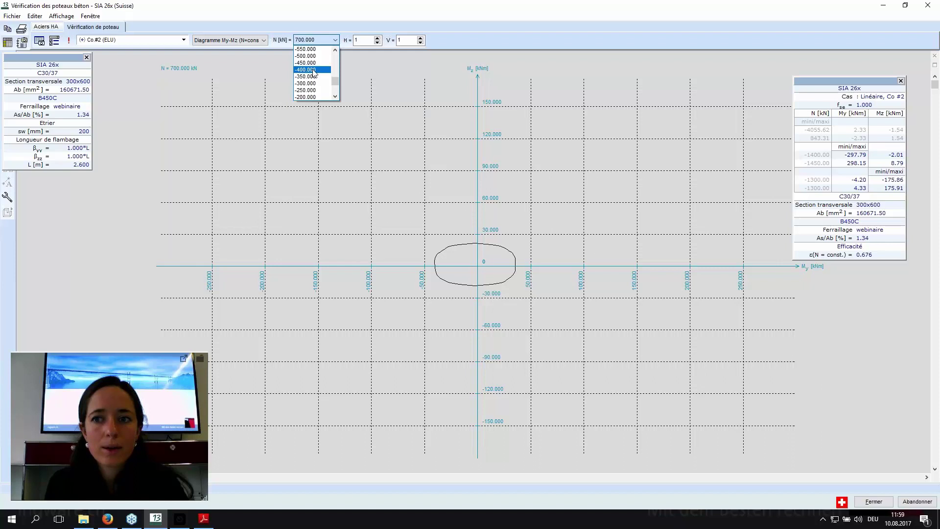
{"action": "scroll", "coordinate": [317, 75], "scroll_direction": "up", "scroll_amount": 5}
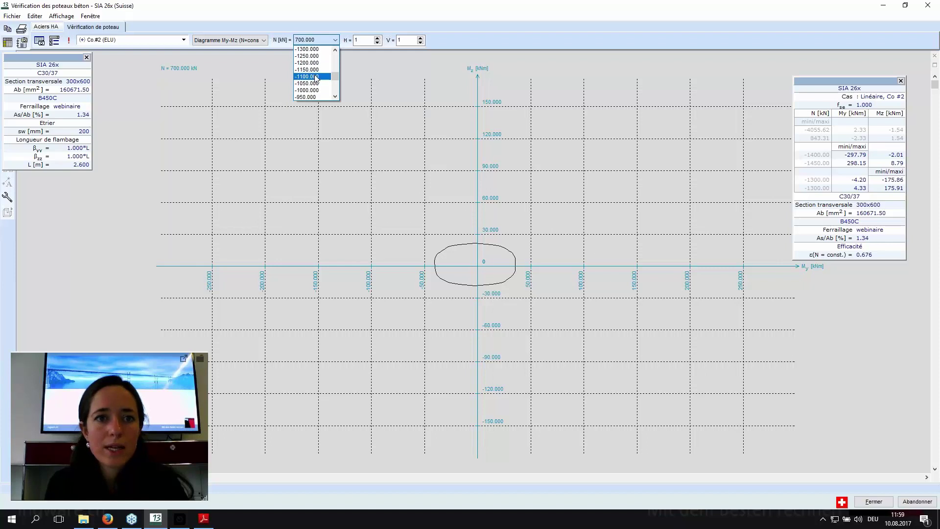
{"action": "scroll", "coordinate": [315, 75], "scroll_direction": "up", "scroll_amount": 1}
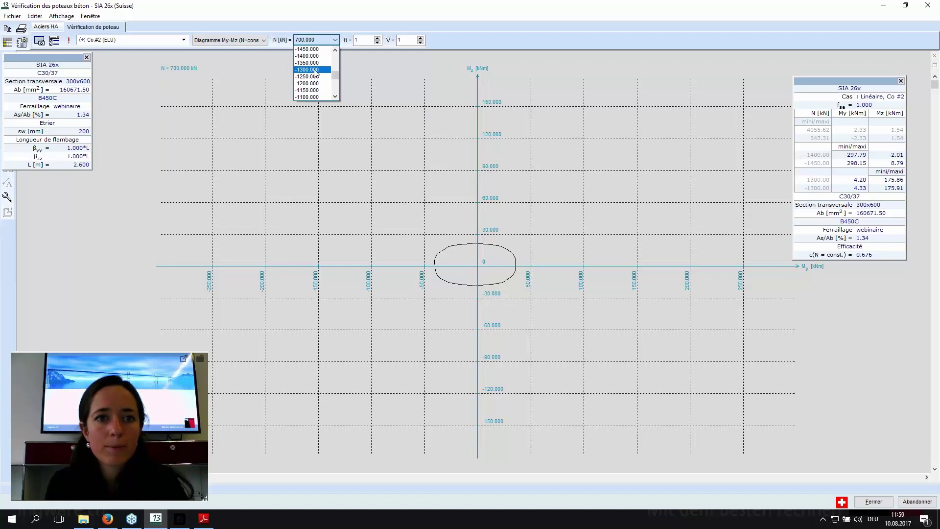
{"action": "left_click", "coordinate": [315, 75]}
Compare the My-Mz interaction diagrams for constant axial forces of -1350 kN and -1400 kN.
{"action": "left_click", "coordinate": [319, 41]}
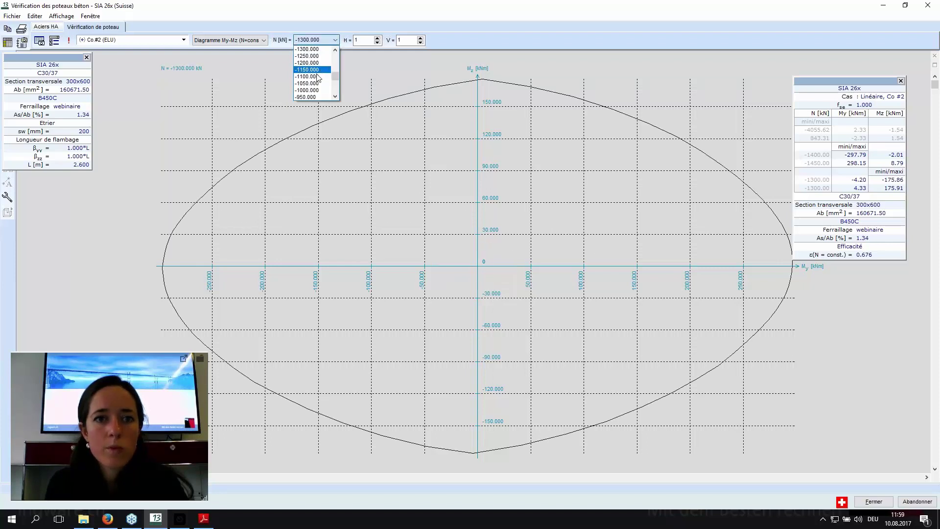
{"action": "scroll", "coordinate": [316, 80], "scroll_direction": "up", "scroll_amount": 1}
{"action": "left_click", "coordinate": [316, 49]}
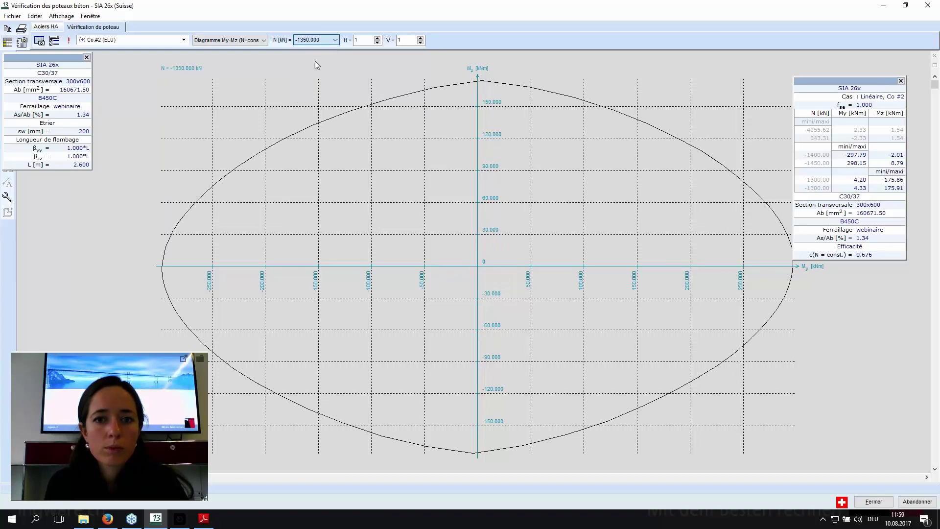
{"action": "left_click", "coordinate": [319, 40]}
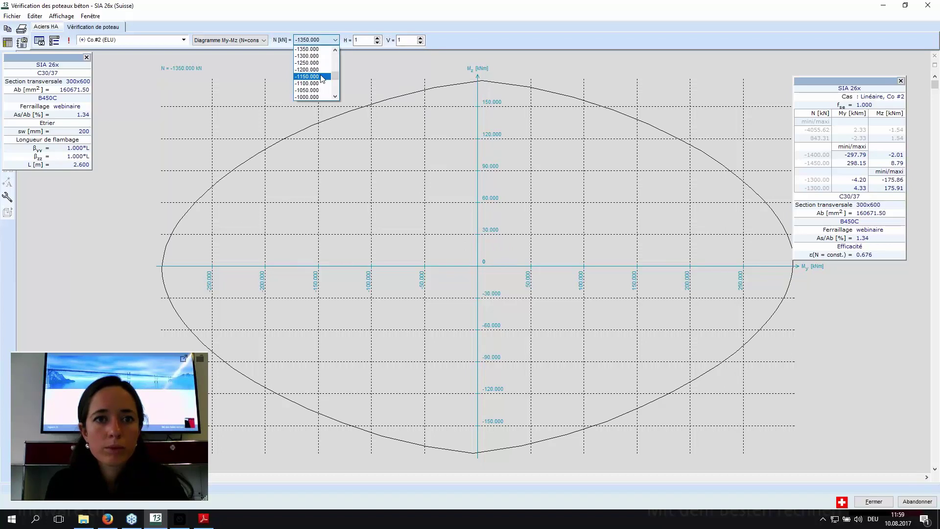
{"action": "scroll", "coordinate": [321, 77], "scroll_direction": "up", "scroll_amount": 1}
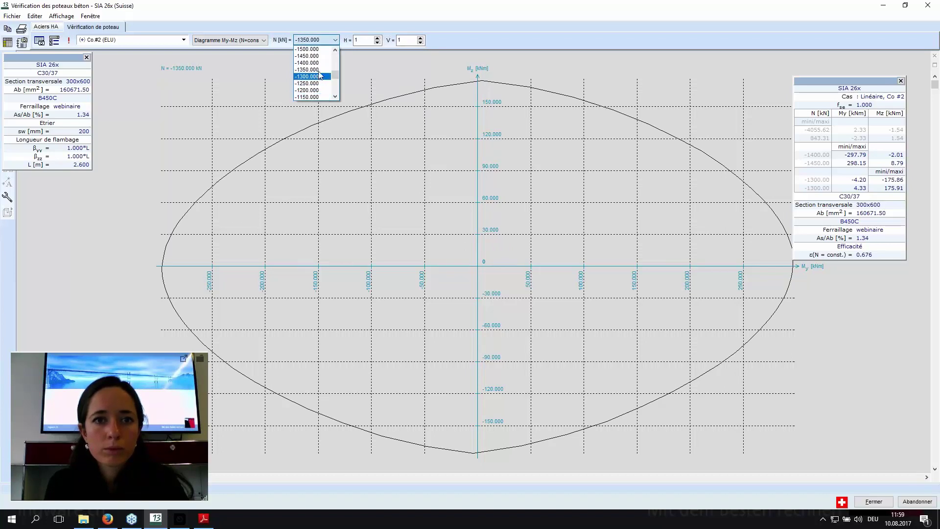
{"action": "scroll", "coordinate": [320, 74], "scroll_direction": "down", "scroll_amount": 1}
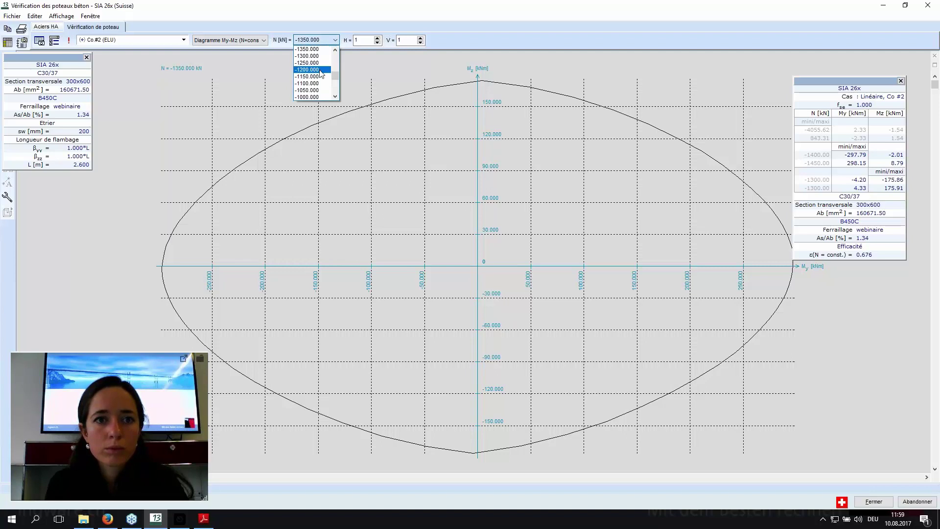
{"action": "scroll", "coordinate": [316, 77], "scroll_direction": "up", "scroll_amount": 1}
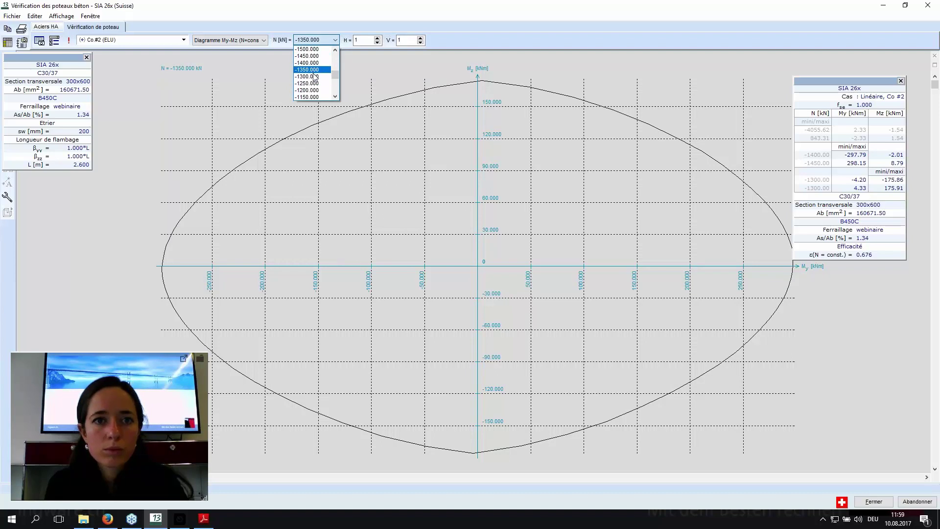
{"action": "left_click", "coordinate": [314, 64]}
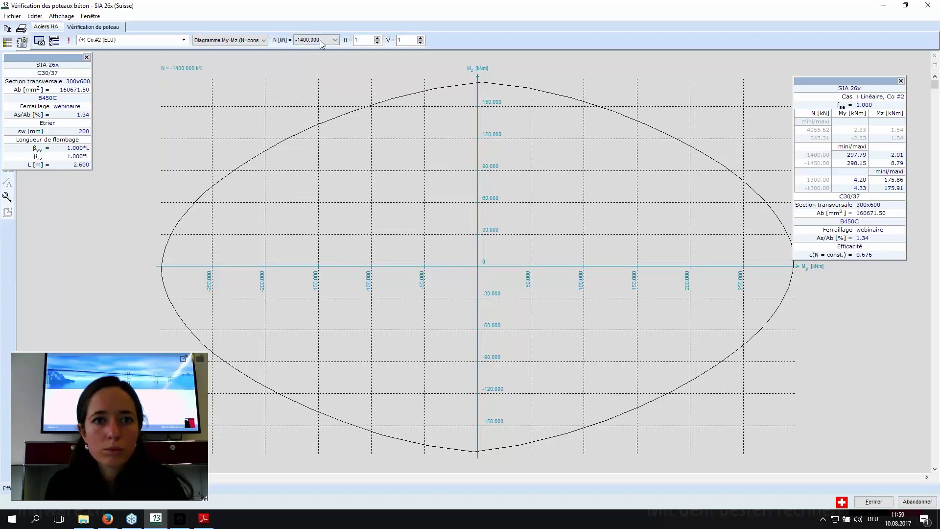
Return to the My-Mz curve at N = -1300 kN, and examine the one at N = -1250 kN.
{"action": "left_click", "coordinate": [320, 43]}
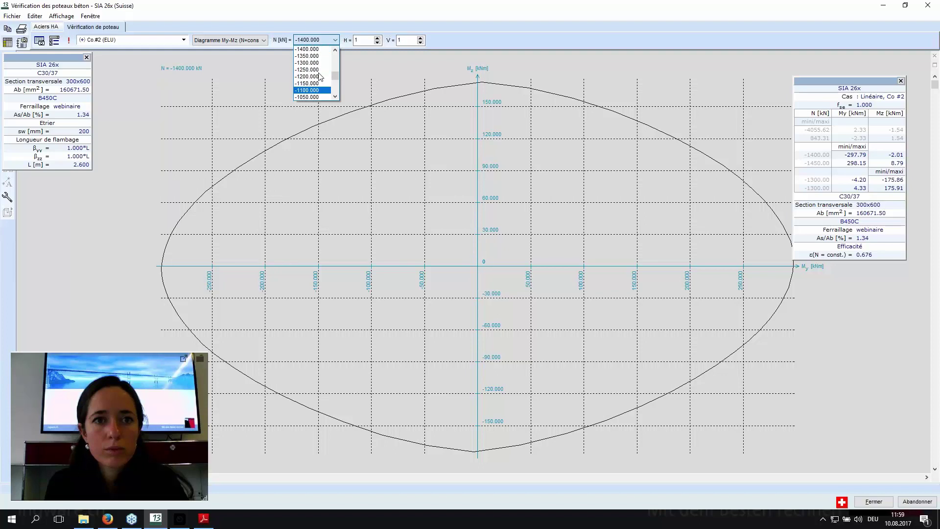
{"action": "left_click", "coordinate": [316, 63]}
{"action": "left_click", "coordinate": [319, 41]}
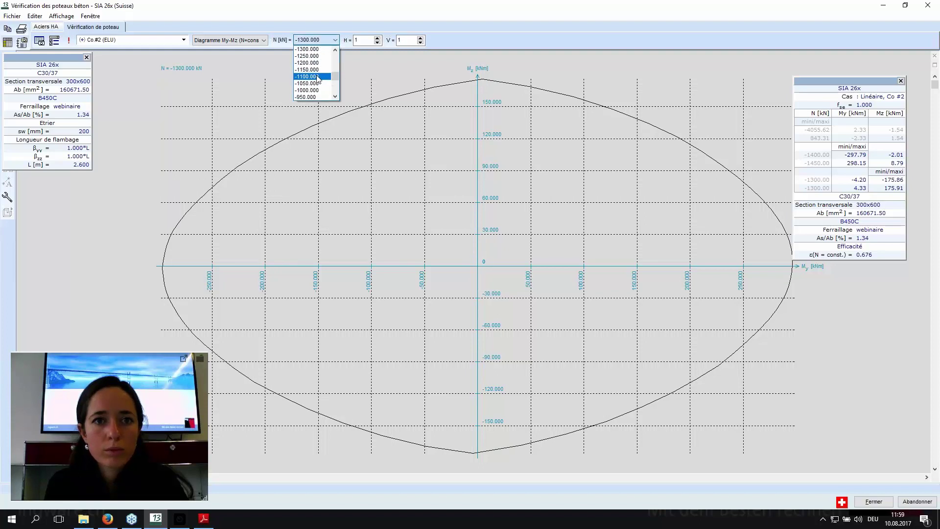
{"action": "left_click", "coordinate": [320, 56]}
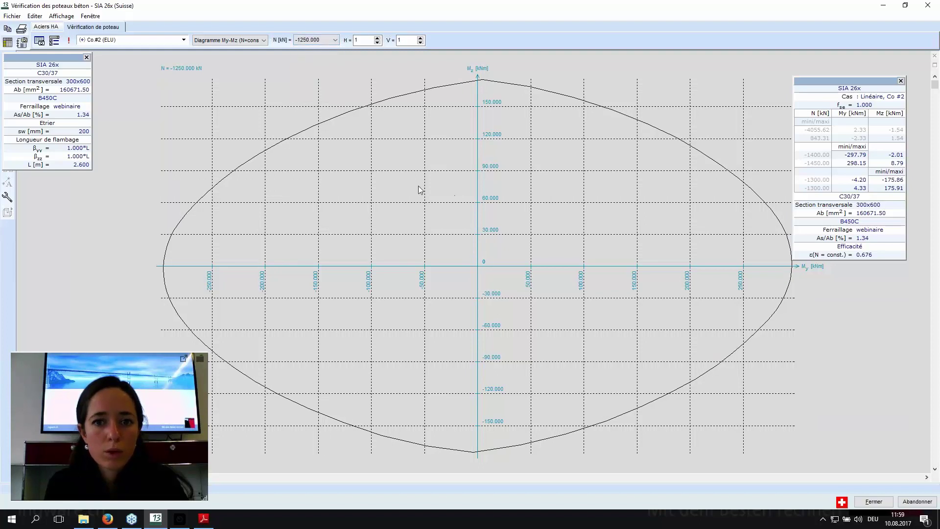
{"action": "scroll", "coordinate": [396, 178], "scroll_direction": "down", "scroll_amount": 2}
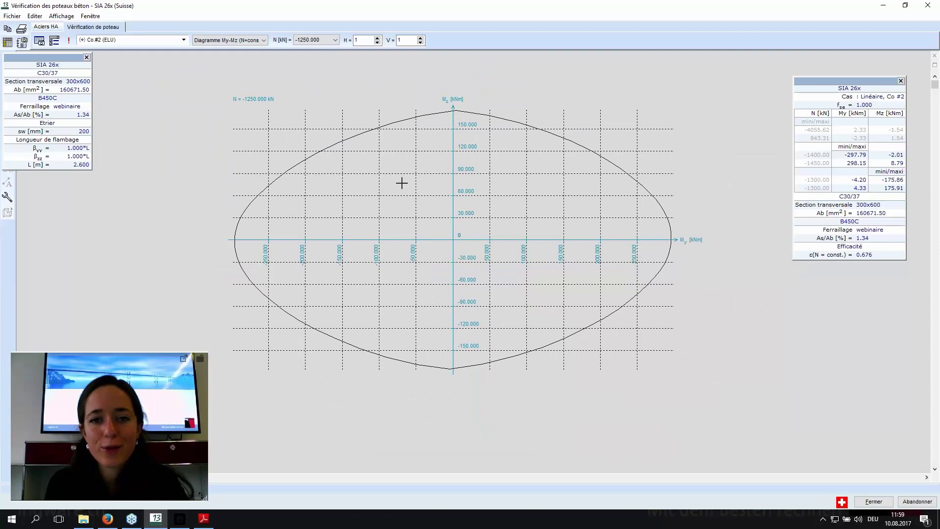
{"action": "scroll", "coordinate": [402, 183], "scroll_direction": "up", "scroll_amount": 1}
{"action": "scroll", "coordinate": [426, 192], "scroll_direction": "down", "scroll_amount": 1}
{"action": "scroll", "coordinate": [426, 193], "scroll_direction": "up", "scroll_amount": 1}
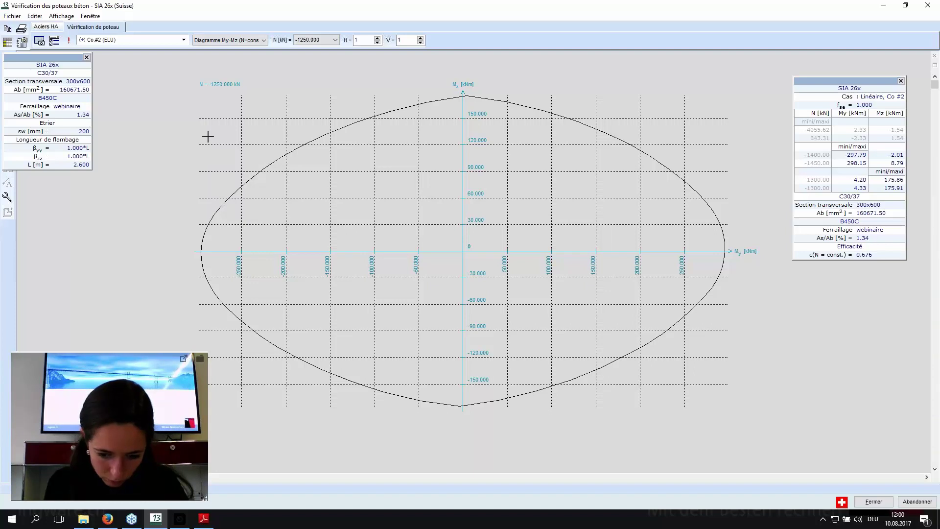
Display the critical eccentricity curves over the column section and examine the load points against the curves for different axial forces.
{"action": "left_click", "coordinate": [261, 41]}
{"action": "left_click", "coordinate": [252, 84]}
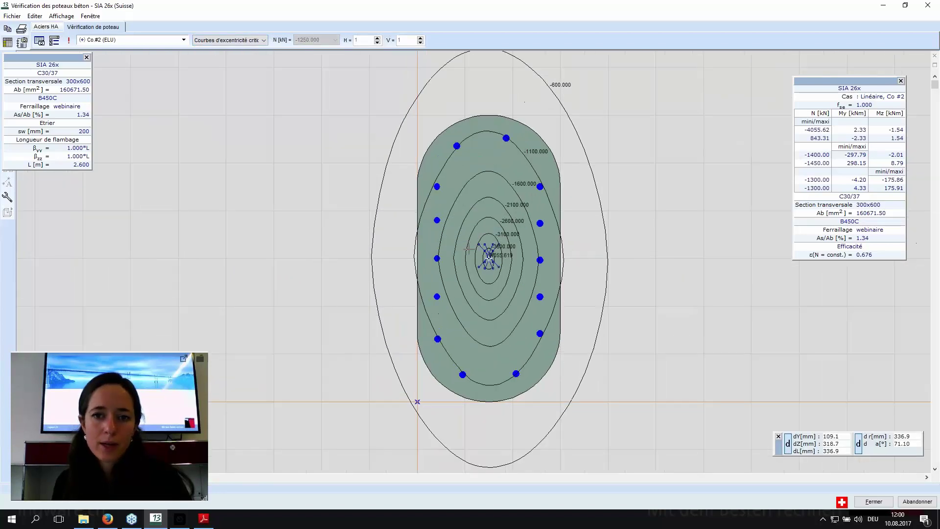
{"action": "scroll", "coordinate": [504, 257], "scroll_direction": "down", "scroll_amount": 1}
{"action": "scroll", "coordinate": [504, 257], "scroll_direction": "up", "scroll_amount": 1}
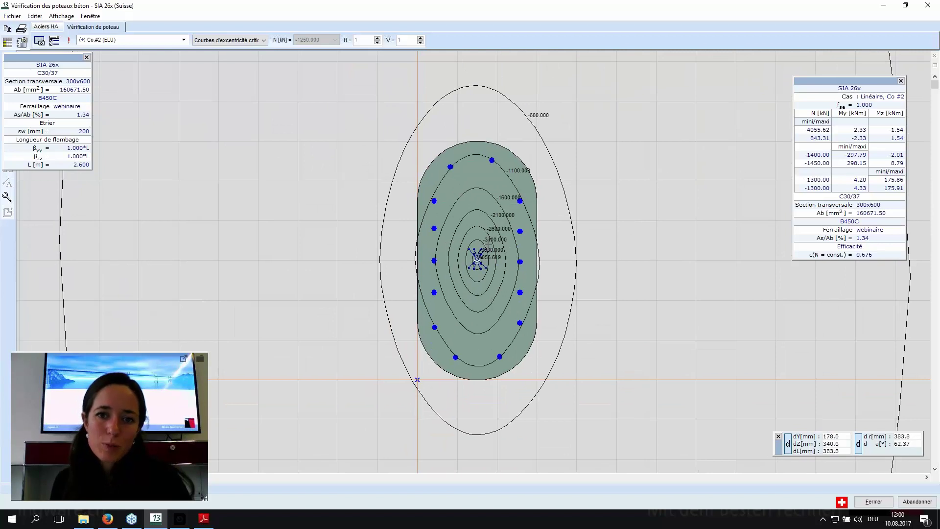
{"action": "scroll", "coordinate": [483, 245], "scroll_direction": "up", "scroll_amount": 1}
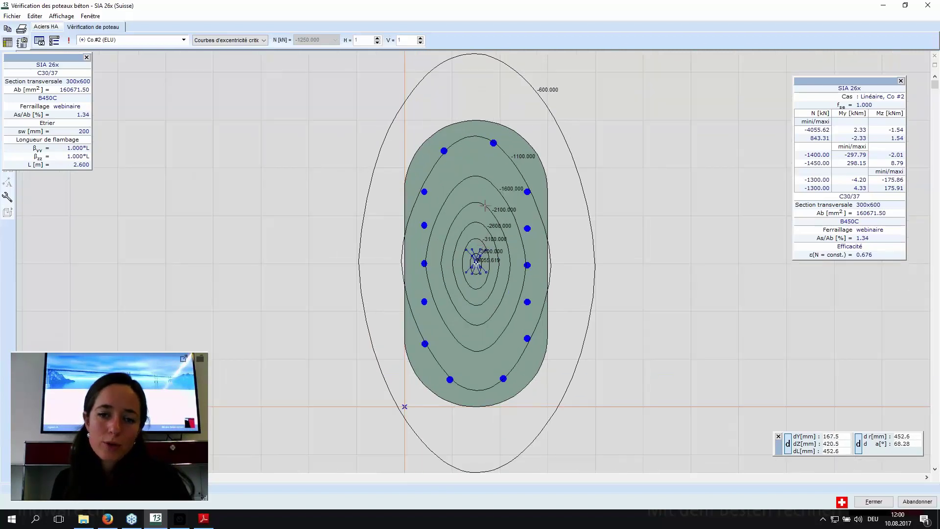
{"action": "scroll", "coordinate": [493, 210], "scroll_direction": "up", "scroll_amount": 1}
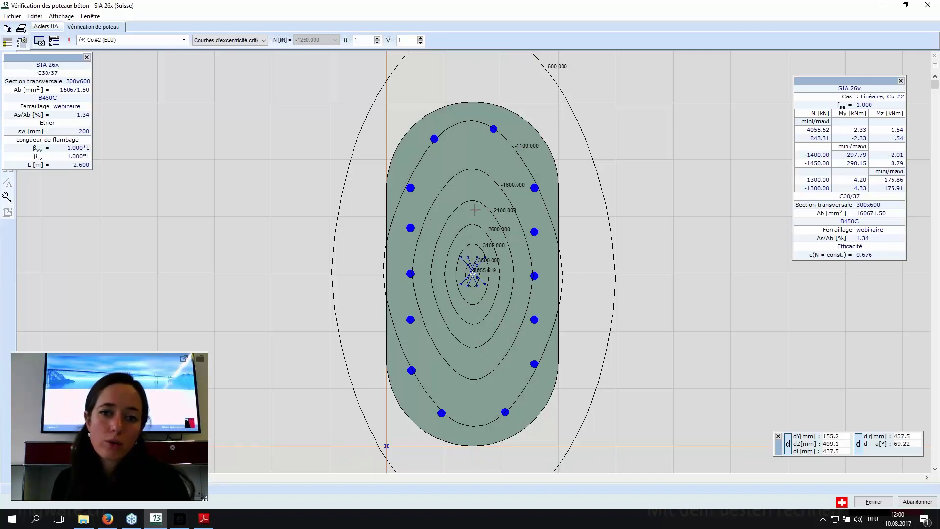
{"action": "scroll", "coordinate": [466, 259], "scroll_direction": "down", "scroll_amount": 1}
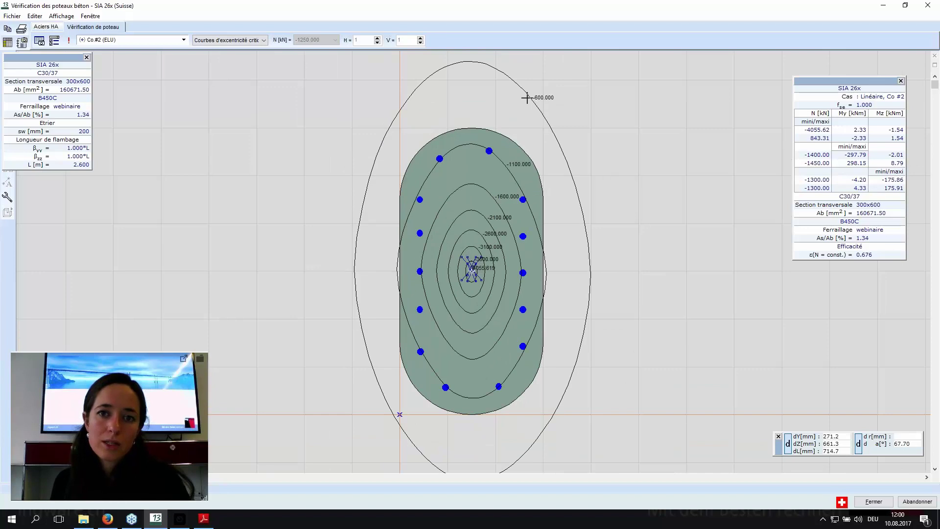
{"action": "scroll", "coordinate": [524, 97], "scroll_direction": "down", "scroll_amount": 1}
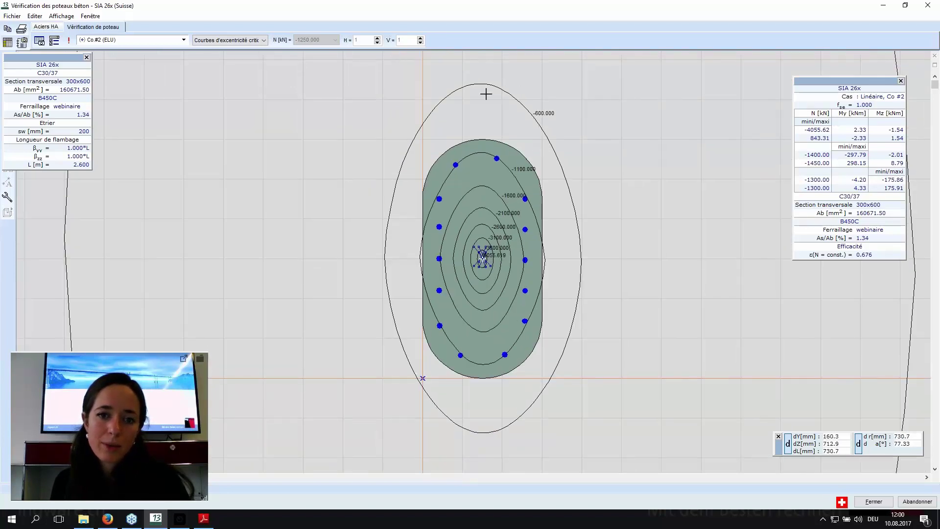
{"action": "middle_click_drag", "start_coordinate": [519, 196], "coordinate": [520, 212]}
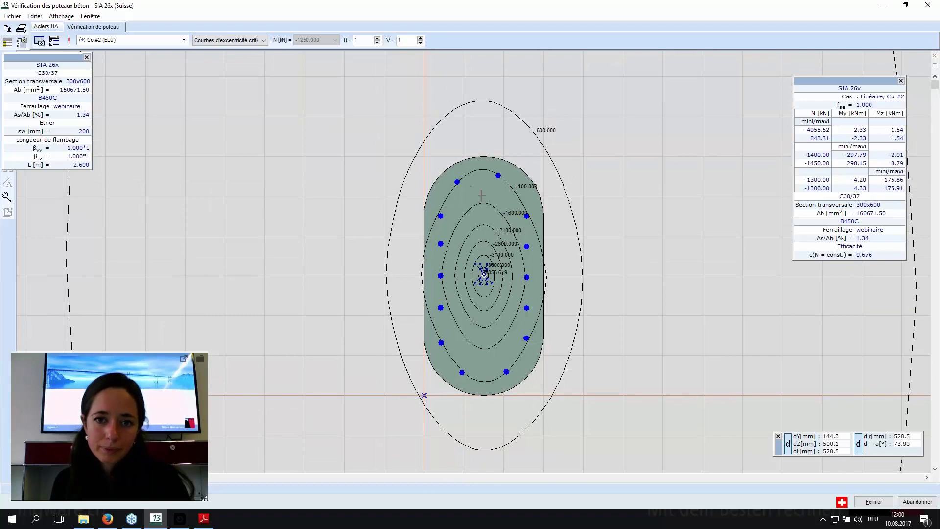
{"action": "middle_click_drag", "start_coordinate": [466, 178], "coordinate": [469, 187]}
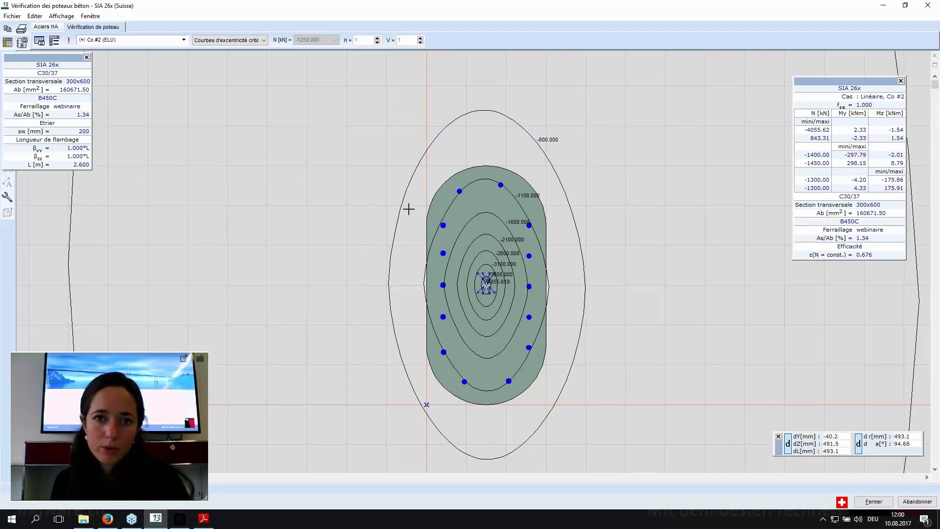
{"action": "middle_click_drag", "start_coordinate": [602, 270], "coordinate": [558, 246]}
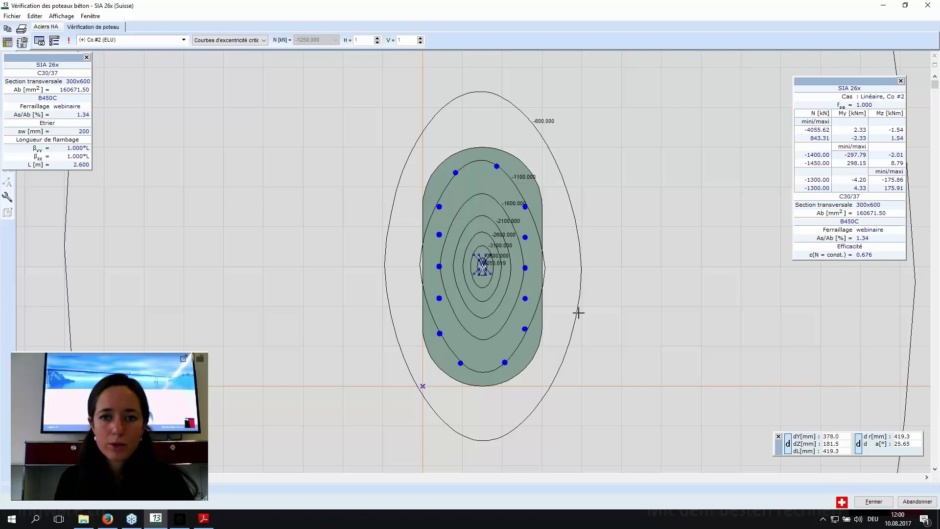
Close the column verification and return to the ground-floor model.
{"action": "left_click", "coordinate": [874, 501]}
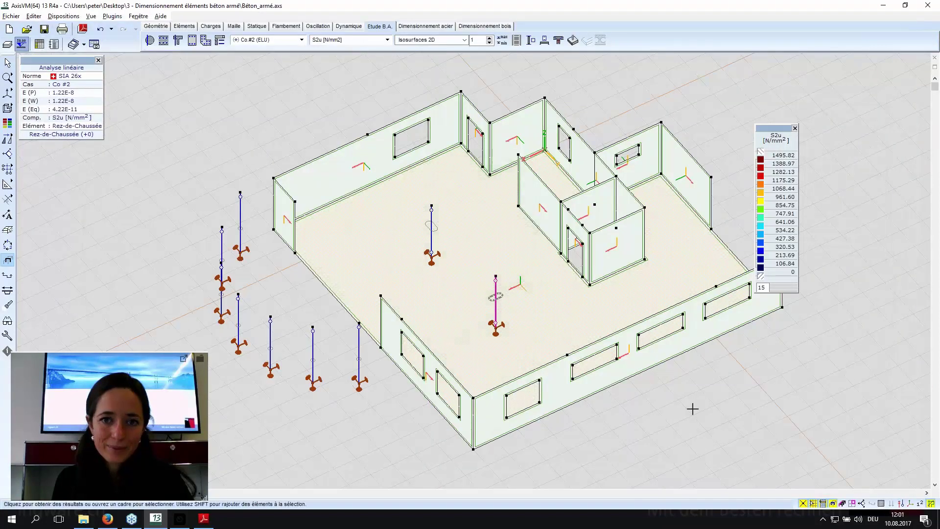
{"action": "scroll", "coordinate": [689, 400], "scroll_direction": "down", "scroll_amount": 1}
{"action": "scroll", "coordinate": [661, 387], "scroll_direction": "up", "scroll_amount": 2}
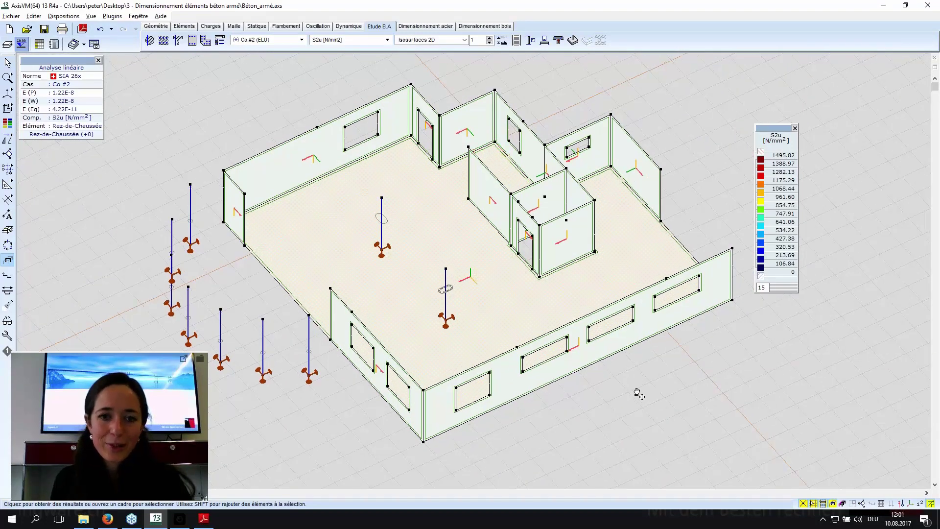
{"action": "middle_click_drag", "start_coordinate": [638, 394], "coordinate": [641, 395]}
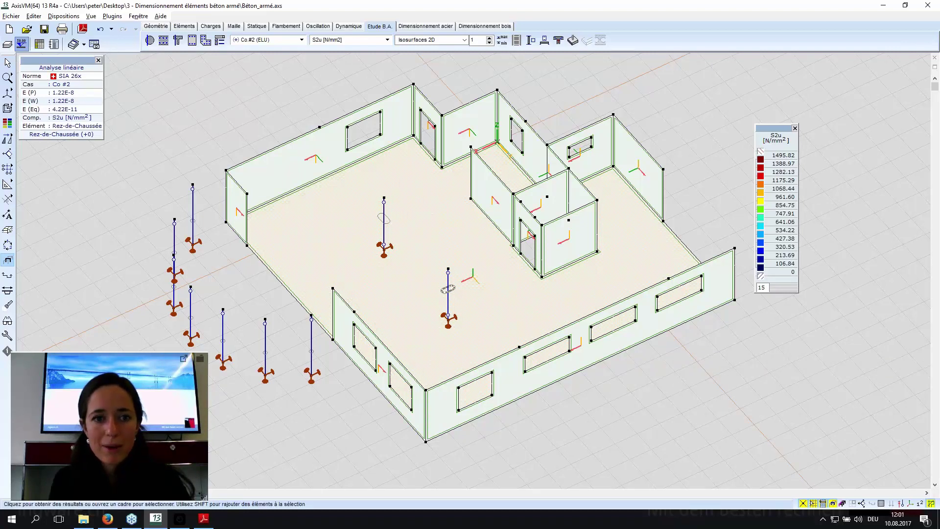
Start the foundation design for the nodal support under the interior column with the rounded-end section, and open its design parameters.
{"action": "left_click", "coordinate": [574, 43]}
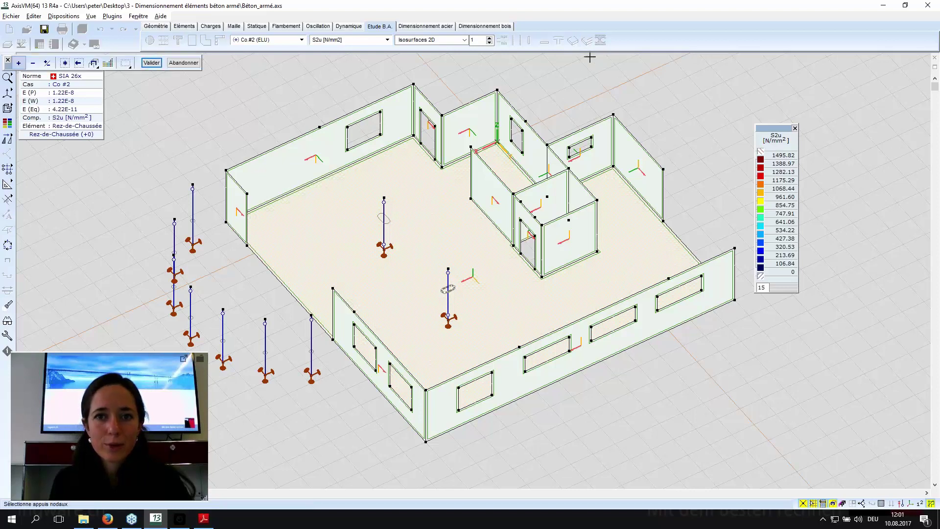
{"action": "left_click", "coordinate": [450, 323]}
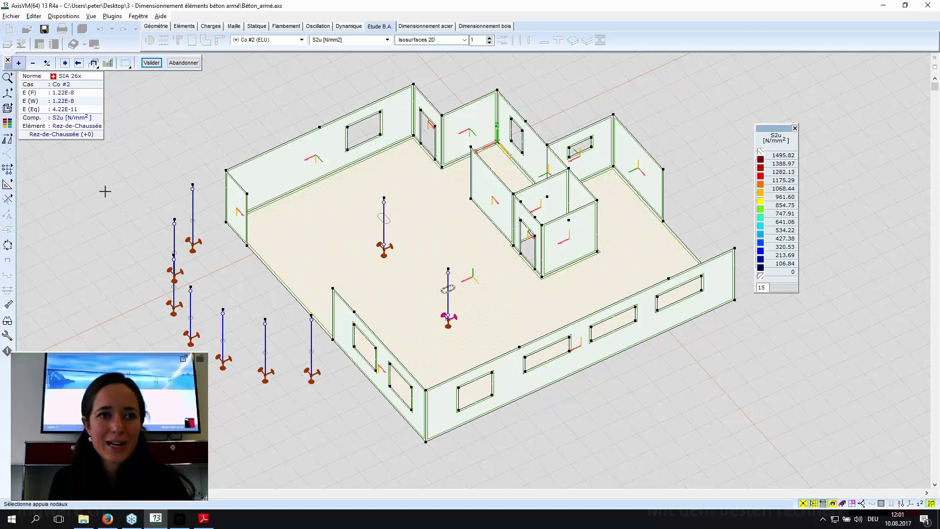
{"action": "left_click", "coordinate": [151, 62]}
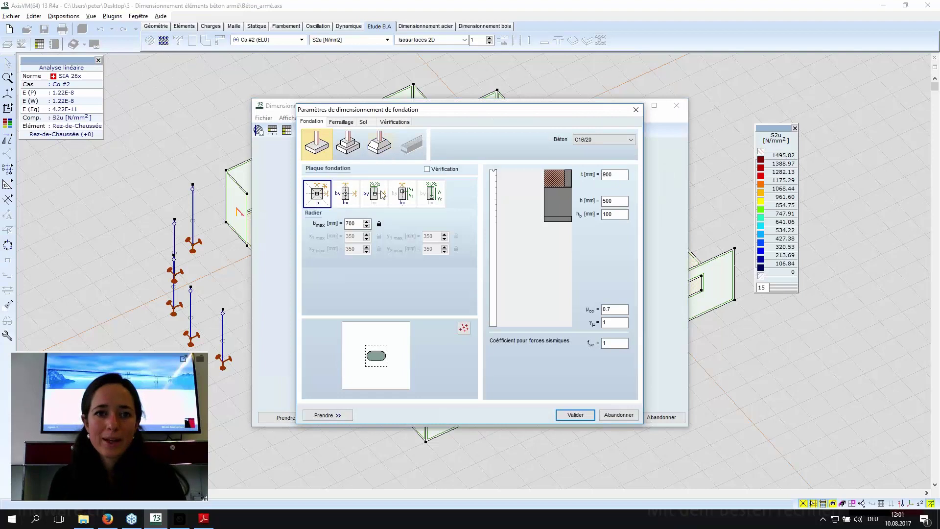
{"action": "mouse_move", "coordinate": [444, 114]}
{"action": "left_mouse_down"}
{"action": "mouse_move", "coordinate": [427, 114]}
{"action": "mouse_move", "coordinate": [431, 104]}
{"action": "left_mouse_up"}
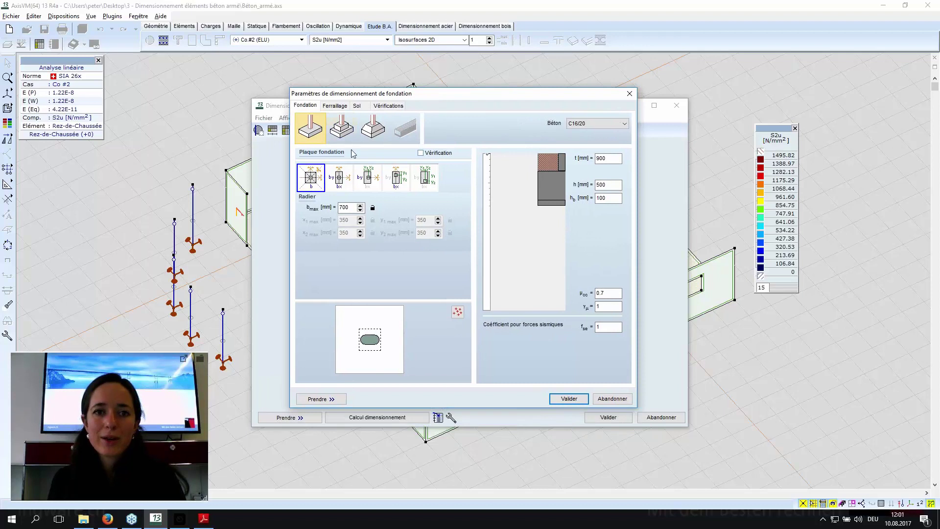
Choose the centred rectangular footing plate with separate side lengths and set both bx max and by max to 2000 mm.
{"action": "left_click", "coordinate": [343, 181]}
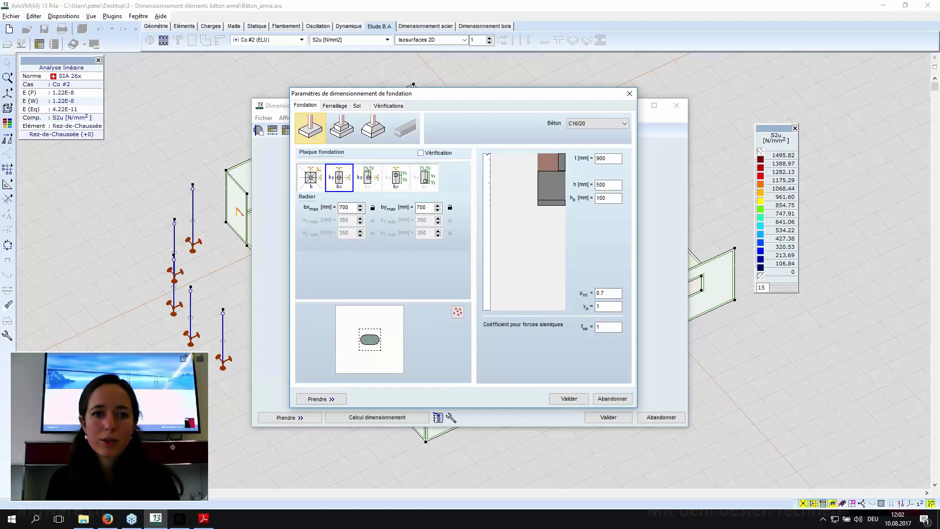
{"action": "left_click", "coordinate": [351, 208]}
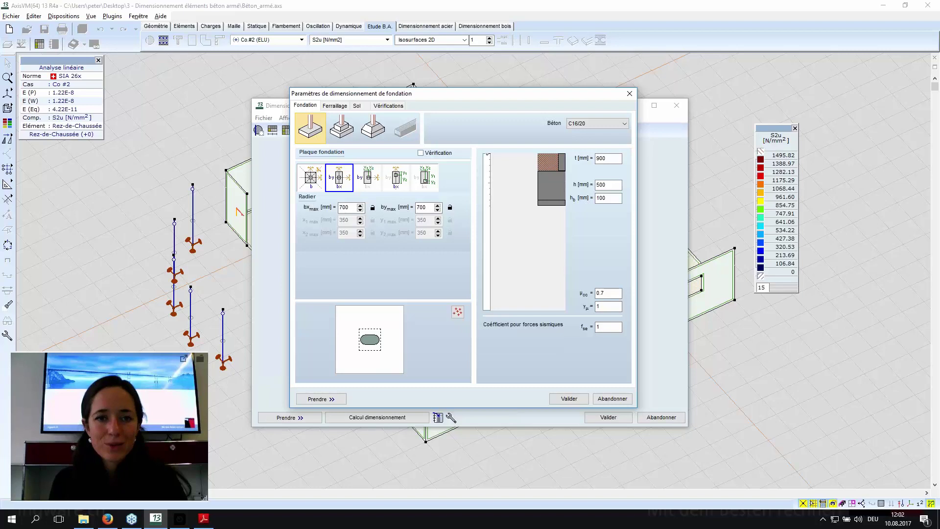
{"action": "double_click", "coordinate": [345, 207]}
{"action": "type", "text": "2"}
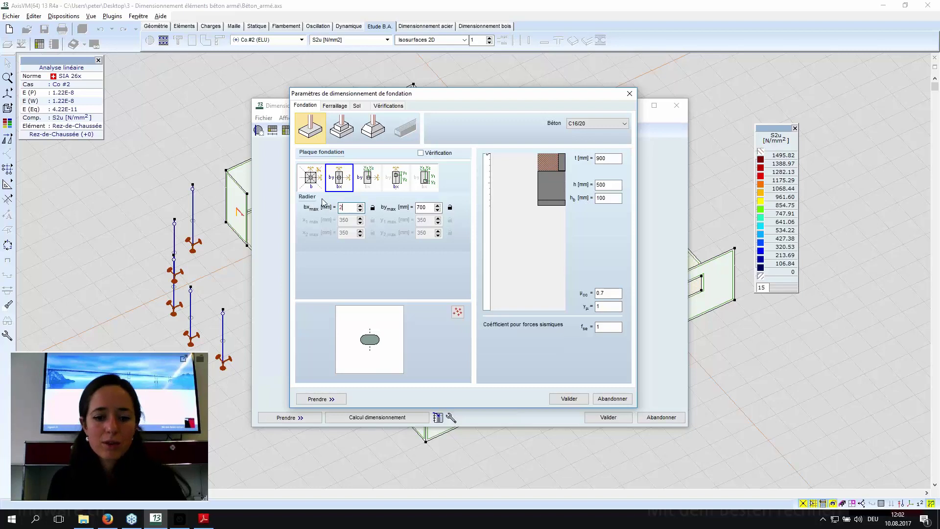
{"action": "type", "text": "000"}
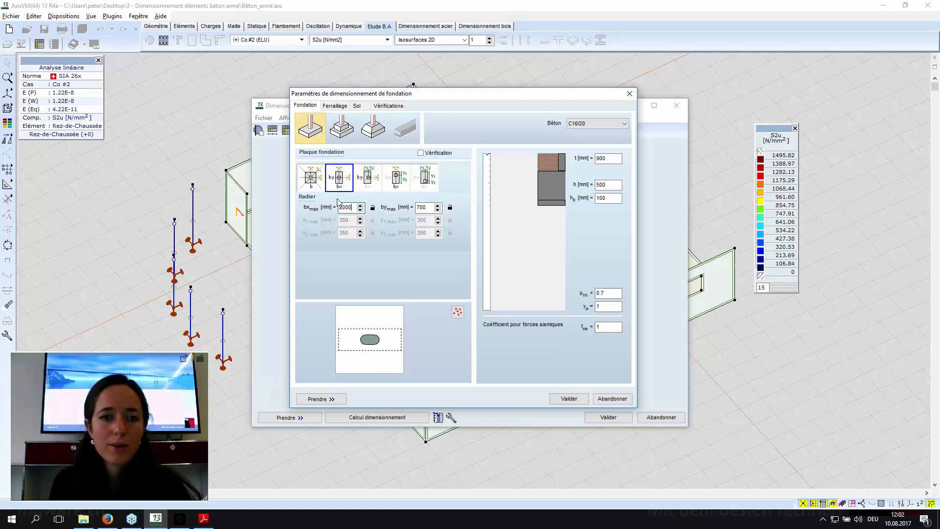
{"action": "double_click", "coordinate": [431, 206]}
{"action": "type", "text": "20"}
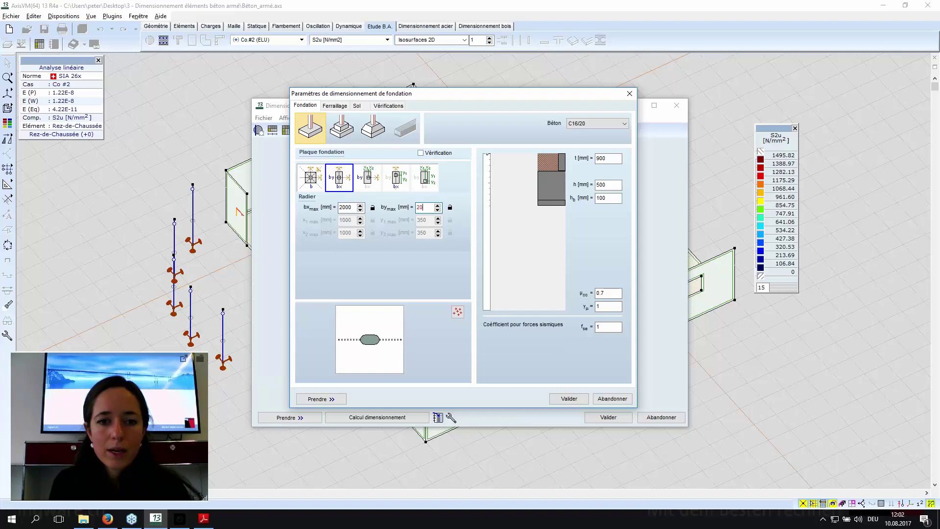
{"action": "type", "text": "00"}
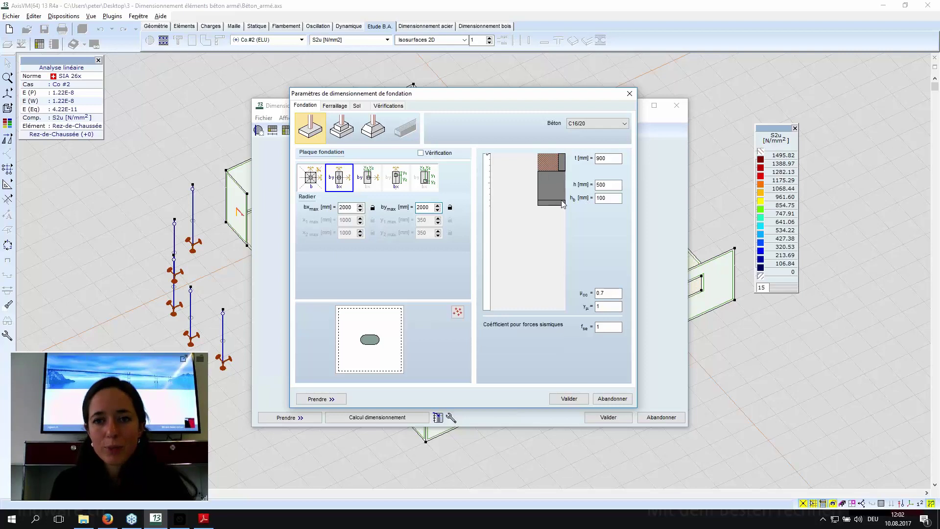
Set the footing's depth t to 450 mm, plate thickness h to 300 mm and hb to 50 mm.
{"action": "double_click", "coordinate": [612, 158]}
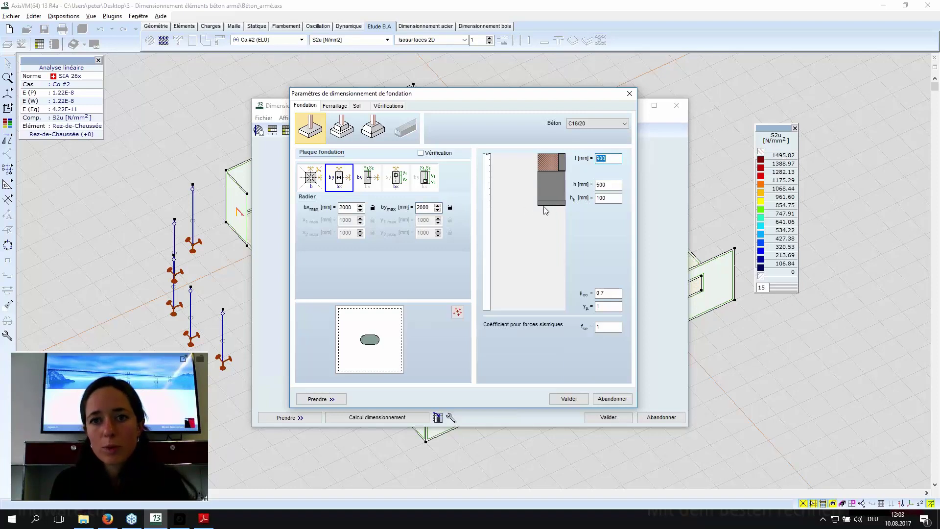
{"action": "type", "text": "45"}
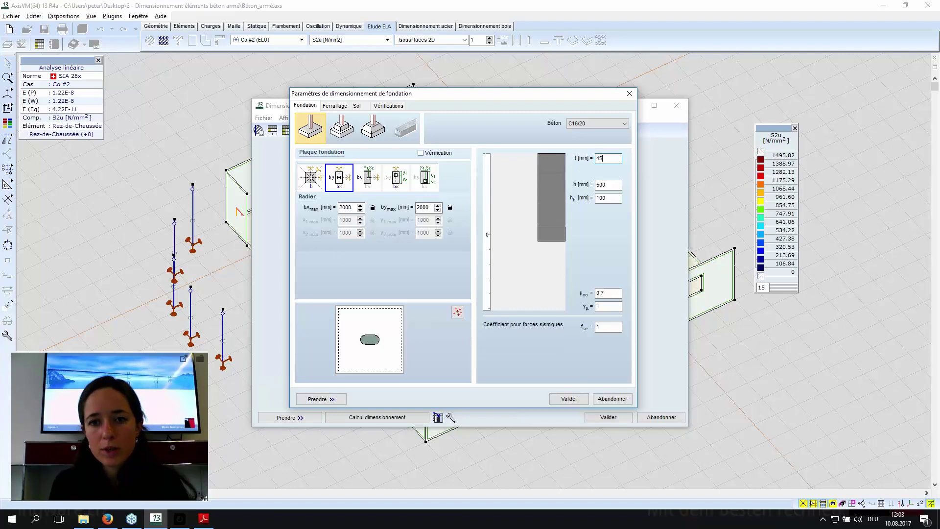
{"action": "type", "text": "0"}
{"action": "key", "text": "Tab"}
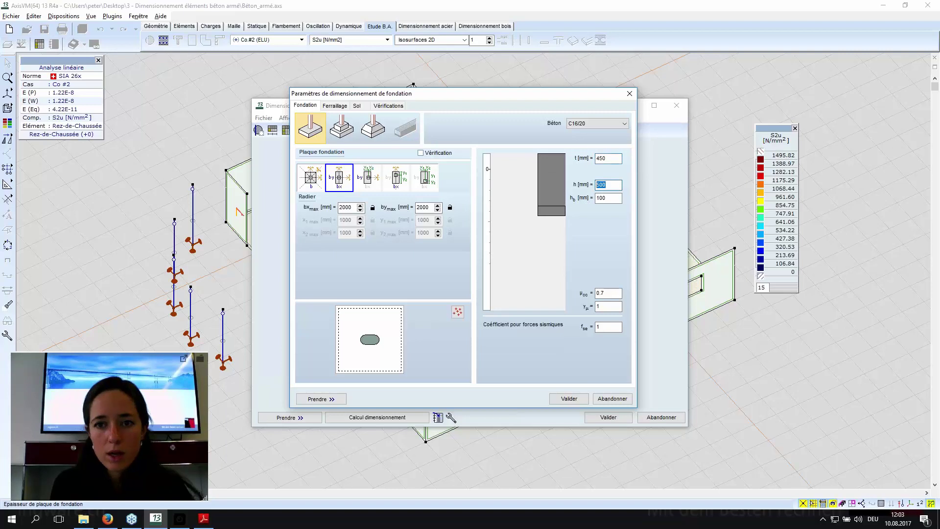
{"action": "type", "text": "300"}
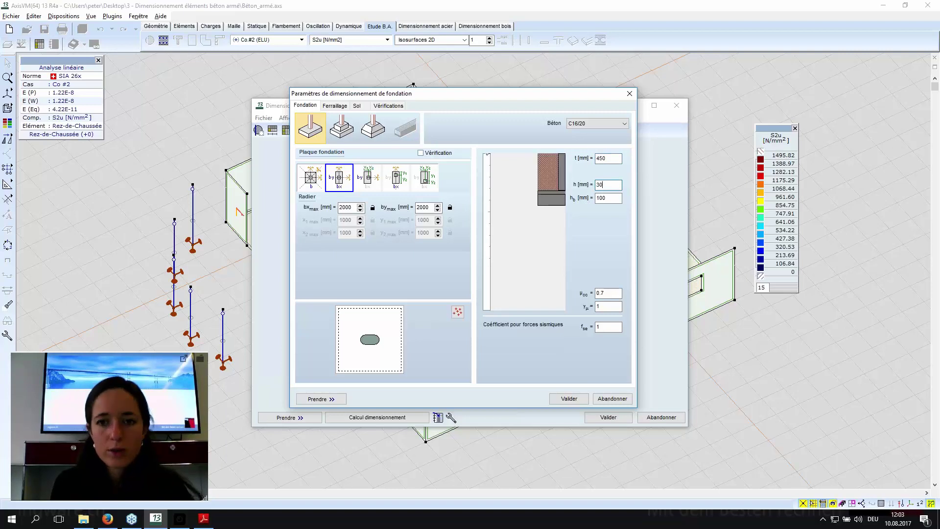
{"action": "left_click", "coordinate": [605, 197]}
{"action": "double_click", "coordinate": [605, 197]}
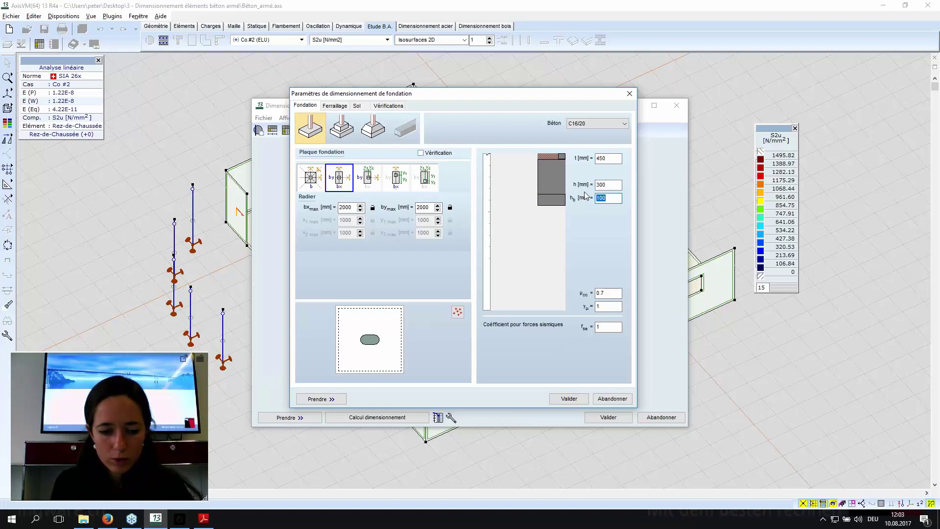
{"action": "type", "text": "50"}
{"action": "left_click", "coordinate": [611, 185]}
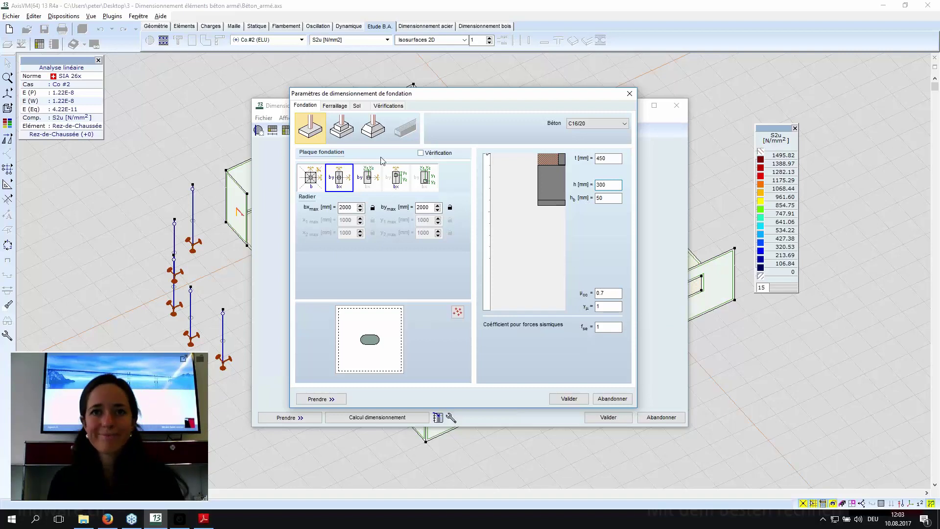
Set the steel grade of the footing plate's calculated reinforcement to B500B.
{"action": "left_click", "coordinate": [336, 106]}
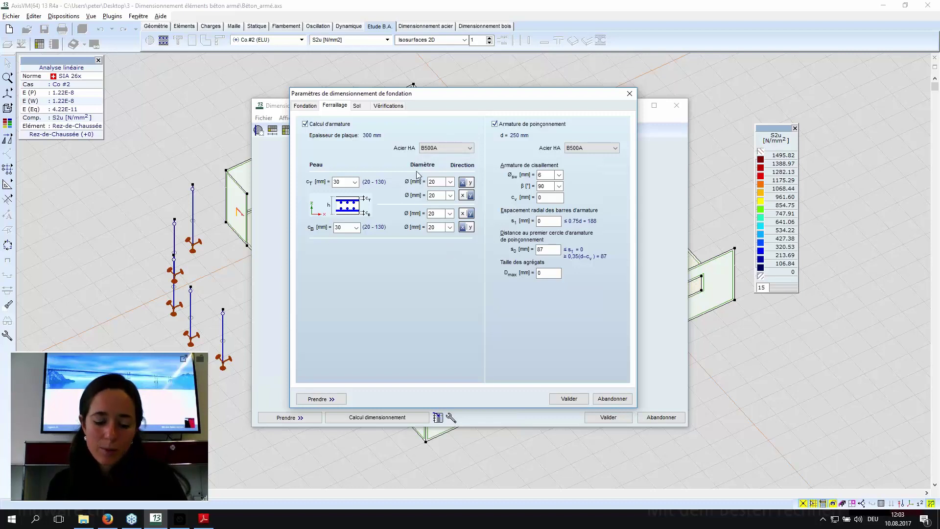
{"action": "left_click", "coordinate": [437, 149]}
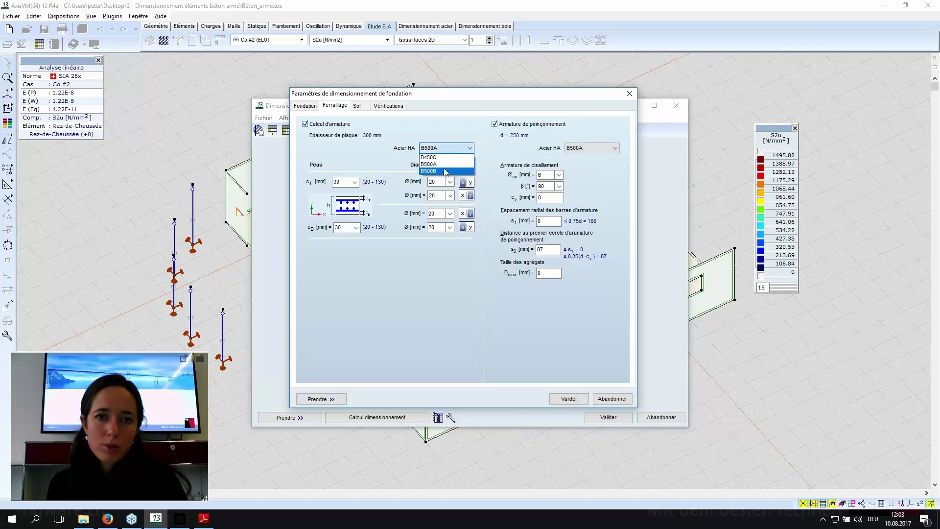
{"action": "left_click", "coordinate": [443, 170]}
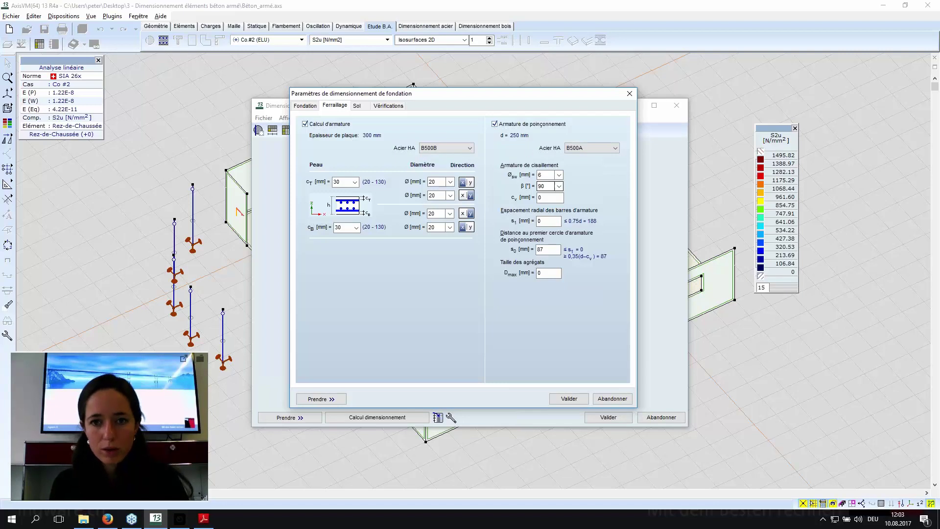
Set the punching reinforcement's radial spacing s1 to 150 mm and the maximum aggregate size Dmax to 32 mm.
{"action": "double_click", "coordinate": [543, 221]}
{"action": "key", "text": "BackSpace"}
{"action": "type", "text": "0"}
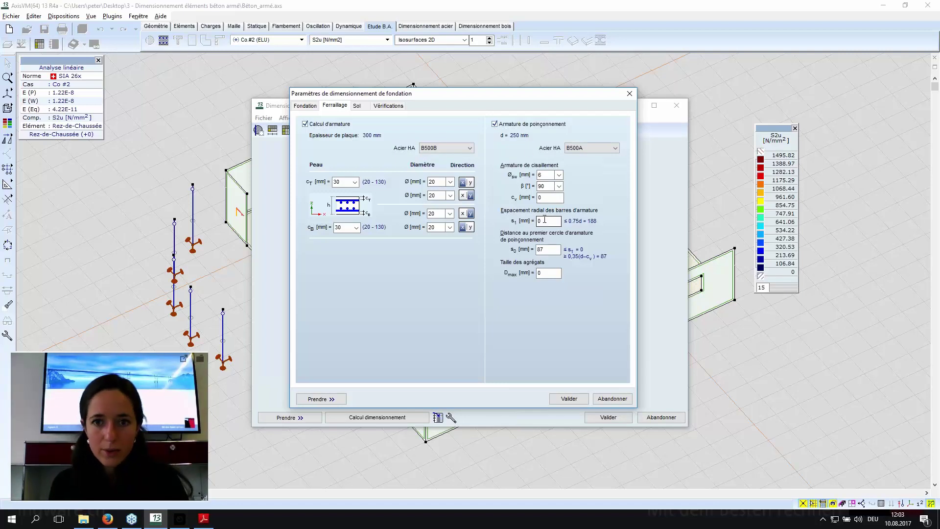
{"action": "double_click", "coordinate": [543, 220]}
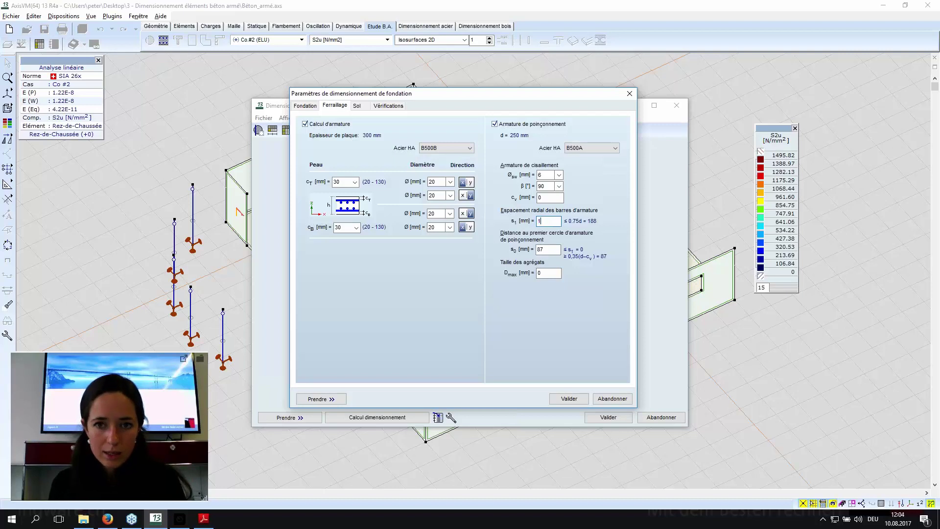
{"action": "type", "text": "150"}
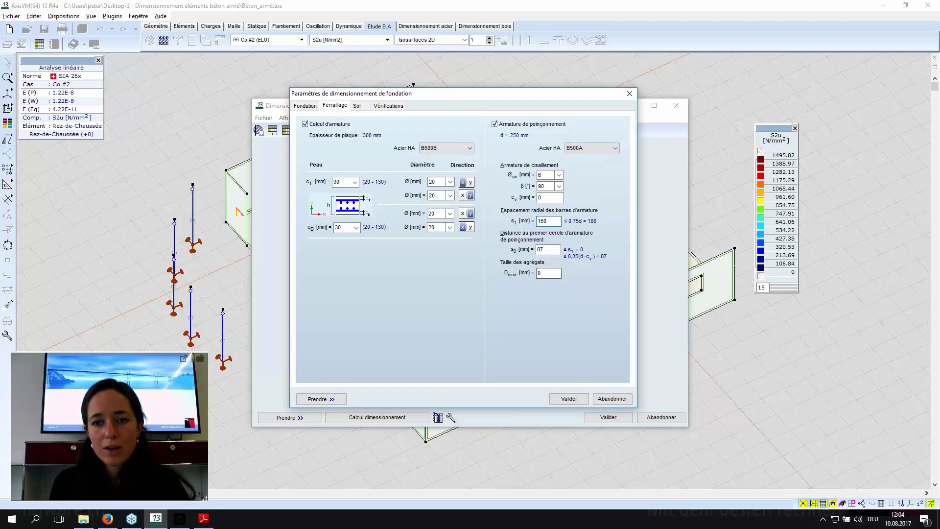
{"action": "left_click", "coordinate": [545, 274]}
{"action": "key", "text": "shift+Home"}
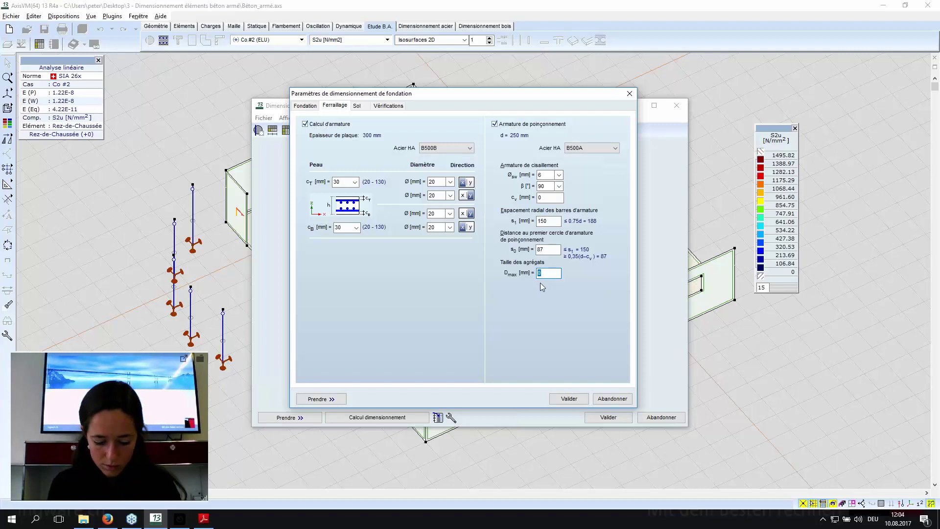
{"action": "type", "text": "32"}
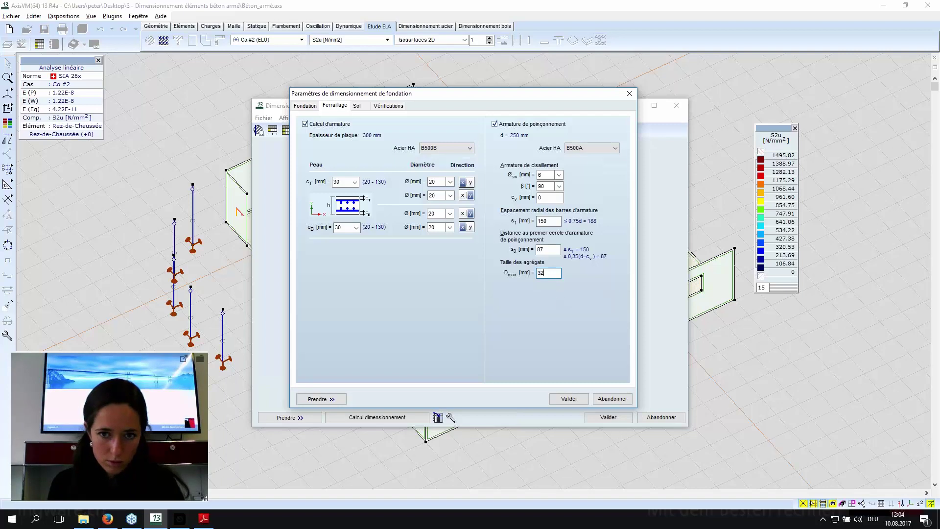
Add a layer of BNL soil (loose, moist sandy gravel) from the soil database to the ground profile.
{"action": "left_click", "coordinate": [358, 105]}
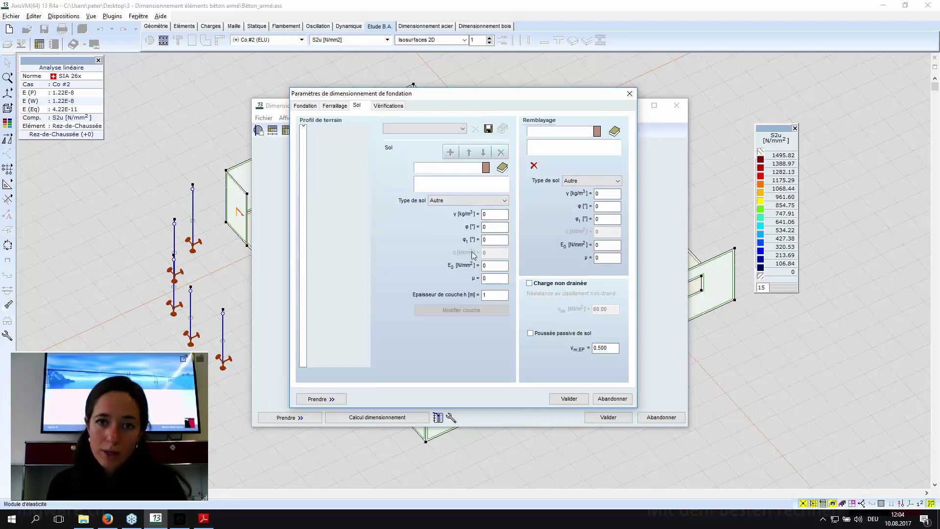
{"action": "left_click", "coordinate": [503, 168]}
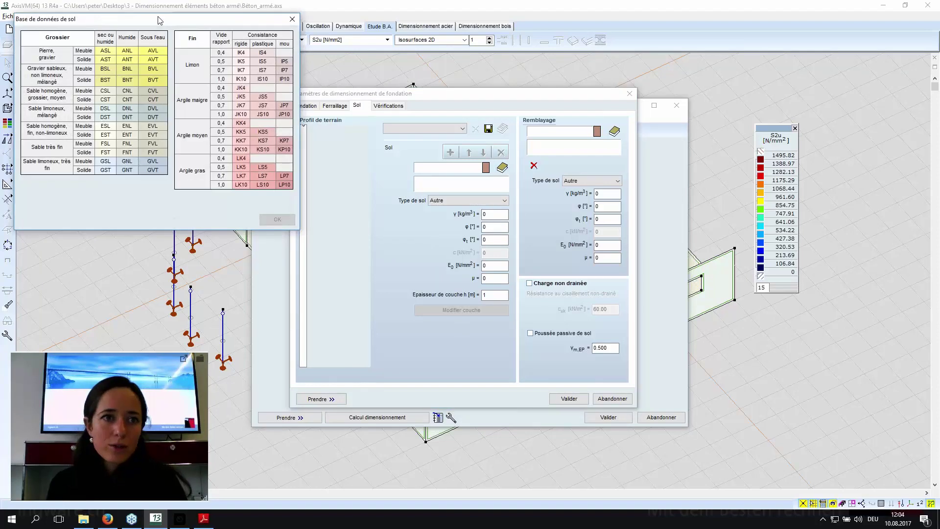
{"action": "left_click_drag", "start_coordinate": [160, 20], "coordinate": [278, 106]}
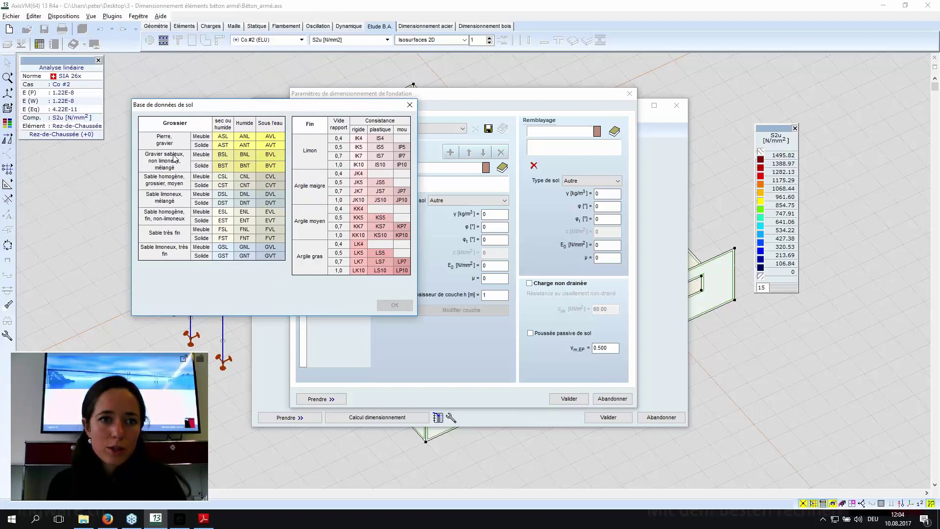
{"action": "left_click", "coordinate": [246, 156]}
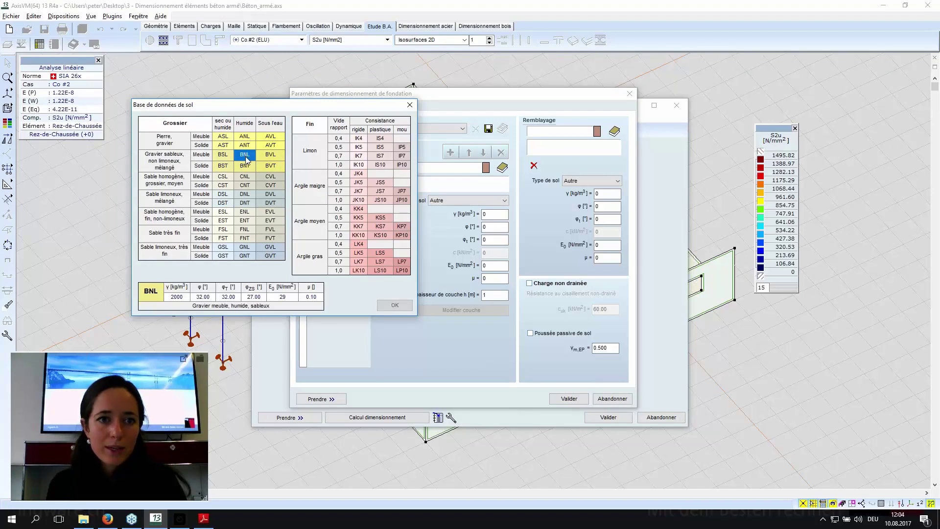
{"action": "left_click", "coordinate": [395, 304]}
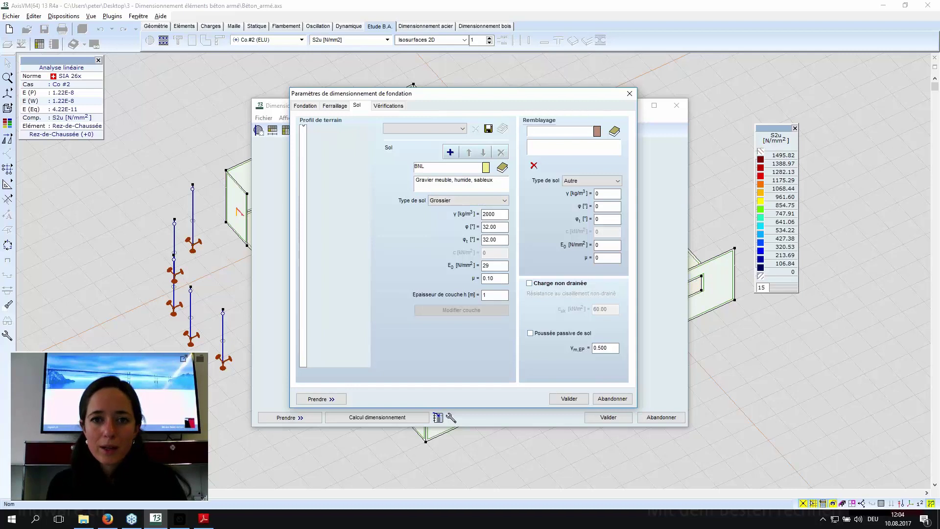
{"action": "left_click", "coordinate": [450, 153]}
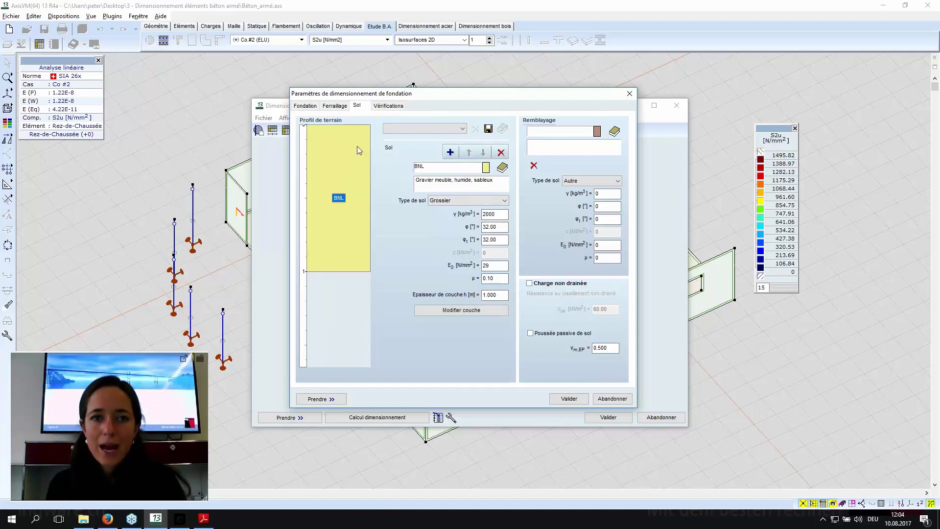
Add a layer of FSL soil (loose, dry very fine sand) to the ground profile and move the BNL layer beneath it.
{"action": "left_click", "coordinate": [502, 168]}
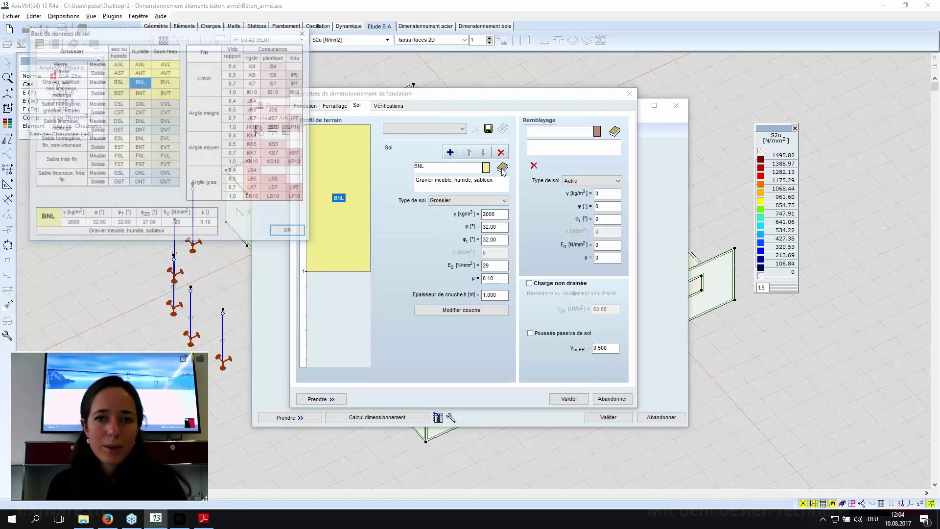
{"action": "left_click", "coordinate": [122, 157]}
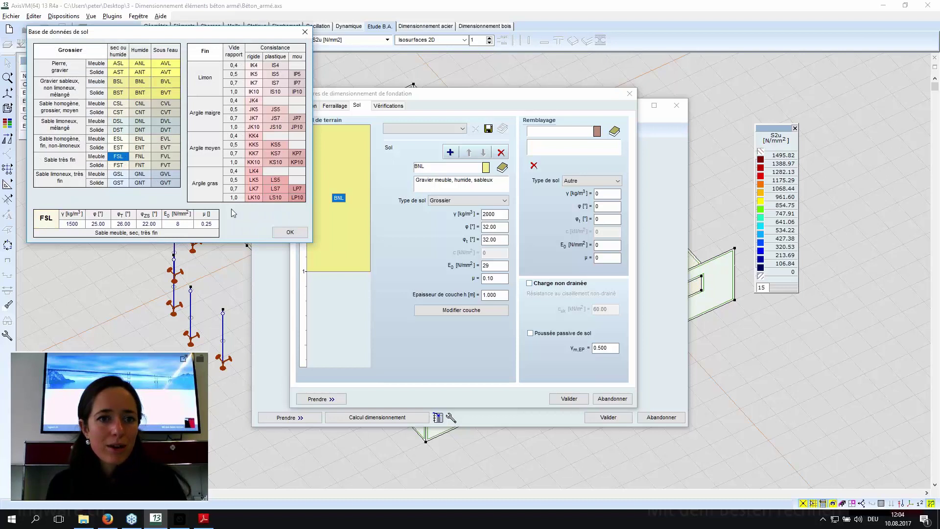
{"action": "left_click", "coordinate": [300, 233]}
{"action": "left_click", "coordinate": [450, 152]}
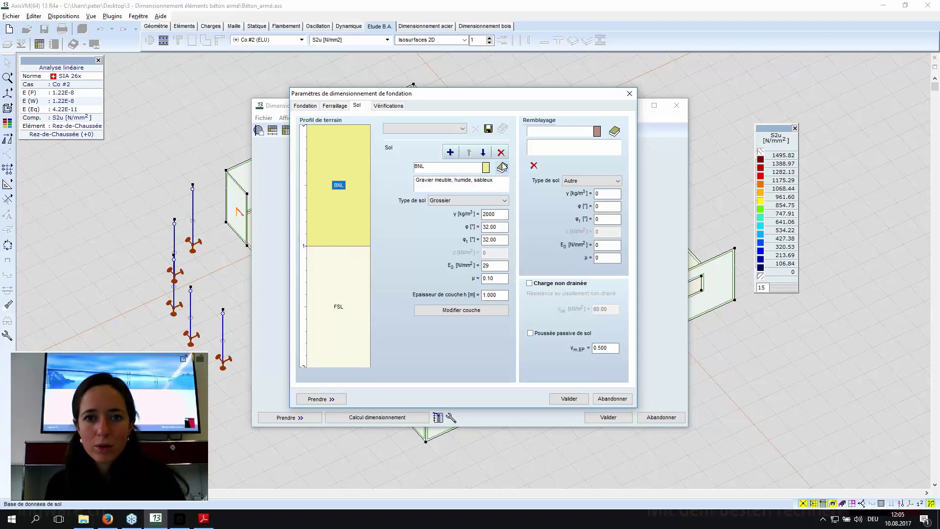
{"action": "left_click", "coordinate": [482, 153]}
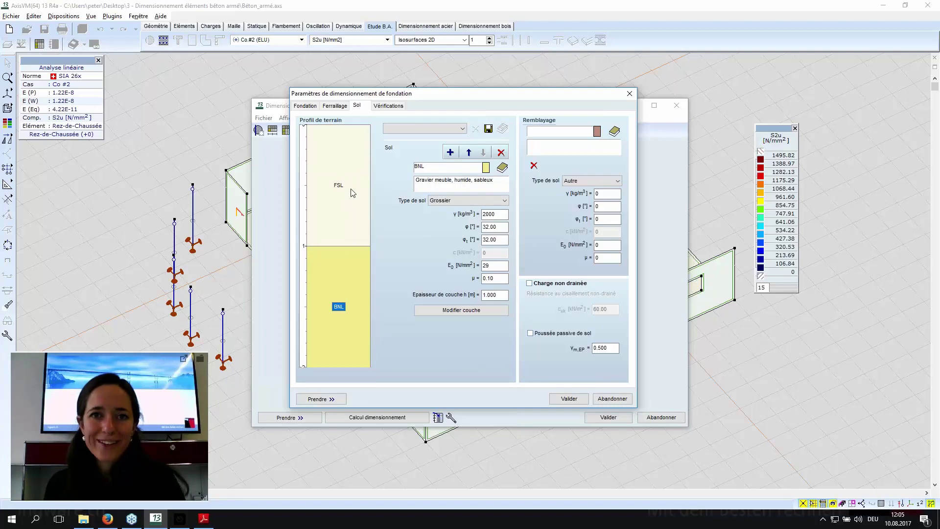
Load the saved ground profile "webinar 17-06" and select its CNT layer to view the soil properties.
{"action": "left_click", "coordinate": [443, 129]}
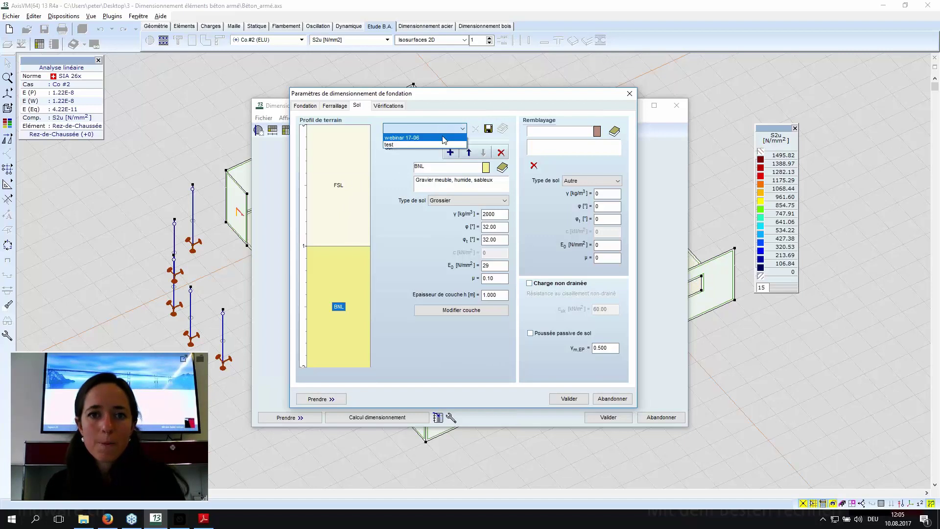
{"action": "left_click", "coordinate": [431, 138]}
{"action": "left_click", "coordinate": [343, 198]}
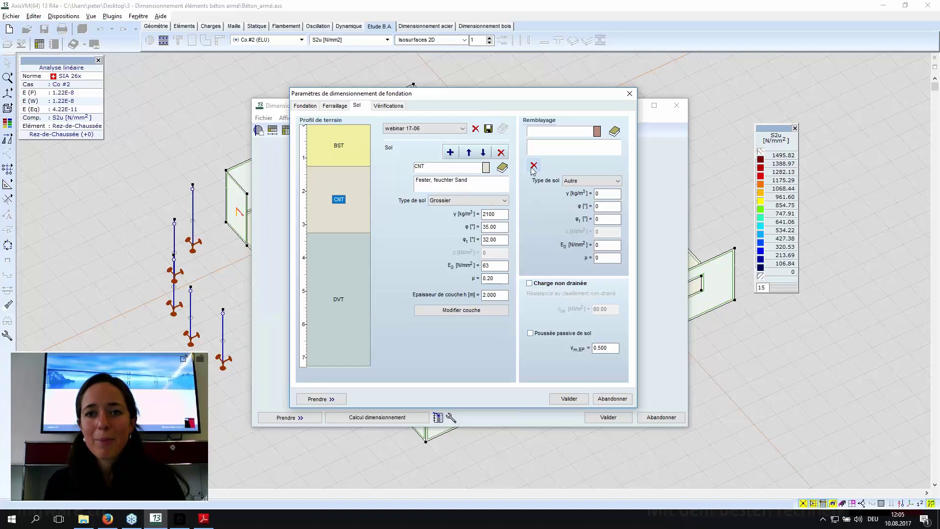
Assign AST soil (compact, dry gravel) from the soil database as the footing's backfill.
{"action": "left_click", "coordinate": [614, 132]}
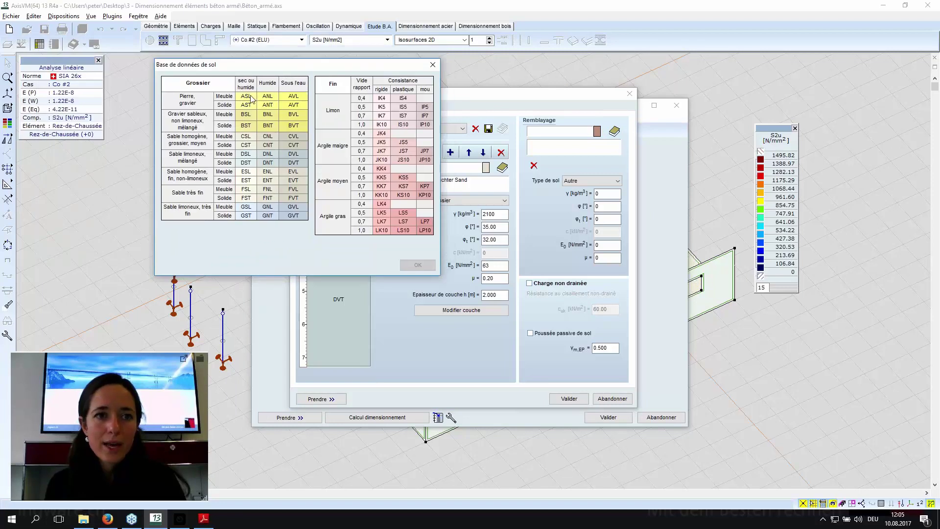
{"action": "left_click", "coordinate": [250, 97]}
{"action": "left_click", "coordinate": [249, 106]}
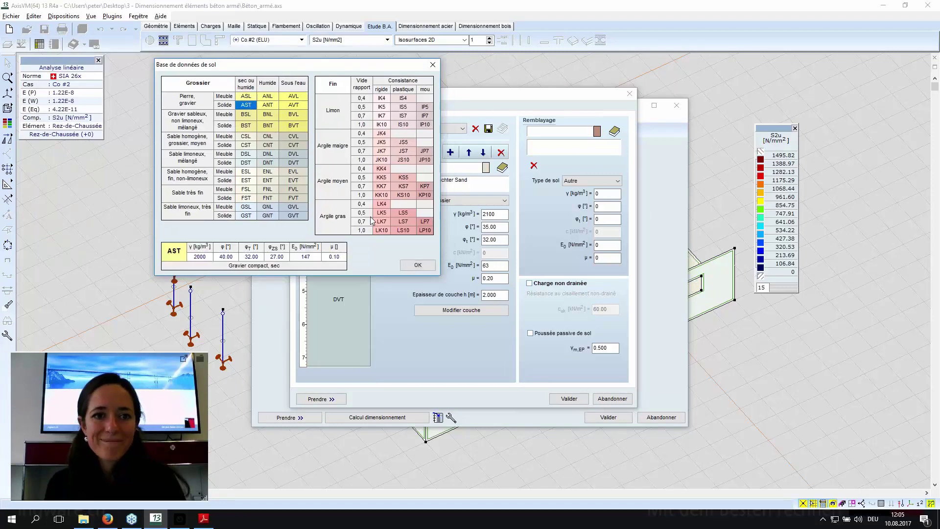
{"action": "left_click", "coordinate": [417, 265]}
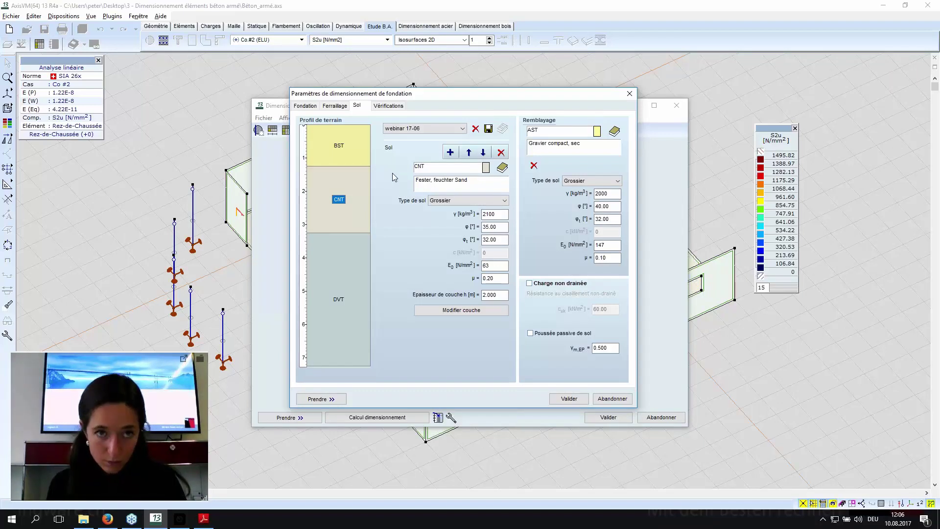
Turn off the check for footing sliding on the blinding concrete (Glissement de la fondation sur le béton de propreté) and accept the design parameters.
{"action": "left_click", "coordinate": [390, 107]}
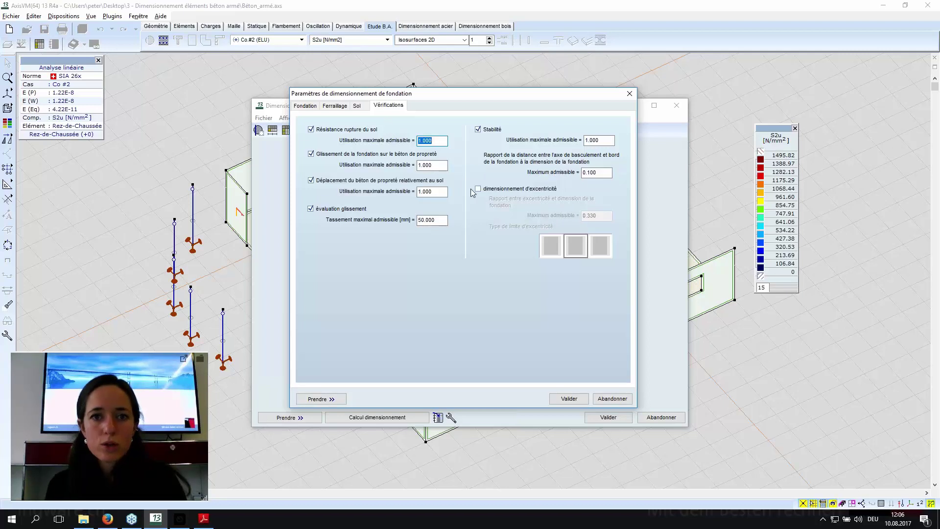
{"action": "left_click", "coordinate": [312, 154]}
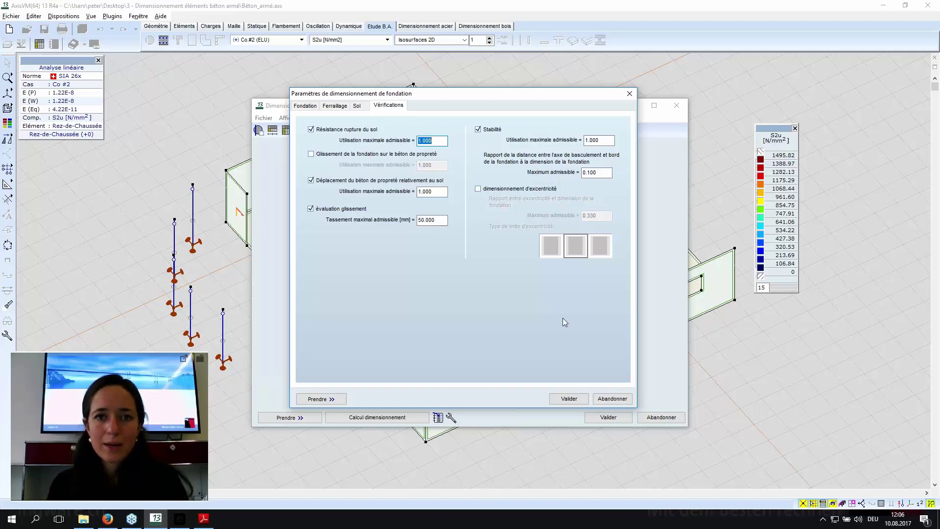
{"action": "left_click", "coordinate": [568, 398]}
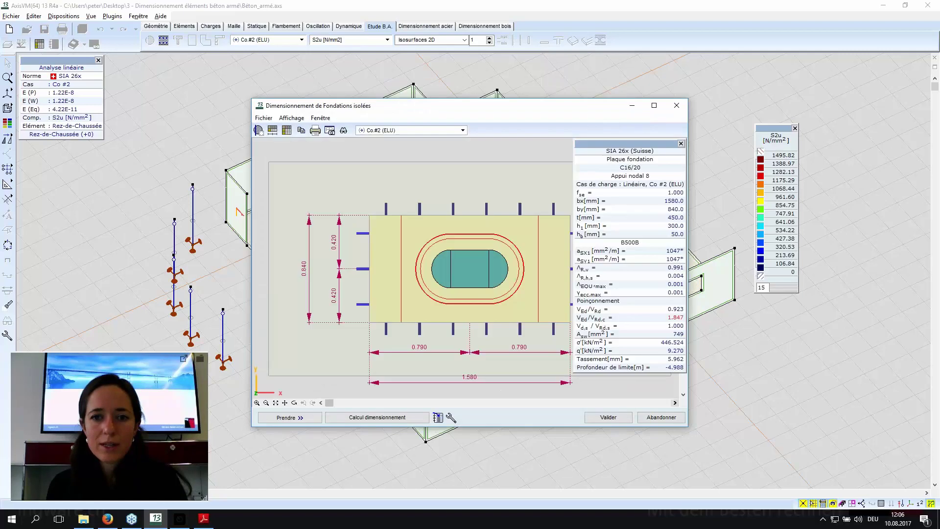
Enlarge the footing design results and examine the footing in 3D with its soil layers, stress distribution and settlement curve down to the lowest layer.
{"action": "left_click", "coordinate": [652, 106]}
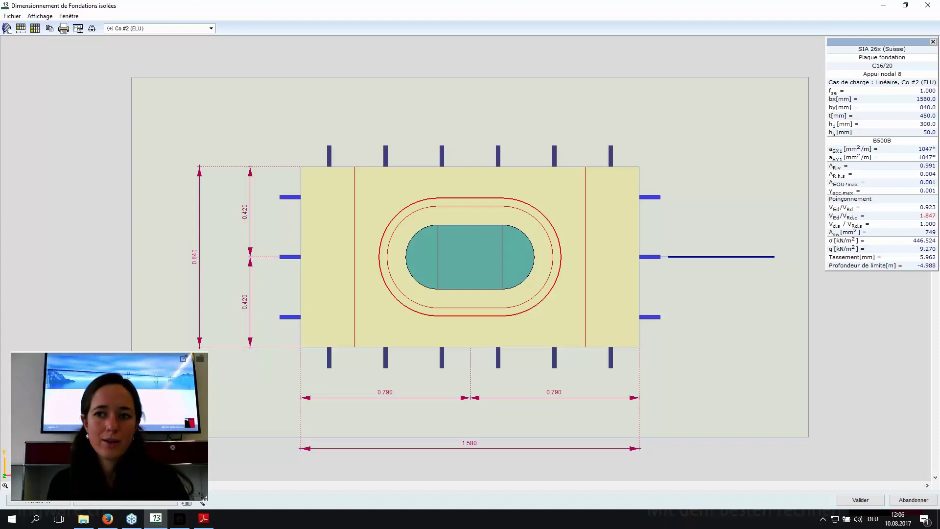
{"action": "middle_click_drag", "start_coordinate": [674, 277], "coordinate": [701, 262]}
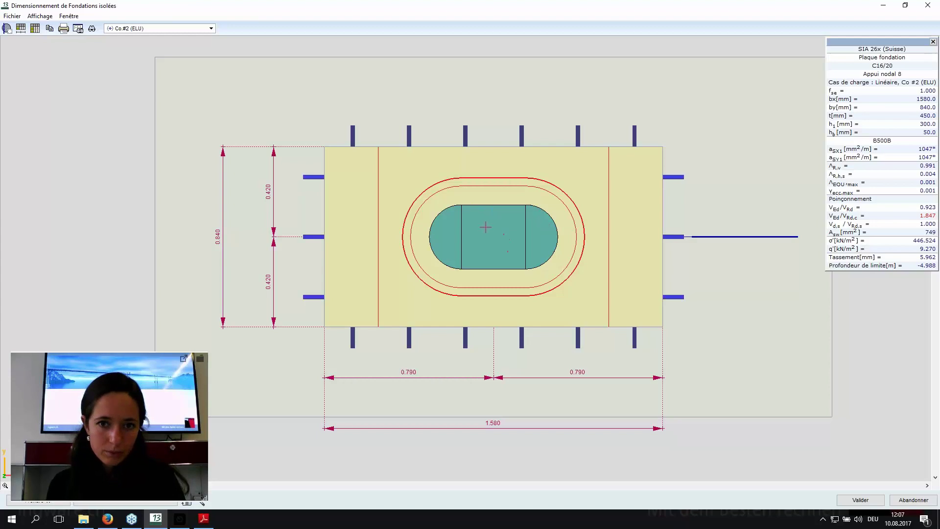
{"action": "middle_click_drag", "start_coordinate": [507, 270], "coordinate": [498, 113]}
{"action": "middle_click_drag", "start_coordinate": [550, 357], "coordinate": [443, 277]}
{"action": "scroll", "coordinate": [443, 277], "scroll_direction": "down", "scroll_amount": 5}
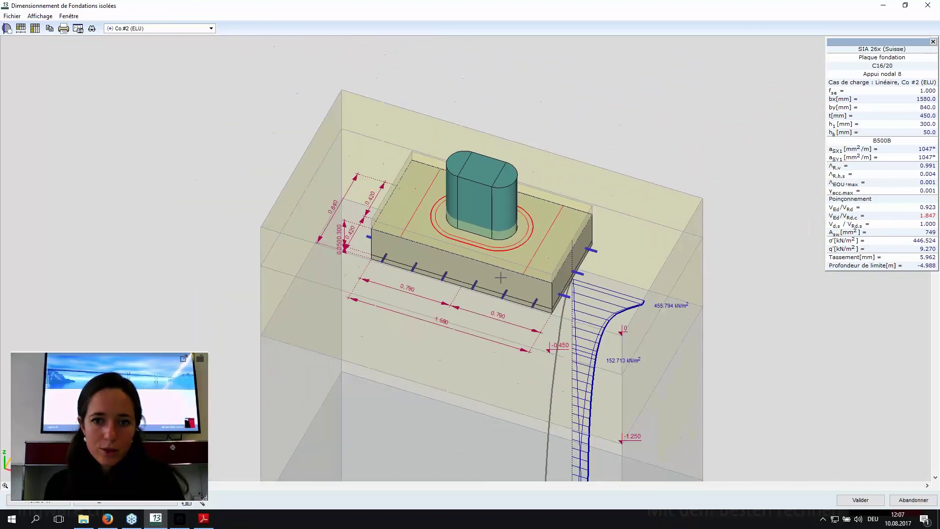
{"action": "scroll", "coordinate": [443, 277], "scroll_direction": "down", "scroll_amount": 3}
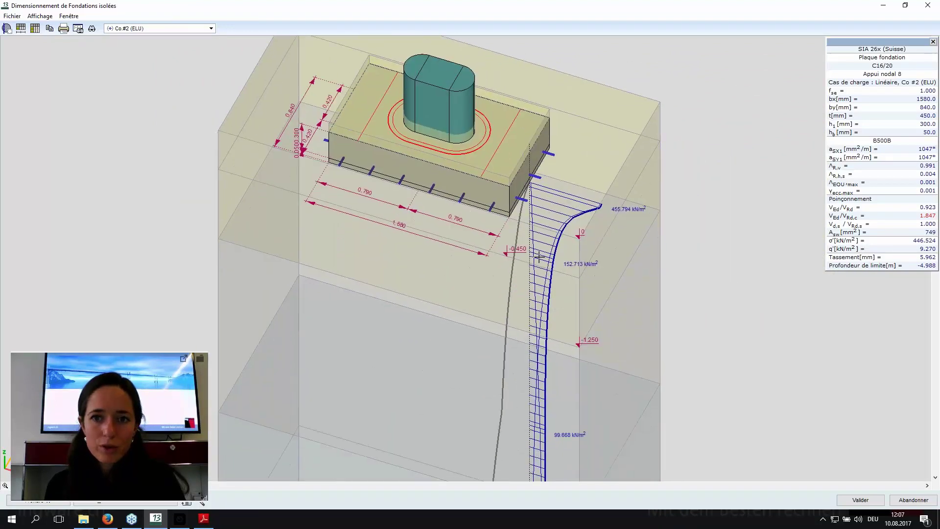
{"action": "middle_click_drag", "start_coordinate": [561, 344], "coordinate": [562, 237]}
{"action": "scroll", "coordinate": [550, 288], "scroll_direction": "down", "scroll_amount": 2}
{"action": "scroll", "coordinate": [563, 237], "scroll_direction": "down", "scroll_amount": 1}
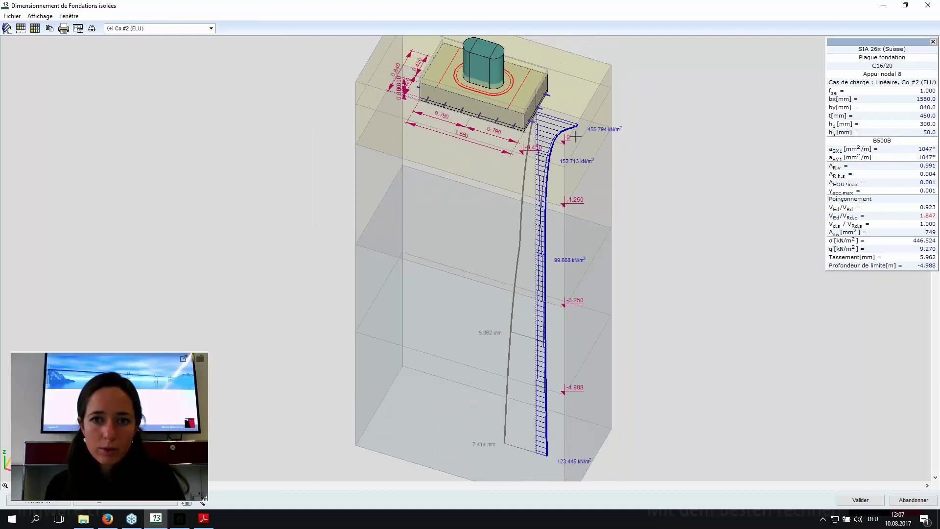